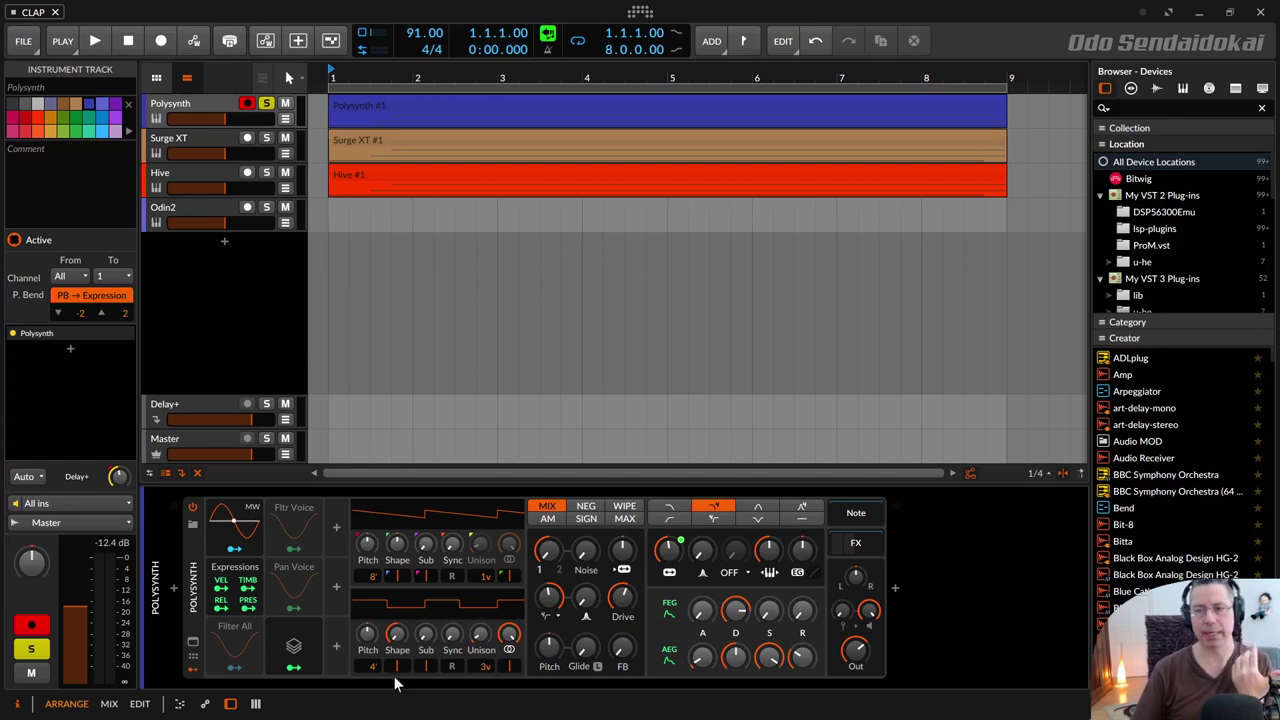
Sweep the Polysynth's filter frequency up and down, ending at 275 Hz
{"action": "left_click_drag", "start_coordinate": [668, 550], "coordinate": [668, 522]}
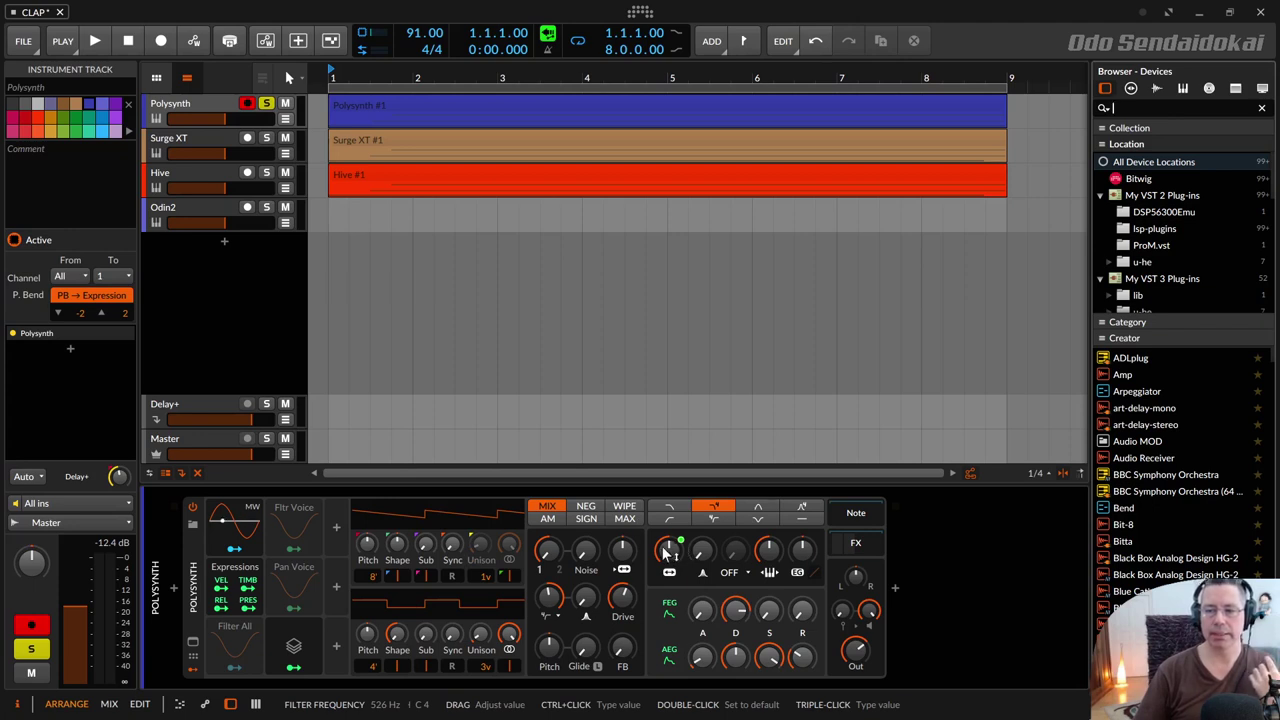
{"action": "mouse_move", "coordinate": [670, 550]}
{"action": "left_mouse_down"}
{"action": "mouse_move", "coordinate": [670, 490]}
{"action": "mouse_move", "coordinate": [670, 570]}
{"action": "mouse_move", "coordinate": [662, 545]}
{"action": "left_mouse_up"}
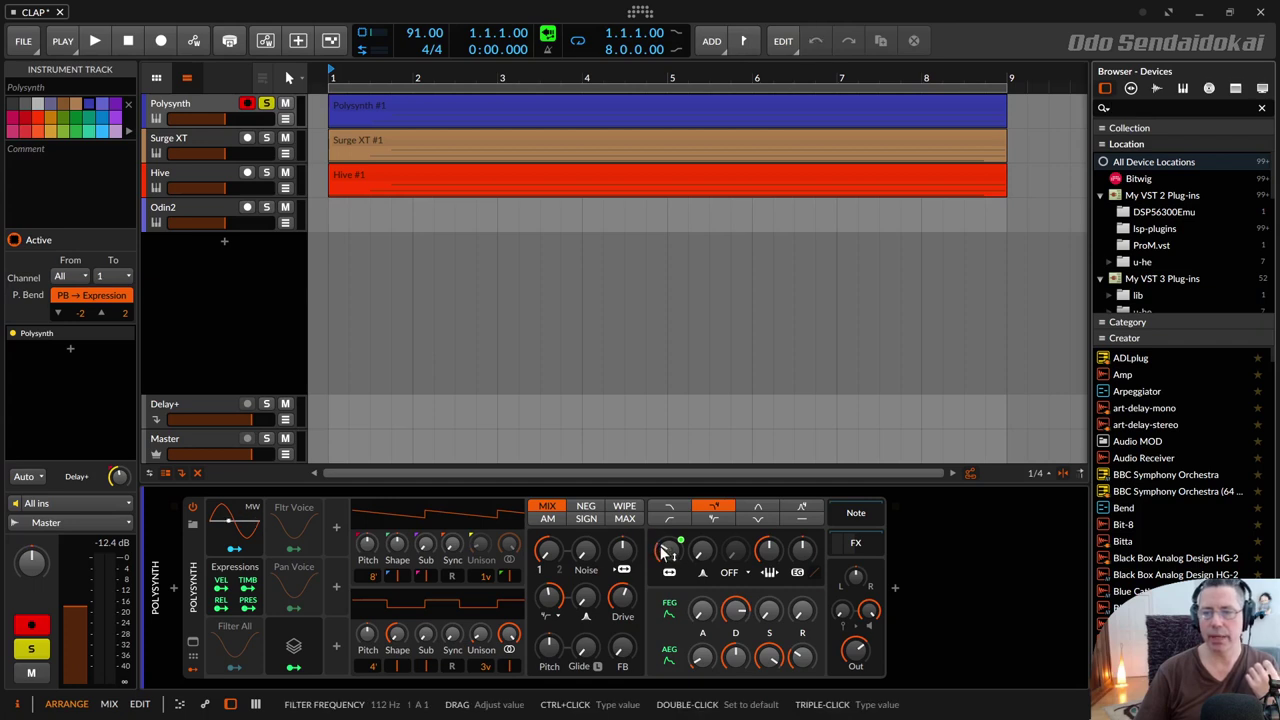
{"action": "mouse_move", "coordinate": [662, 557]}
{"action": "left_mouse_down"}
{"action": "mouse_move", "coordinate": [672, 515]}
{"action": "mouse_move", "coordinate": [684, 566]}
{"action": "mouse_move", "coordinate": [670, 552]}
{"action": "left_mouse_up"}
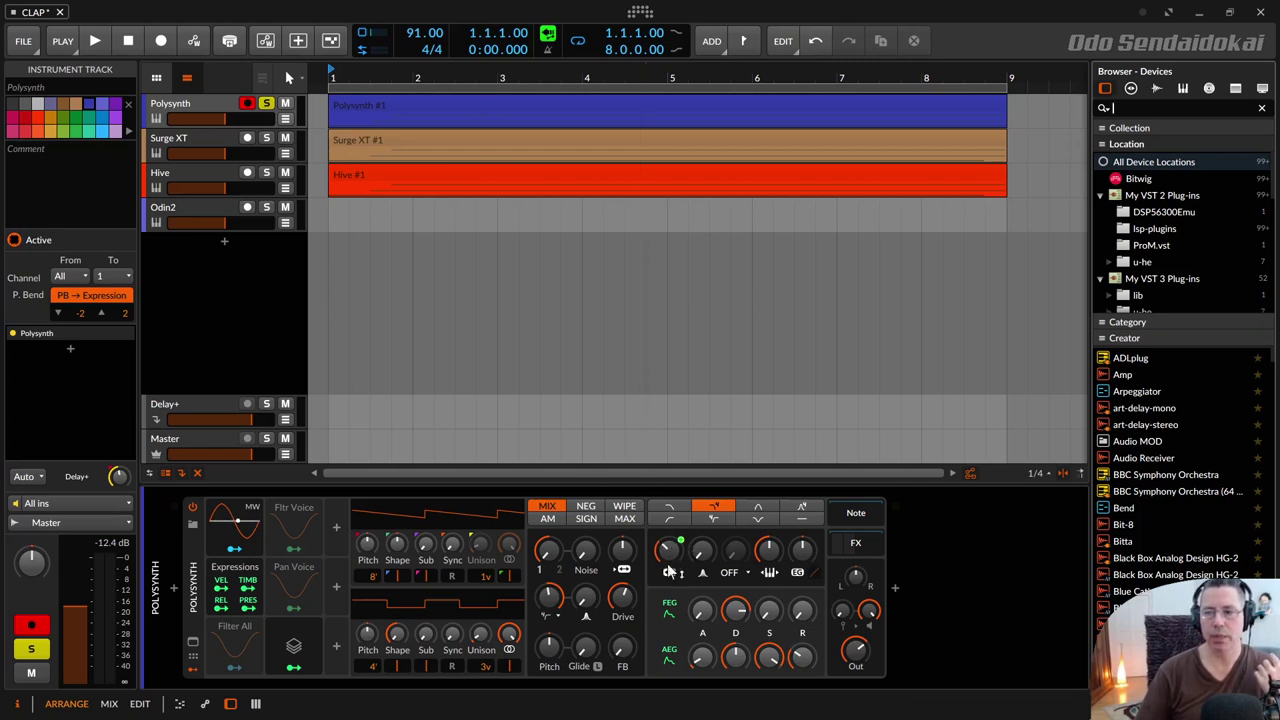
{"action": "mouse_move", "coordinate": [660, 543]}
{"action": "left_mouse_down"}
{"action": "mouse_move", "coordinate": [660, 508]}
{"action": "mouse_move", "coordinate": [660, 562]}
{"action": "left_mouse_up"}
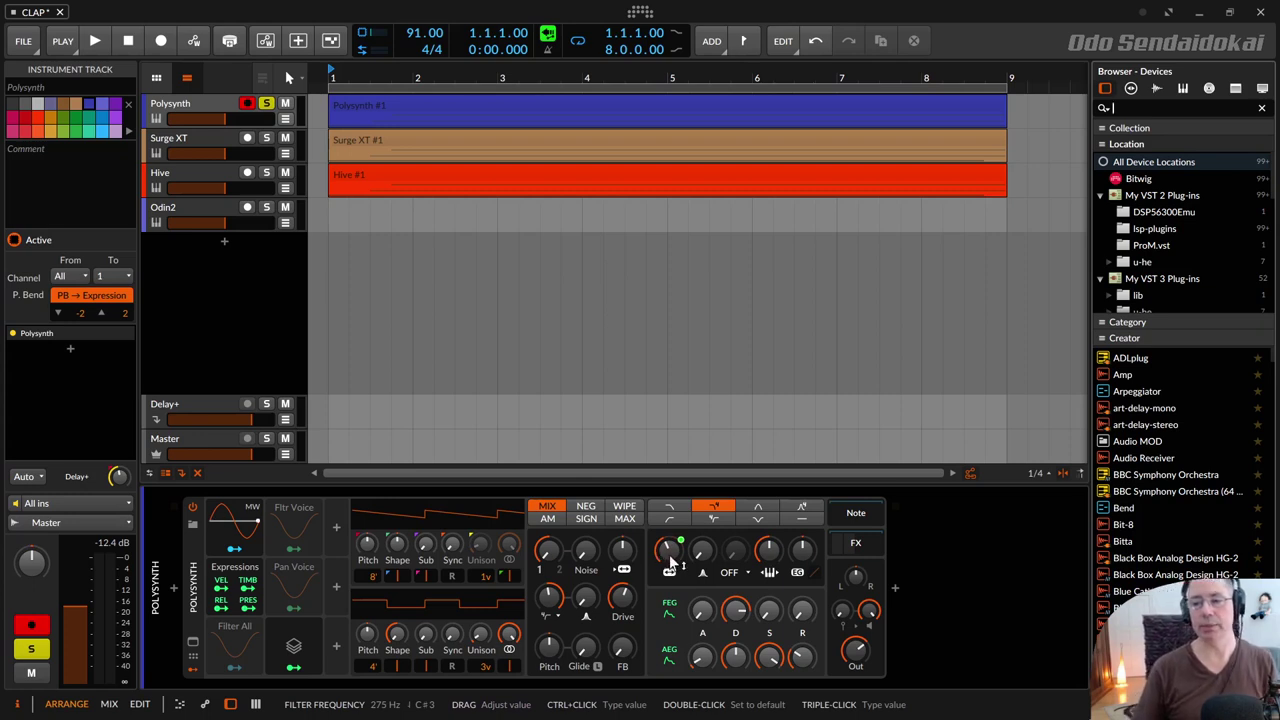
Show the Polysynth track's automation lane and raise both Filt Freq points together, setting the value to 663 Hz
{"action": "left_click", "coordinate": [285, 119]}
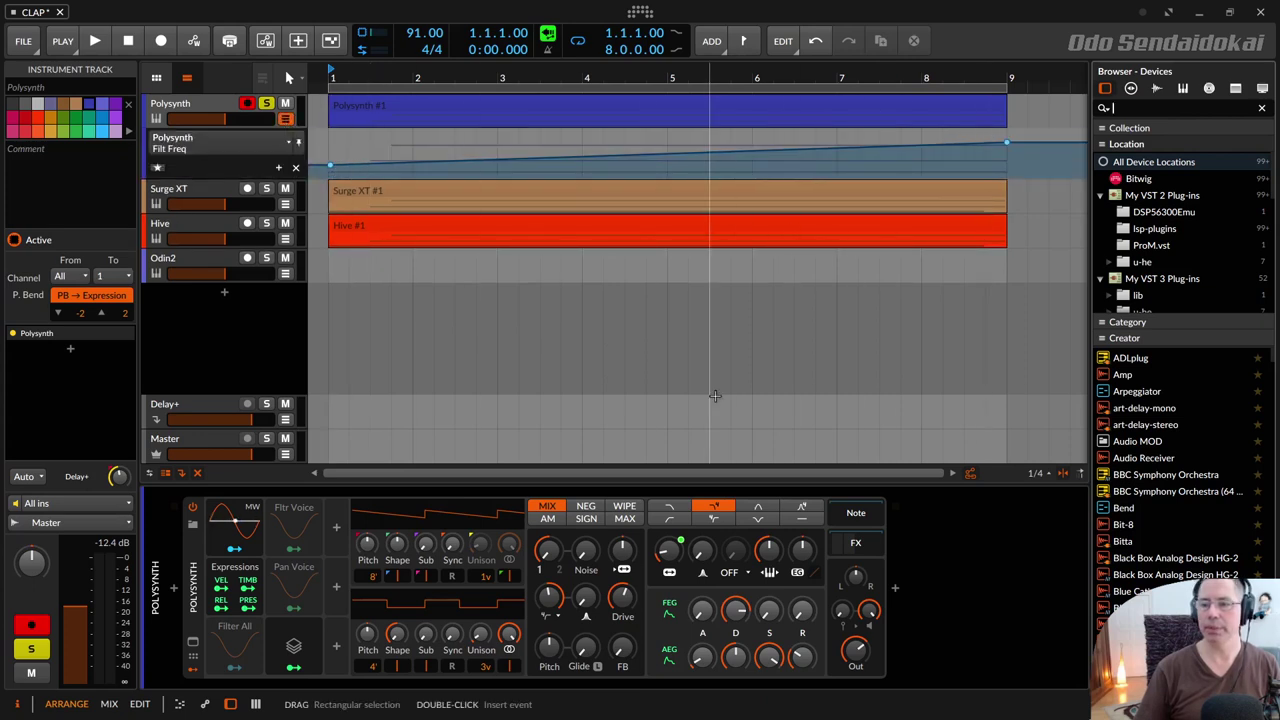
{"action": "mouse_move", "coordinate": [667, 548]}
{"action": "left_mouse_down"}
{"action": "mouse_move", "coordinate": [667, 505]}
{"action": "mouse_move", "coordinate": [667, 530]}
{"action": "left_mouse_up"}
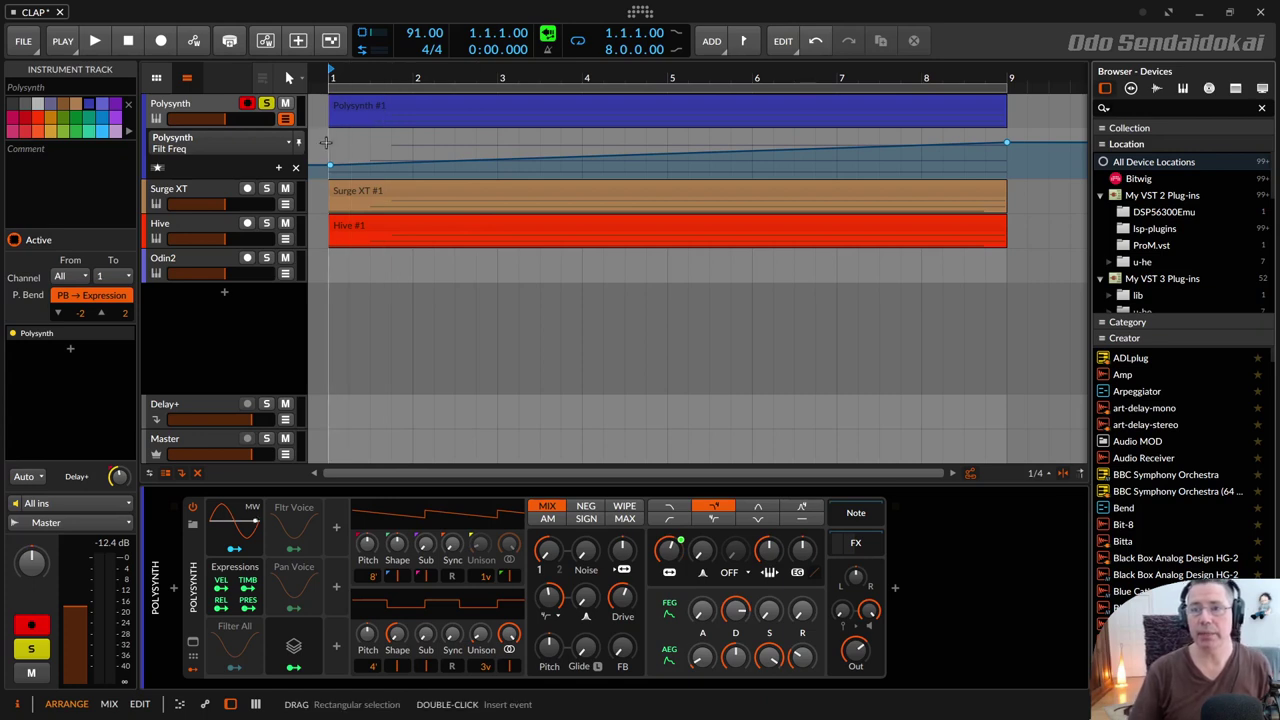
{"action": "left_click_drag", "start_coordinate": [320, 129], "coordinate": [1040, 160]}
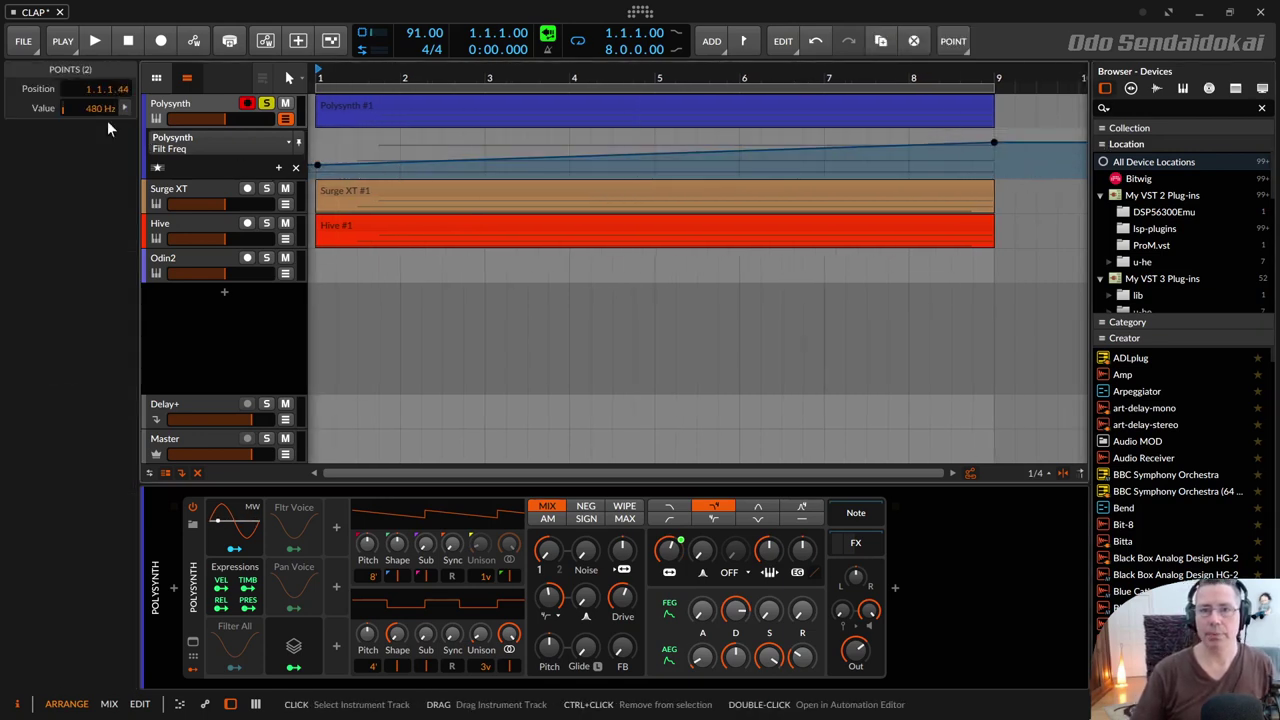
{"action": "left_click_drag", "start_coordinate": [92, 108], "coordinate": [92, 140]}
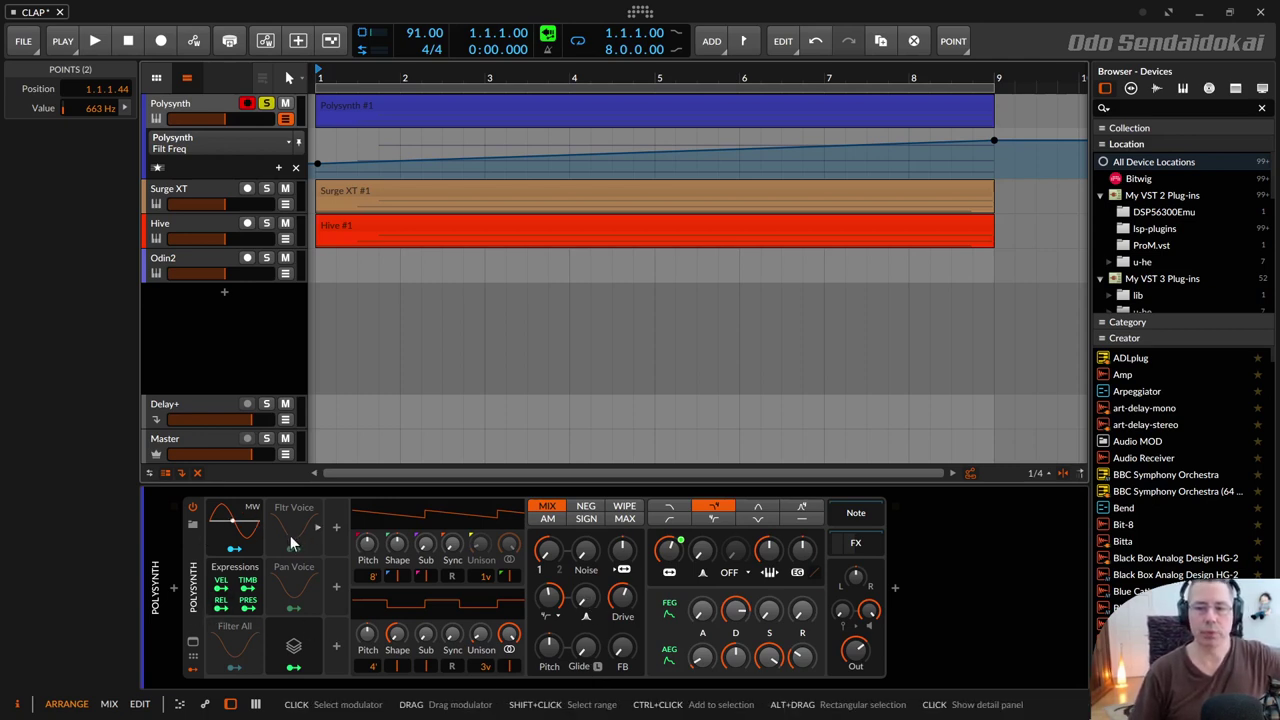
Set the Polysynth device's voice stacking to Off and hide the track's automation lane
{"action": "mouse_move", "coordinate": [296, 548]}
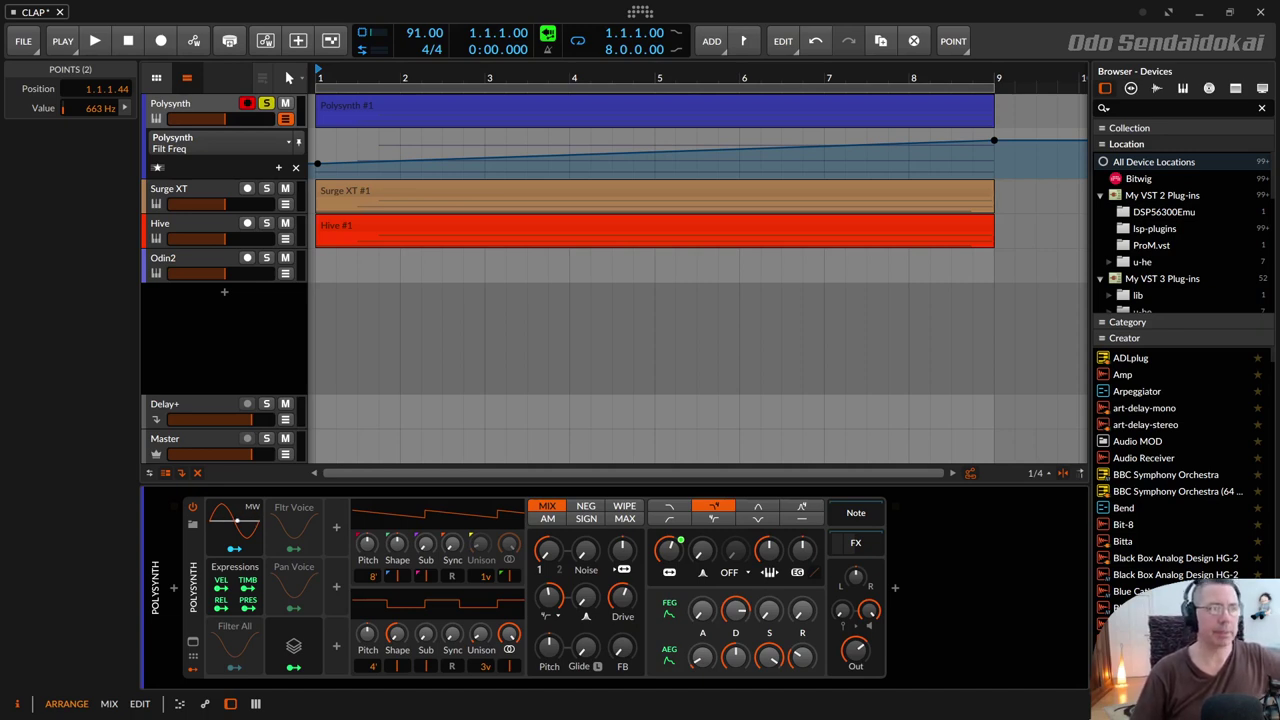
{"action": "left_click", "coordinate": [196, 595]}
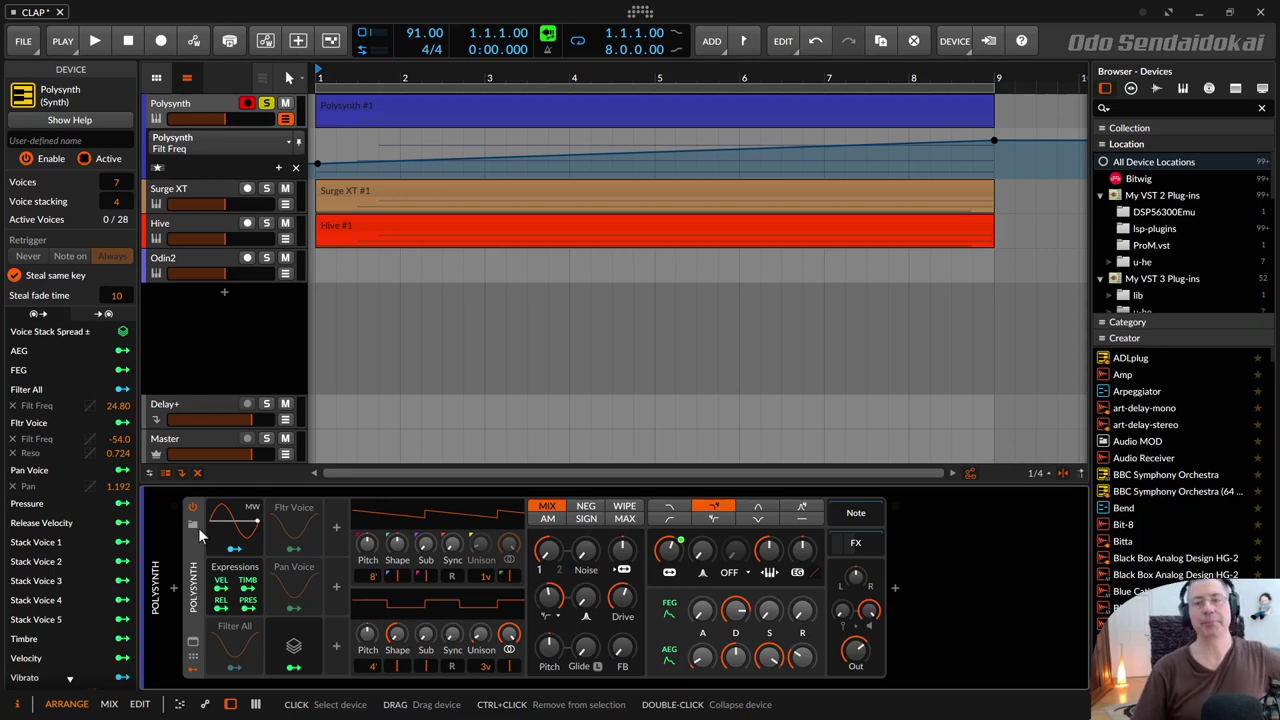
{"action": "left_click_drag", "start_coordinate": [114, 201], "coordinate": [114, 225]}
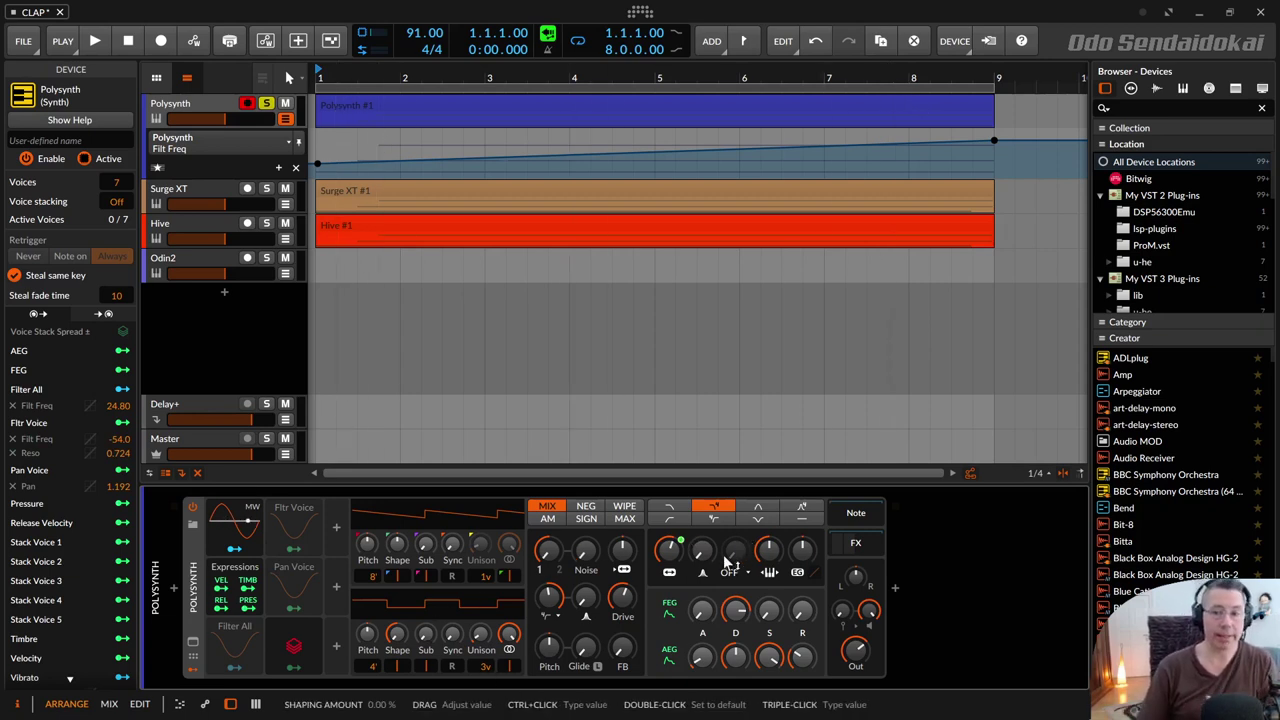
{"action": "left_click", "coordinate": [288, 119]}
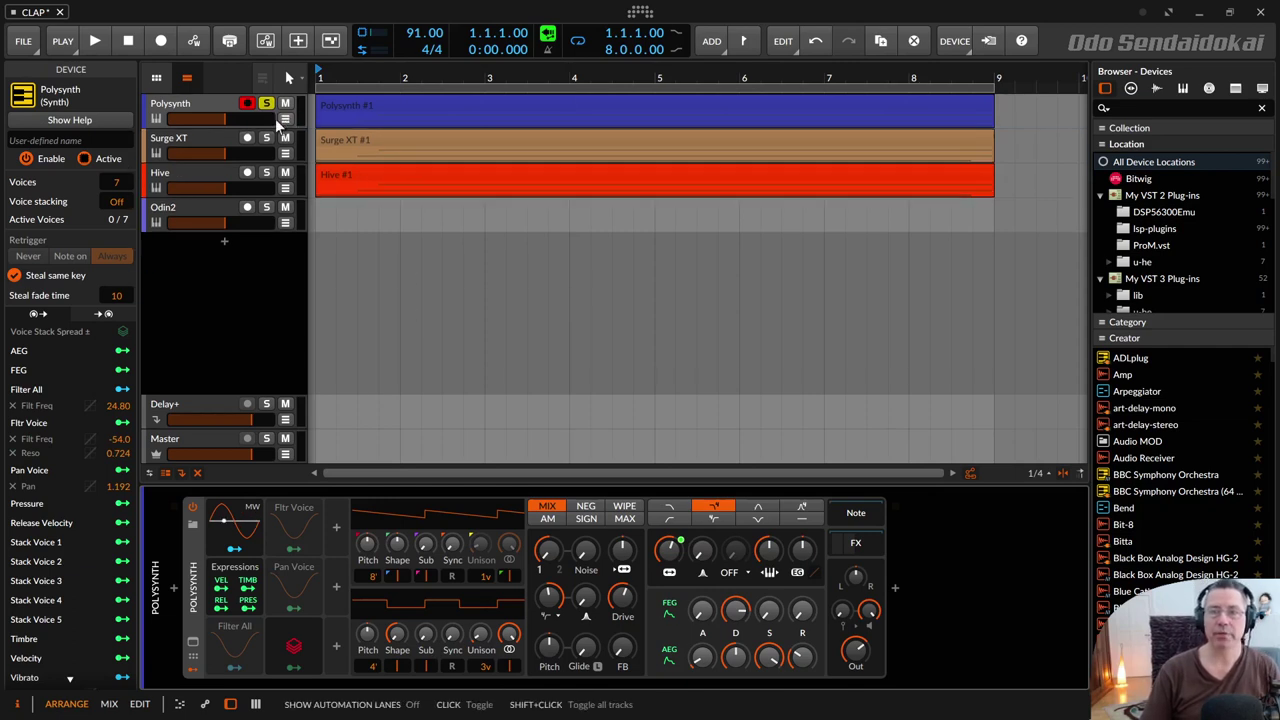
Duplicate the Polysynth track and change the copy's filter resonance and pre-filter drive
{"action": "left_click", "coordinate": [209, 108]}
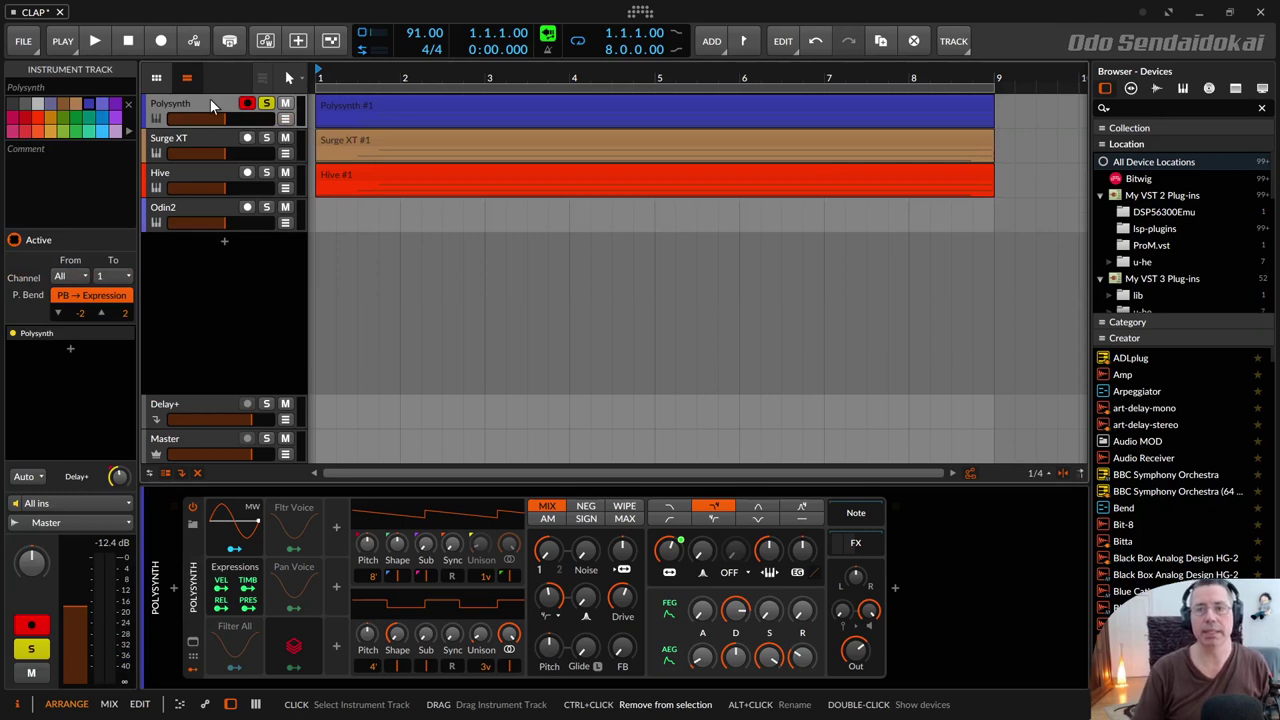
{"action": "key", "text": "ctrl+d"}
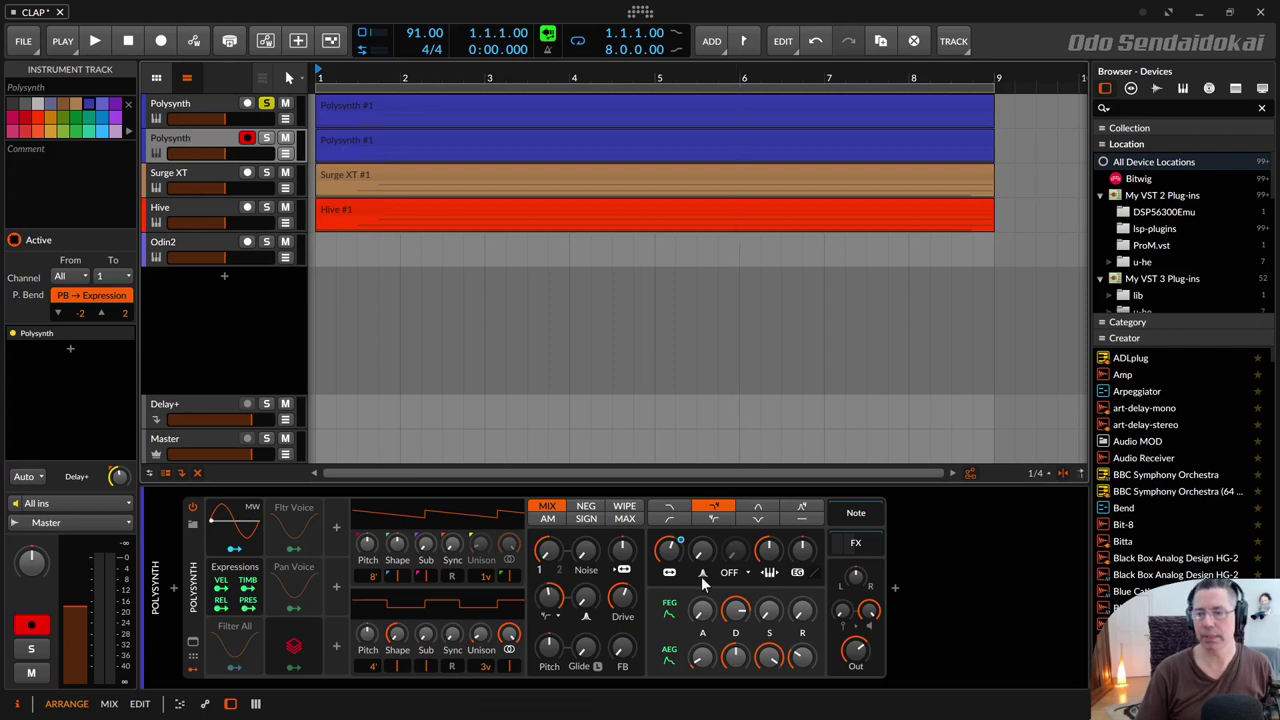
{"action": "mouse_move", "coordinate": [622, 568]}
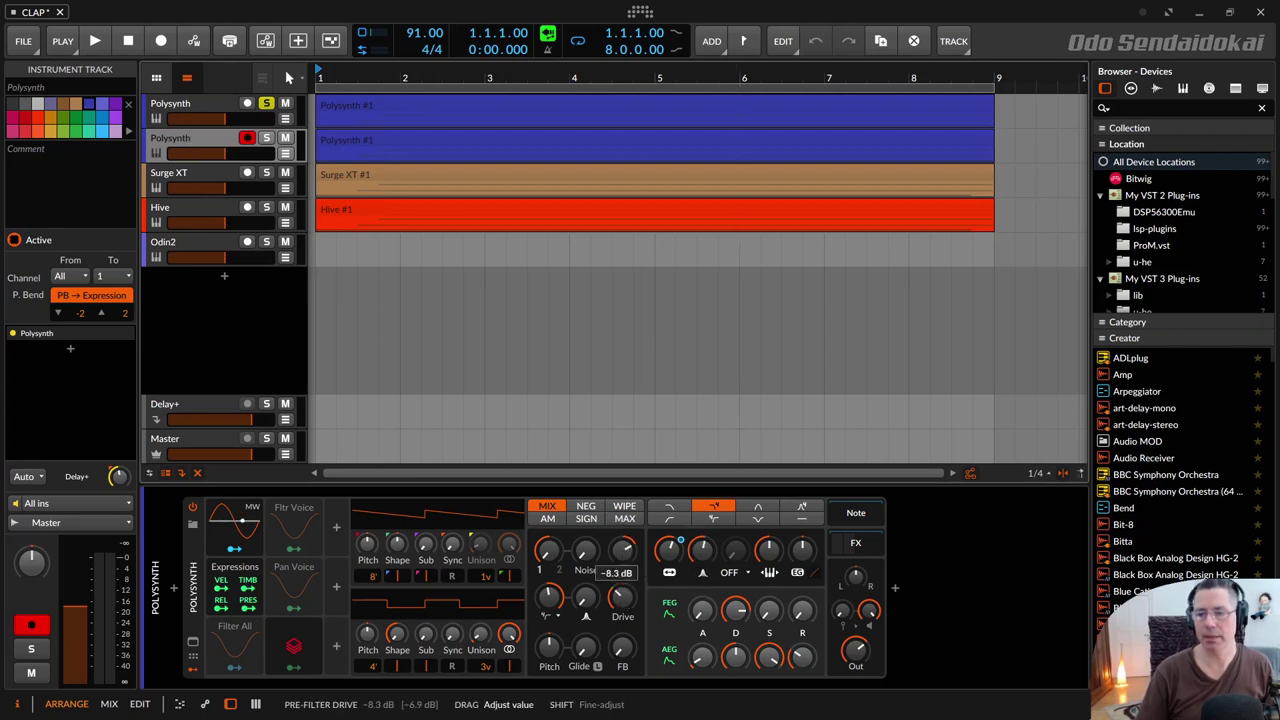
{"action": "mouse_move", "coordinate": [619, 597]}
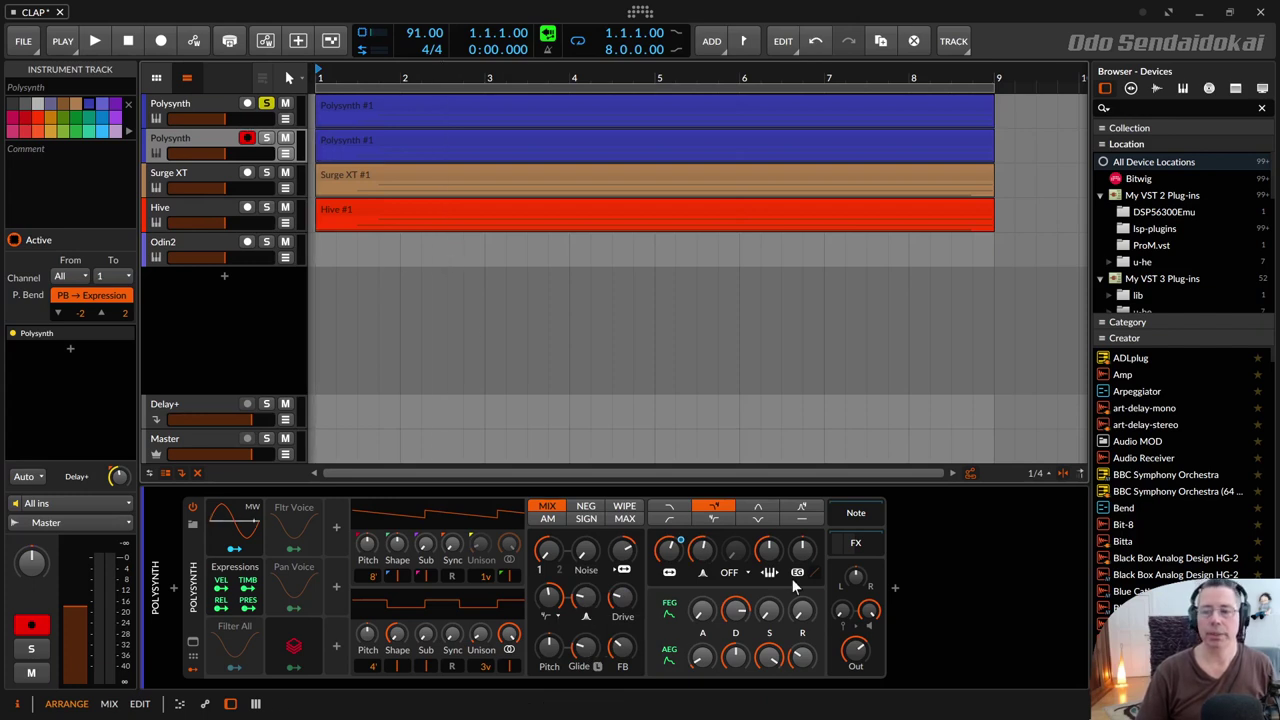
Compare the clips on both Polysynth tracks and delete the duplicated track
{"action": "left_click", "coordinate": [348, 100]}
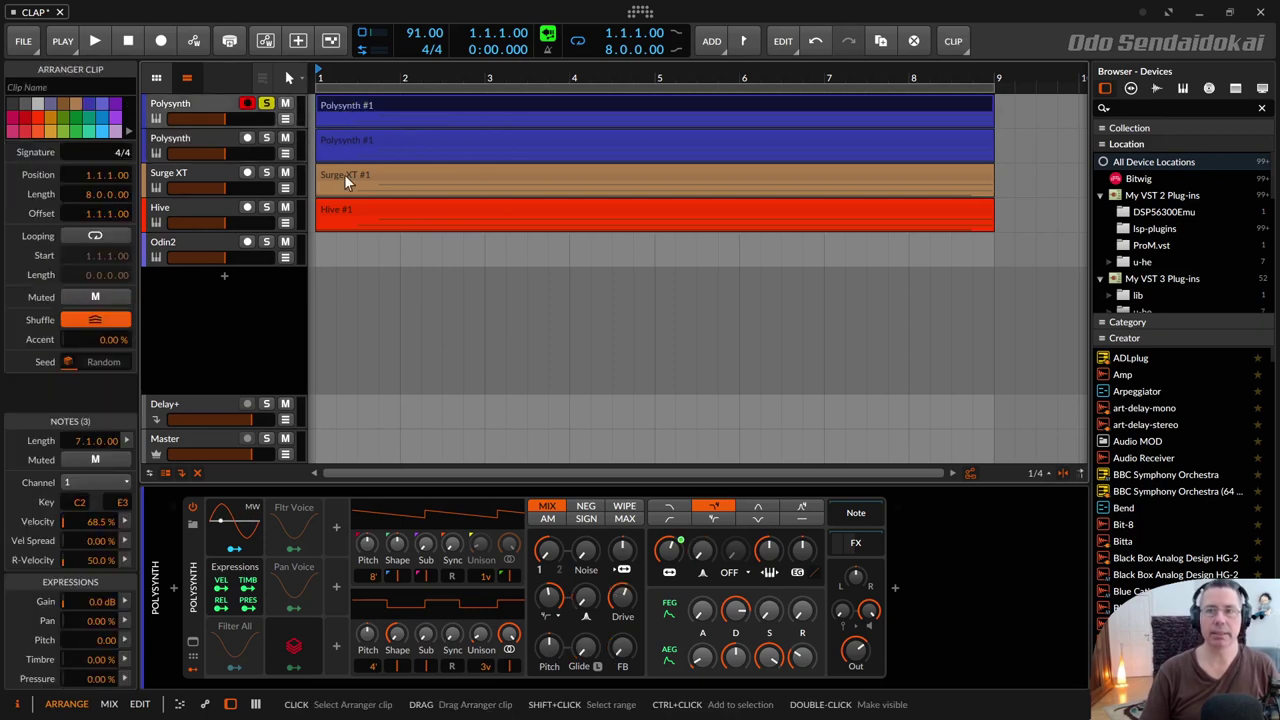
{"action": "left_click", "coordinate": [345, 140]}
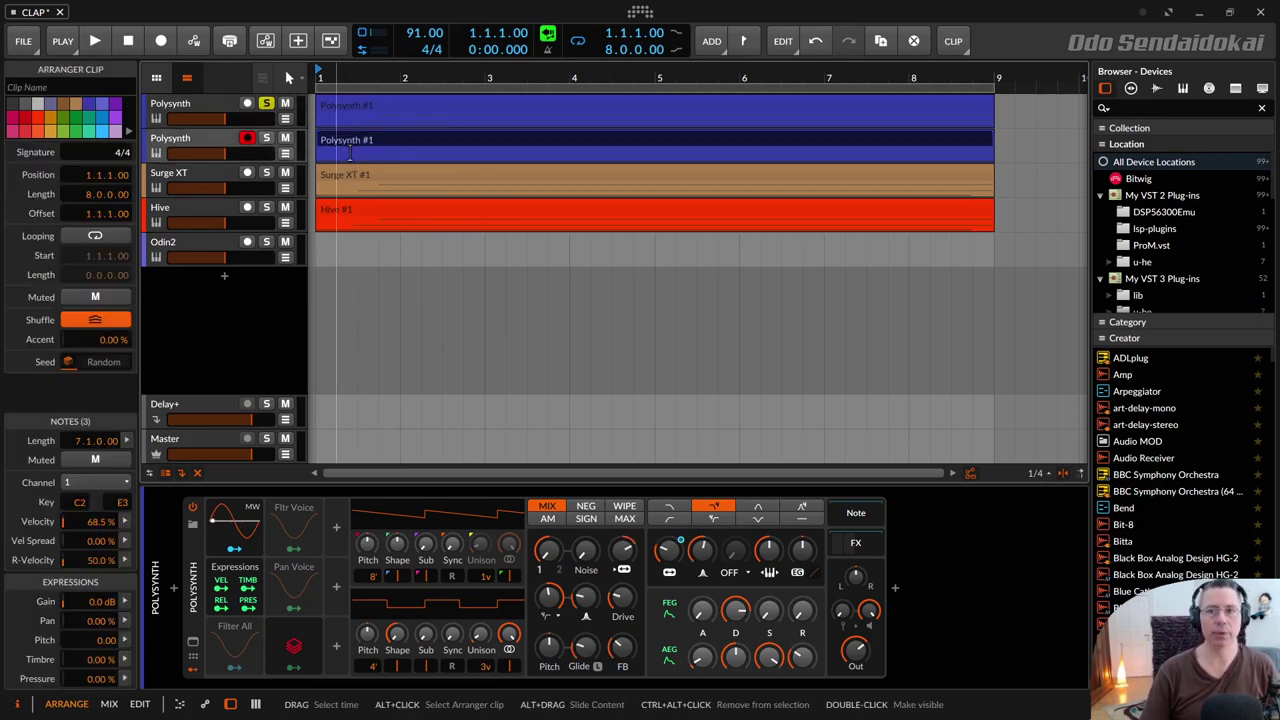
{"action": "left_click", "coordinate": [210, 143]}
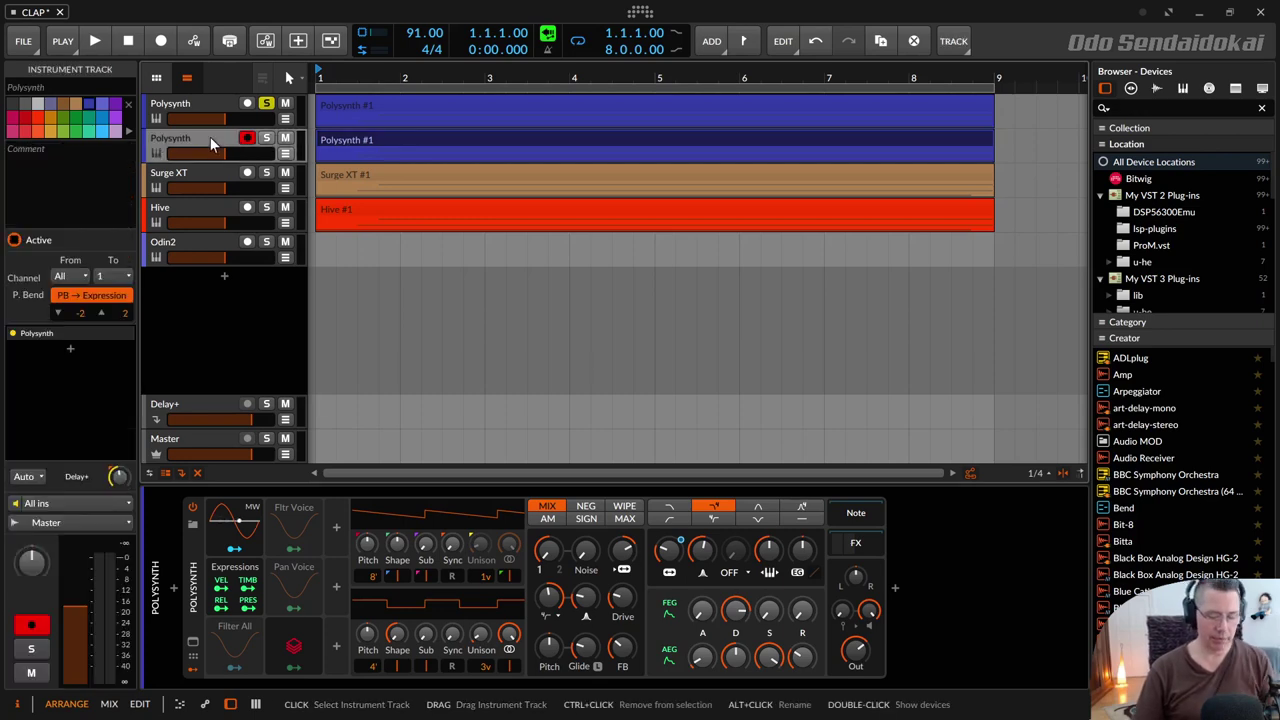
{"action": "key", "text": "Delete"}
{"action": "left_click", "coordinate": [201, 100]}
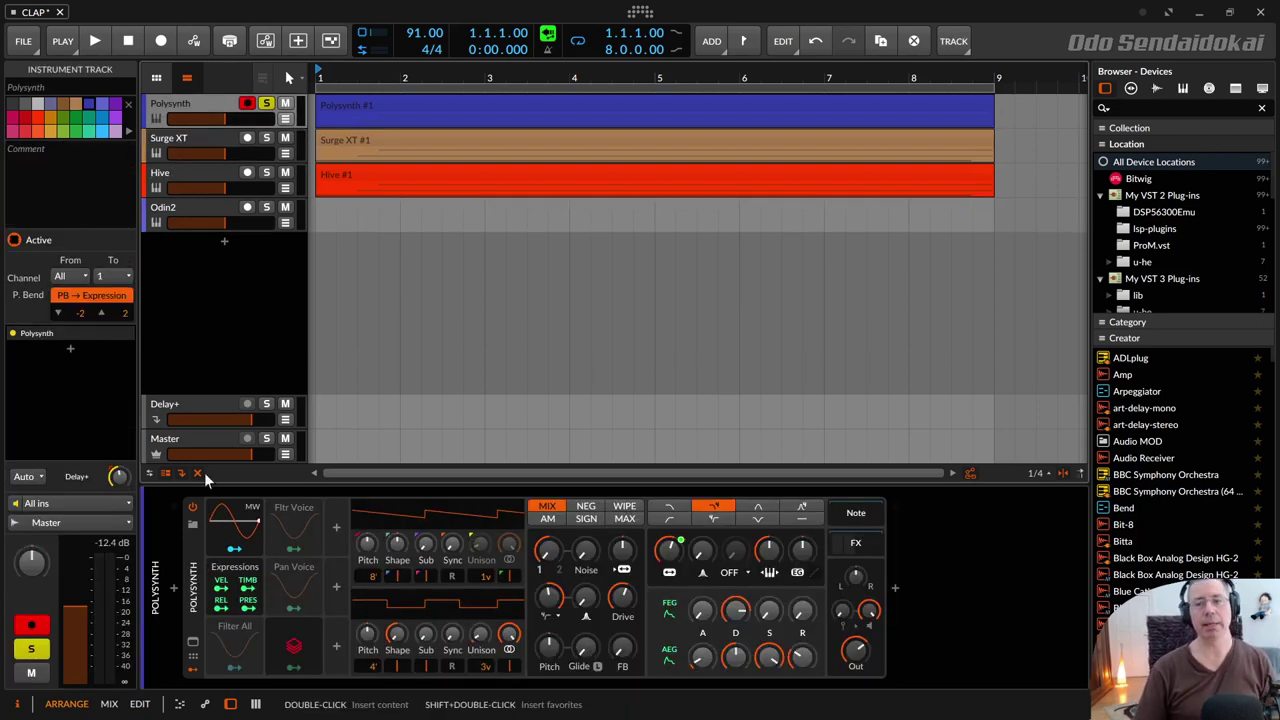
Group the Polysynth device into an Instrument Layer container
{"action": "left_click", "coordinate": [194, 588]}
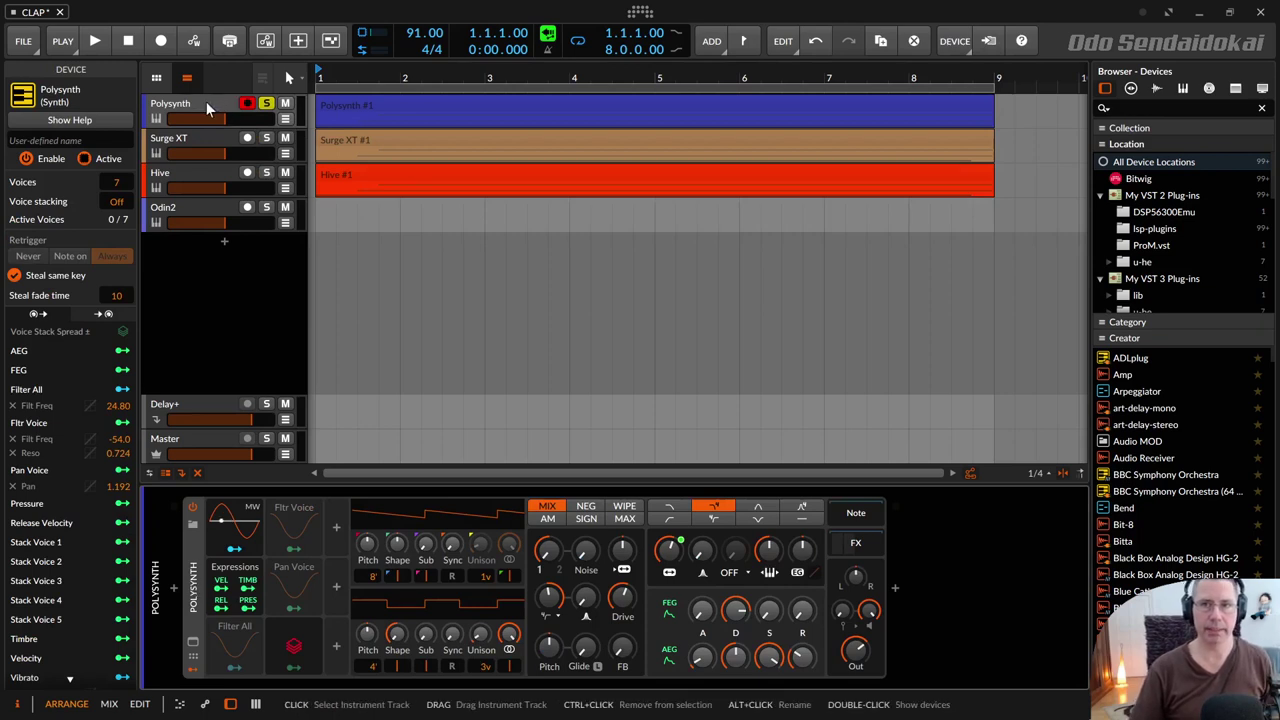
{"action": "right_click", "coordinate": [195, 564]}
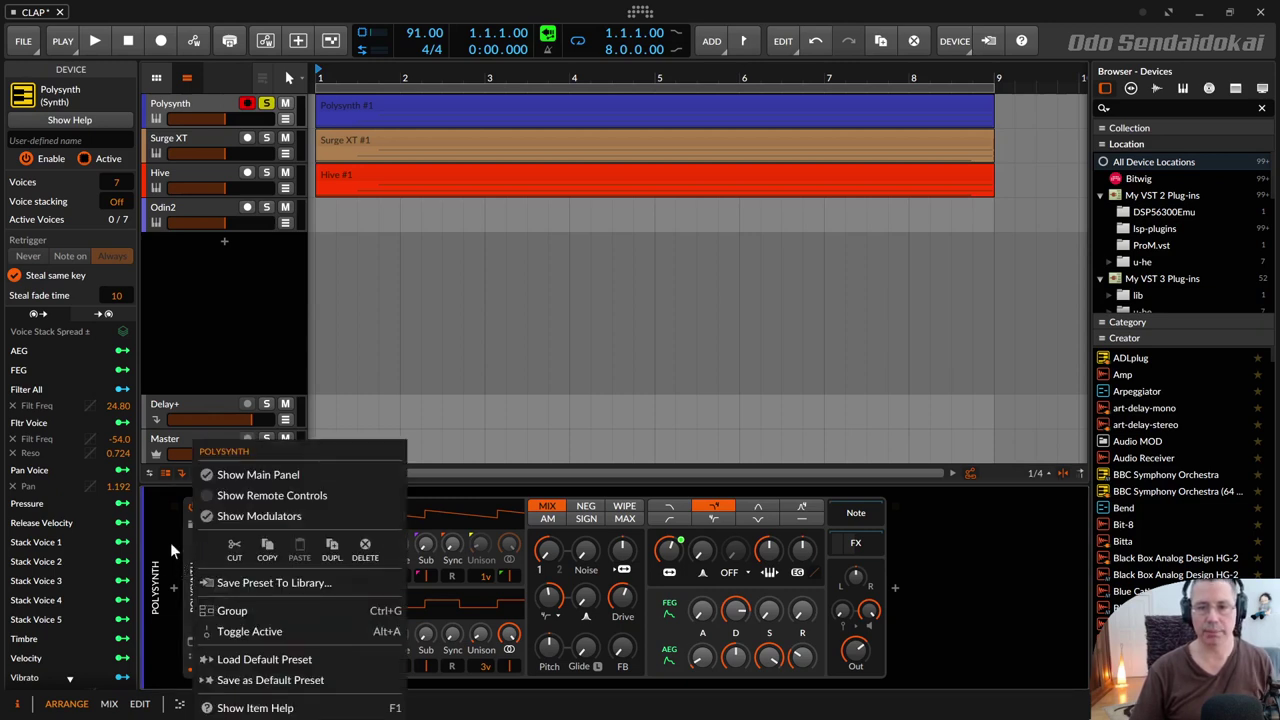
{"action": "left_click", "coordinate": [170, 539]}
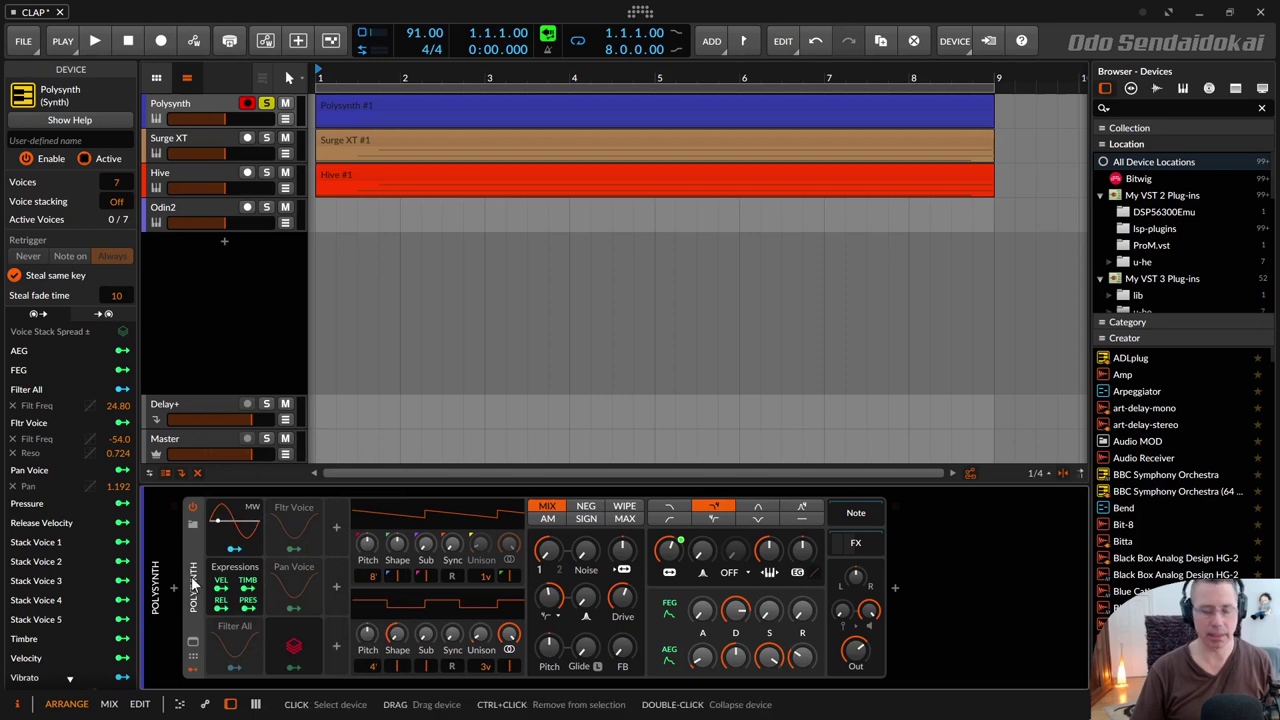
{"action": "key", "text": "ctrl+g"}
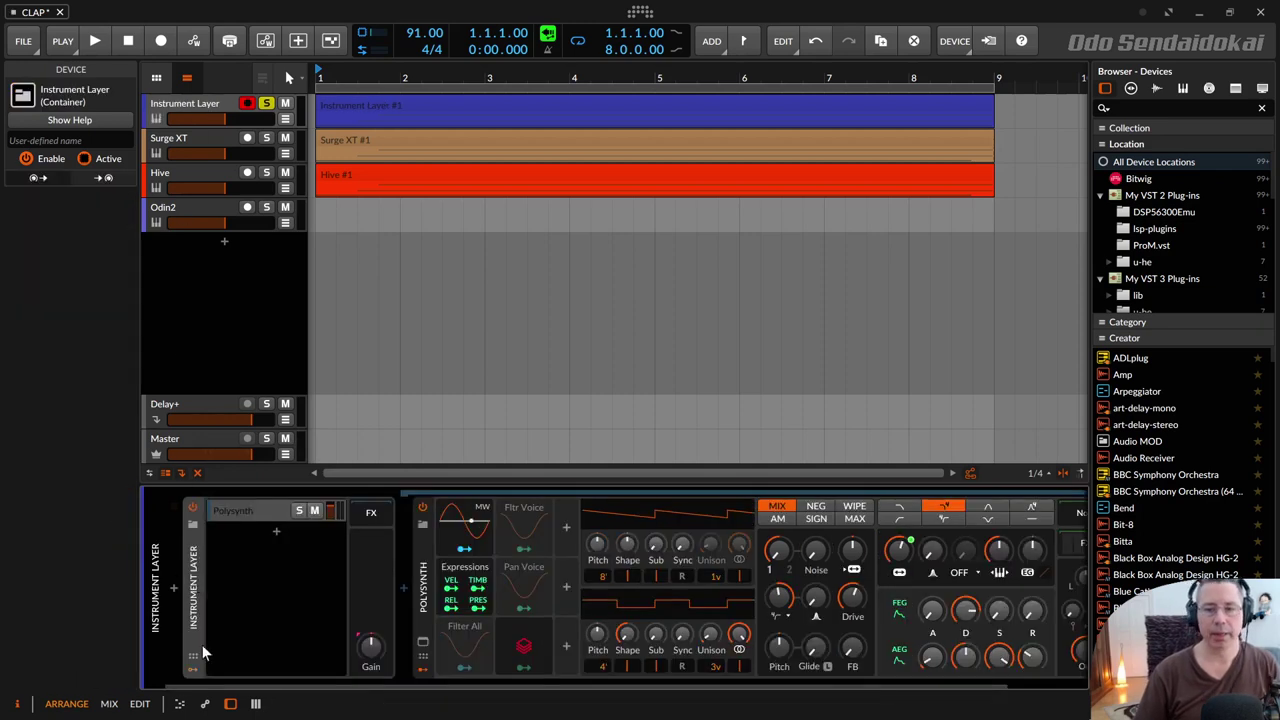
Duplicate the Polysynth layer three times and raise the filter envelope attack on the second layer
{"action": "left_click", "coordinate": [230, 512]}
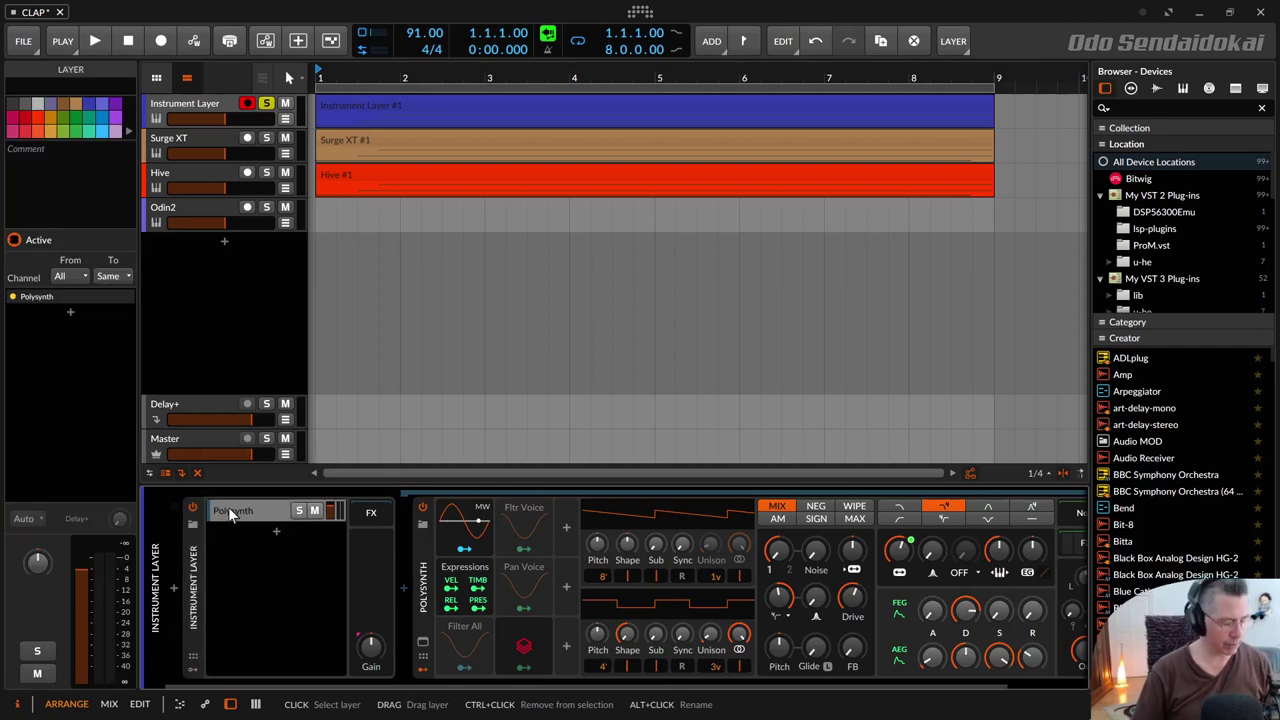
{"action": "key", "text": "ctrl+d"}
{"action": "key", "text": "ctrl+d"}
{"action": "key", "text": "ctrl+d"}
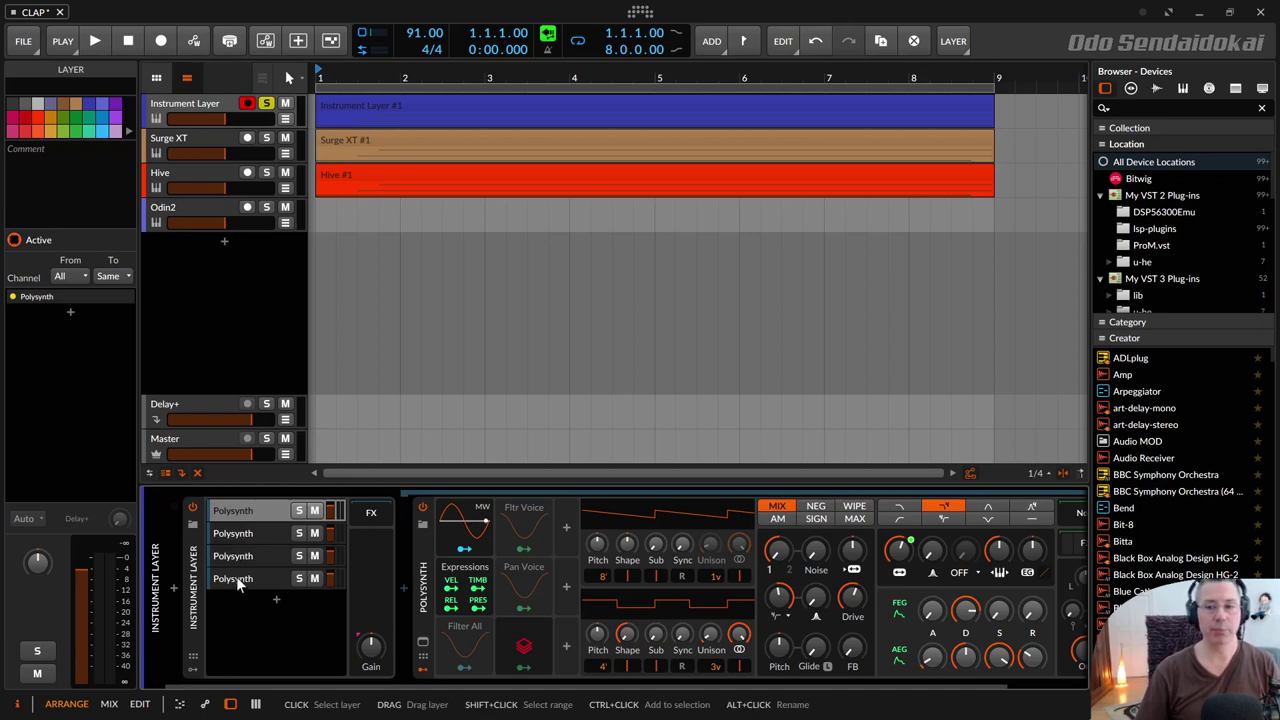
{"action": "left_click", "coordinate": [241, 534]}
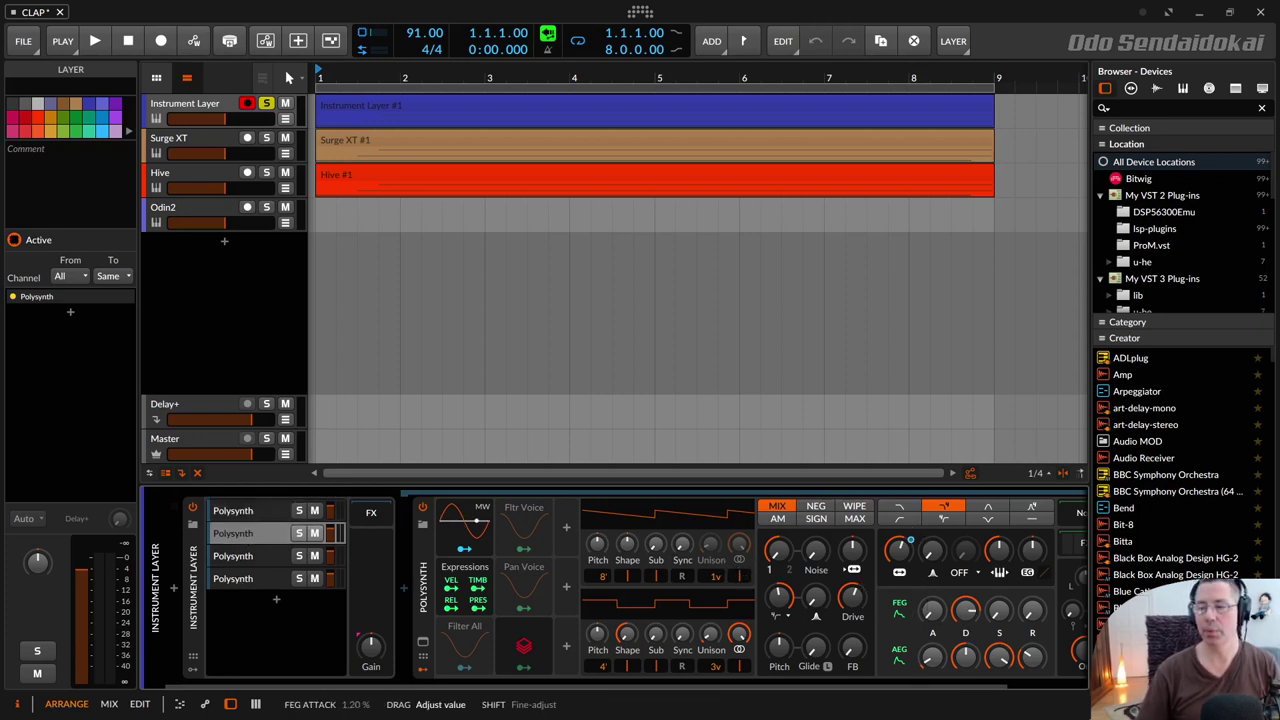
{"action": "left_click_drag", "start_coordinate": [931, 612], "coordinate": [931, 598]}
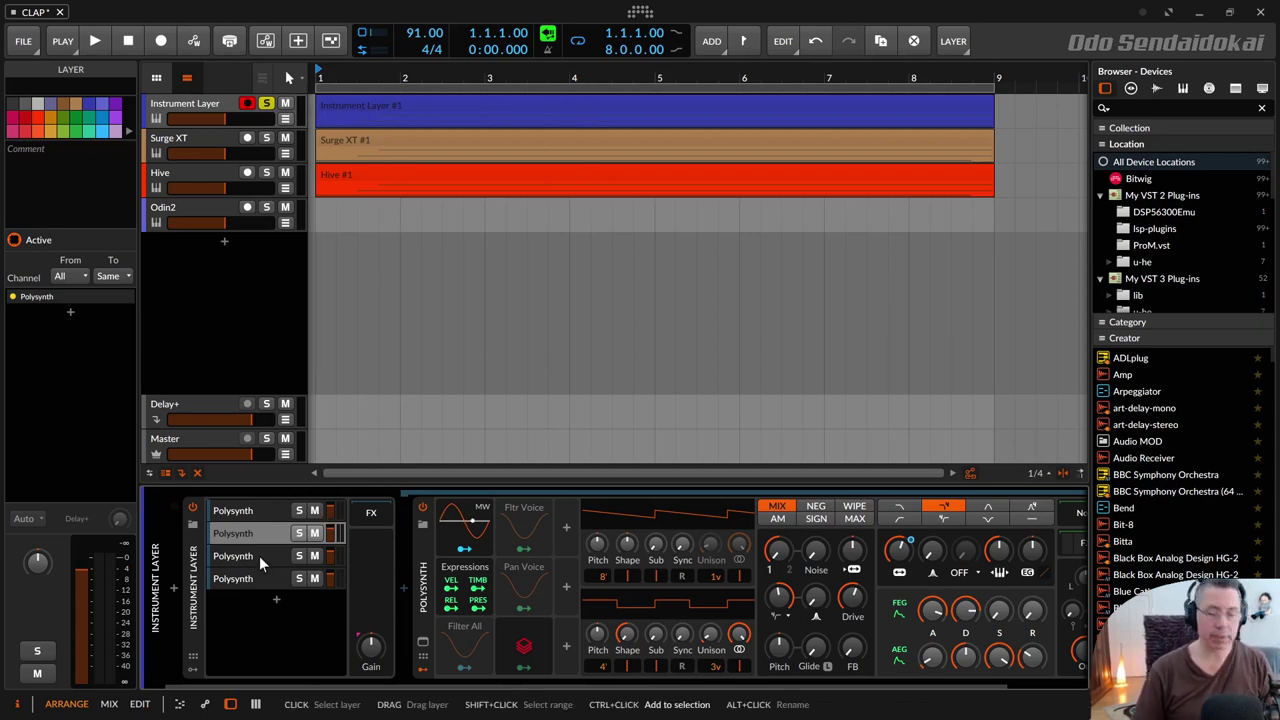
Undo the envelope attack change, the layer duplications and the grouping into an Instrument Layer
{"action": "key", "text": "ctrl+z"}
{"action": "key", "text": "ctrl+z"}
{"action": "key", "text": "ctrl+z"}
{"action": "key", "text": "ctrl+z"}
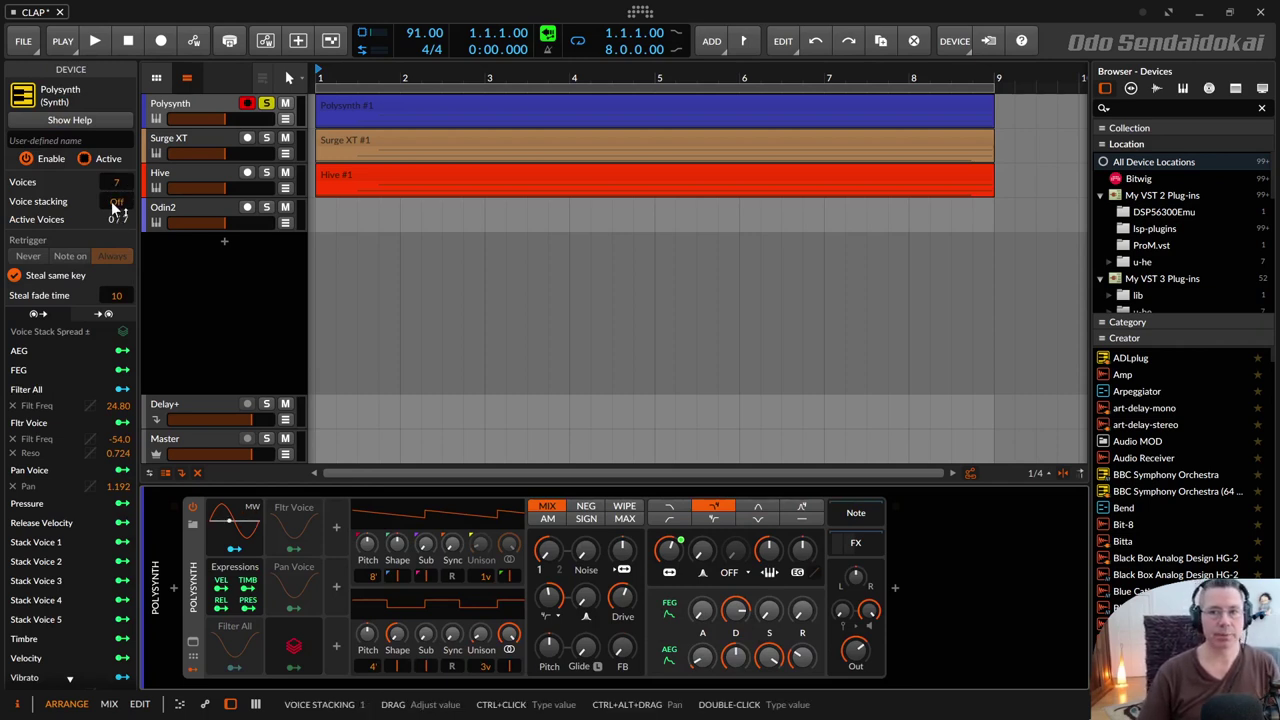
Set the Polysynth's voice stacking to 5 and briefly enter mapping mode for the Voice Stack Spread ± modulator
{"action": "left_click_drag", "start_coordinate": [113, 205], "coordinate": [104, 201]}
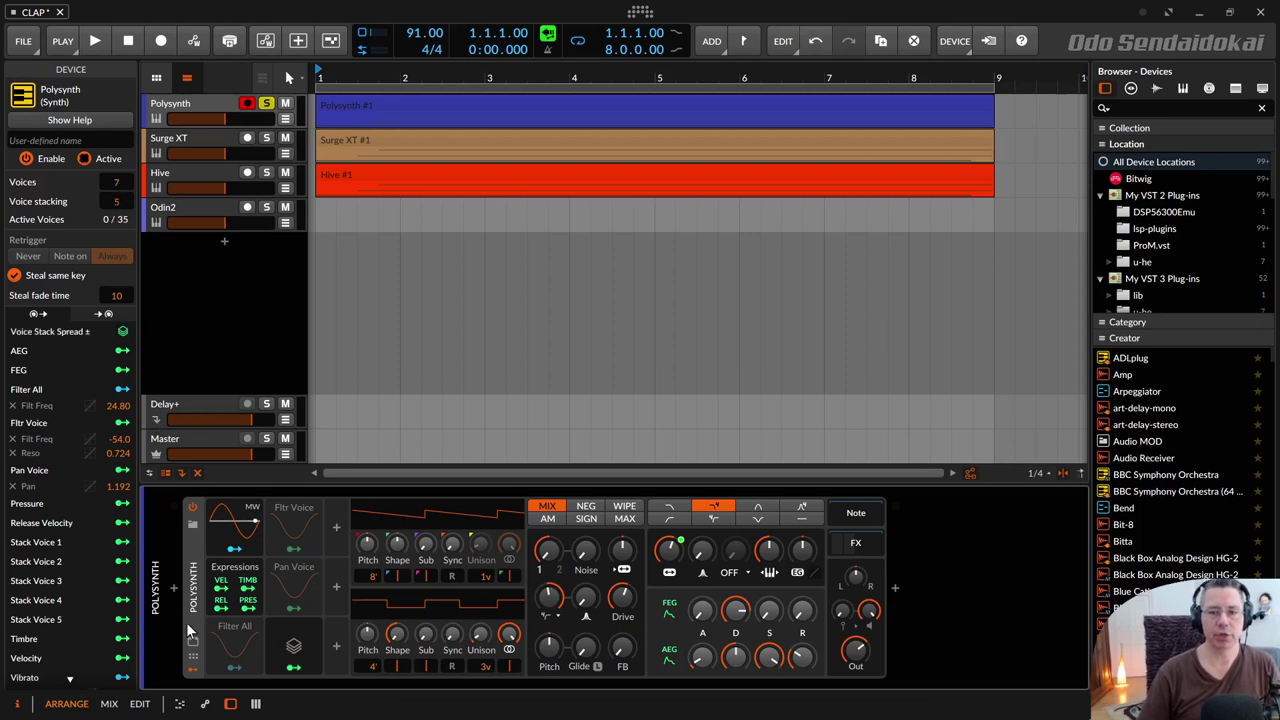
{"action": "left_click", "coordinate": [120, 333]}
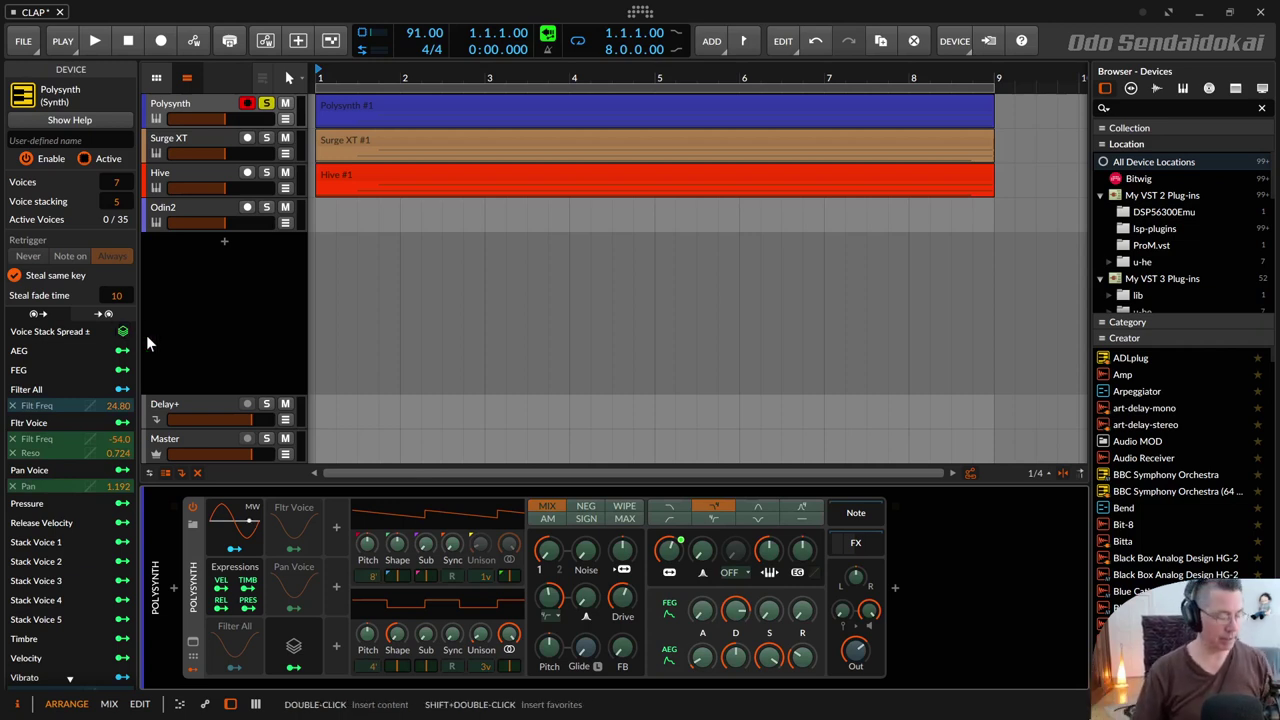
{"action": "left_click", "coordinate": [146, 335]}
Set the first oscillator's unison to 7 voices and adjust its unison detune amount
{"action": "mouse_move", "coordinate": [485, 580]}
{"action": "left_mouse_down"}
{"action": "mouse_move", "coordinate": [485, 555]}
{"action": "mouse_move", "coordinate": [485, 580]}
{"action": "left_mouse_up"}
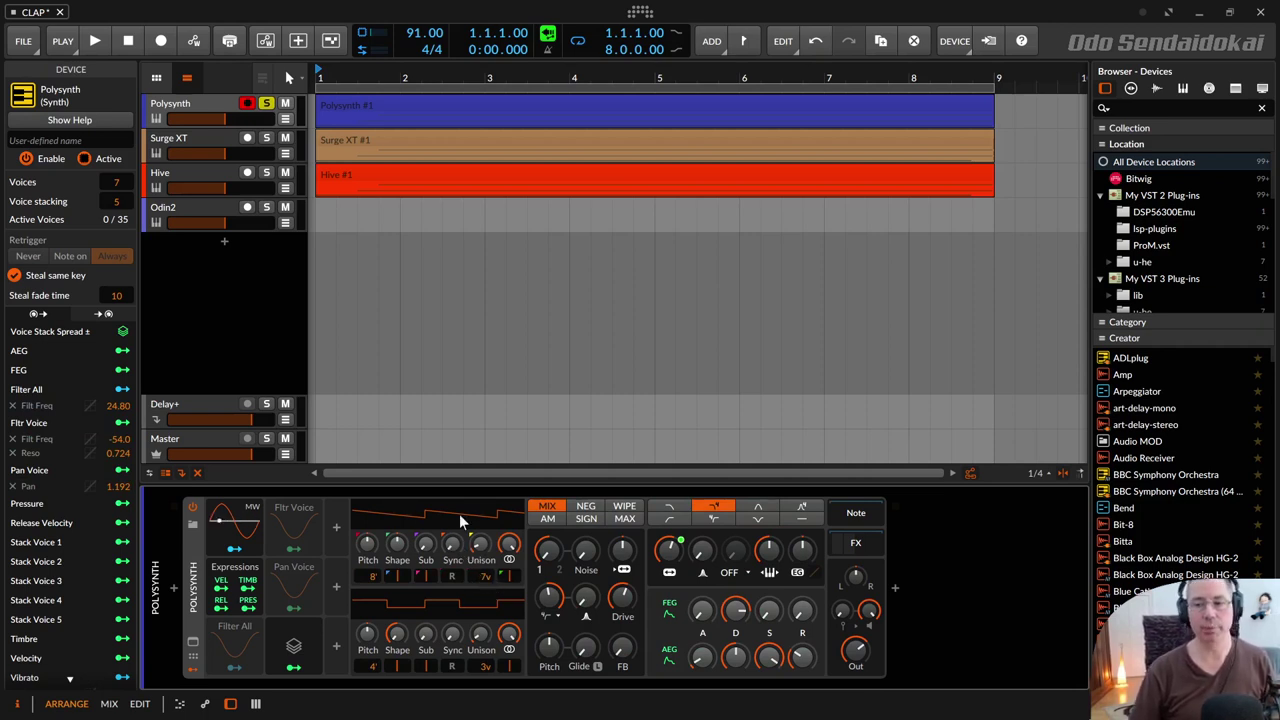
{"action": "left_click_drag", "start_coordinate": [481, 545], "coordinate": [478, 545]}
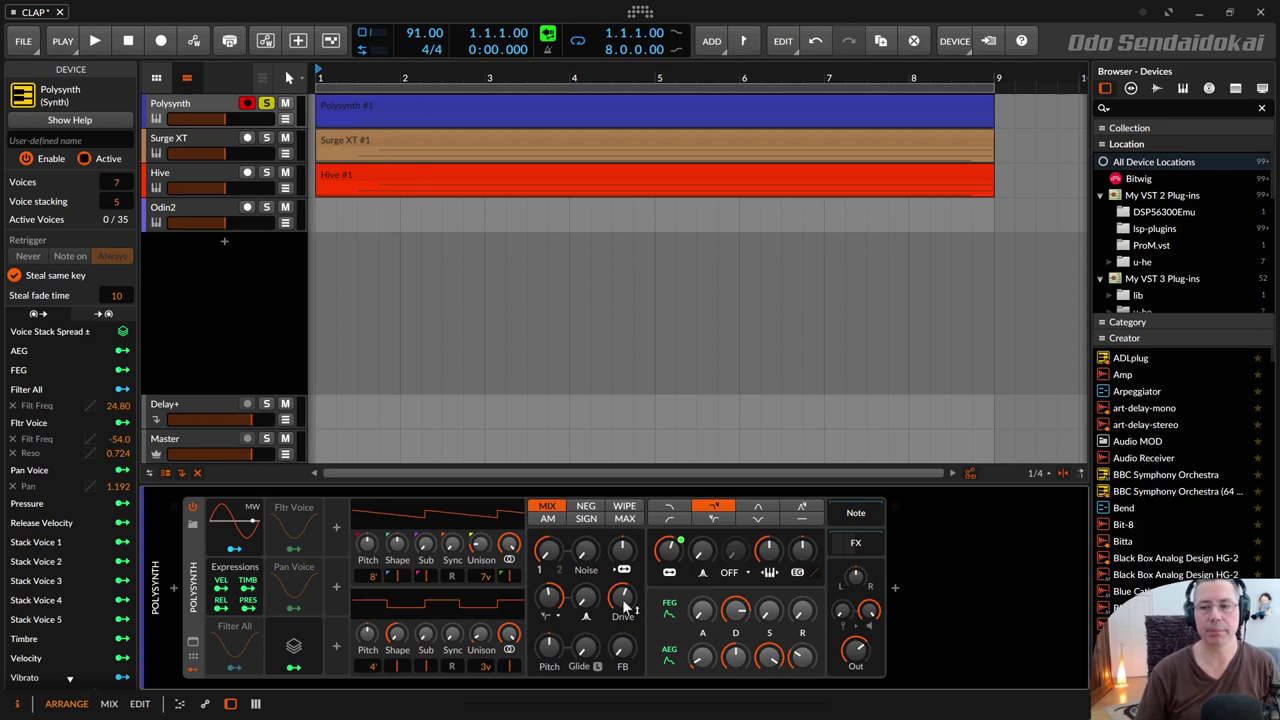
{"action": "left_click_drag", "start_coordinate": [490, 590], "coordinate": [490, 610]}
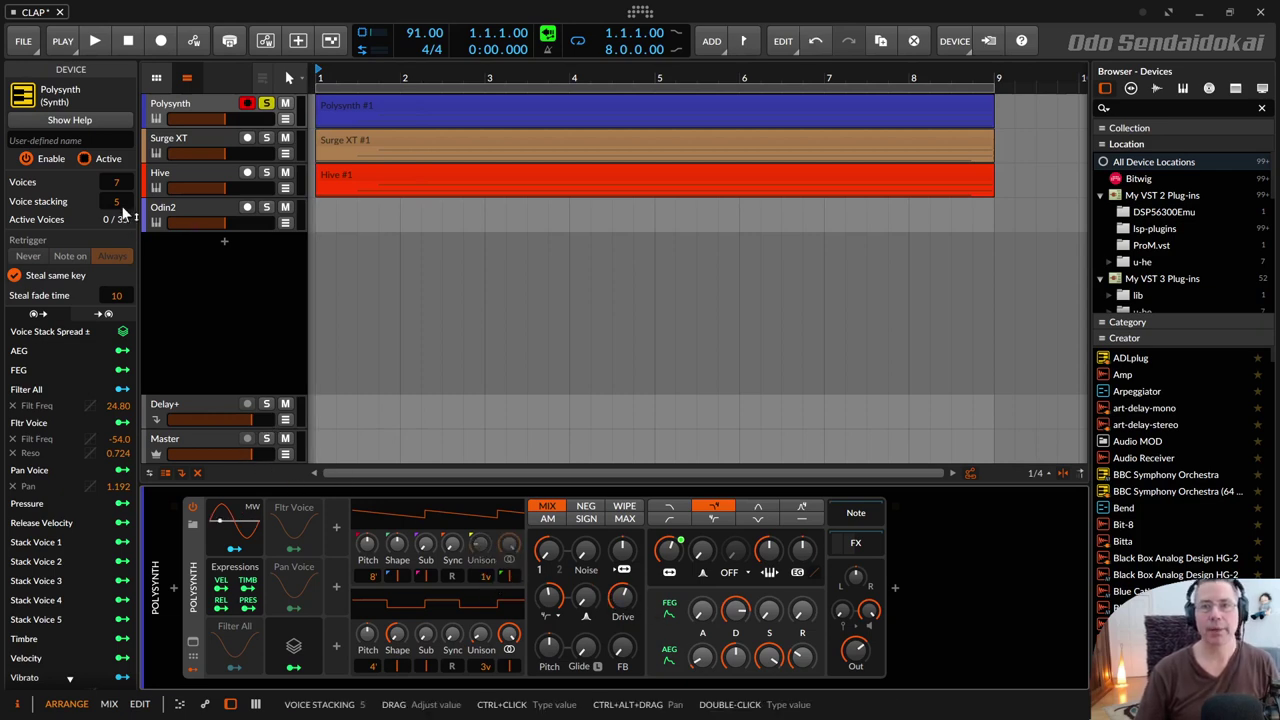
{"action": "mouse_move", "coordinate": [121, 199]}
{"action": "left_mouse_down"}
{"action": "mouse_move", "coordinate": [121, 215]}
{"action": "mouse_move", "coordinate": [121, 201]}
{"action": "left_mouse_up"}
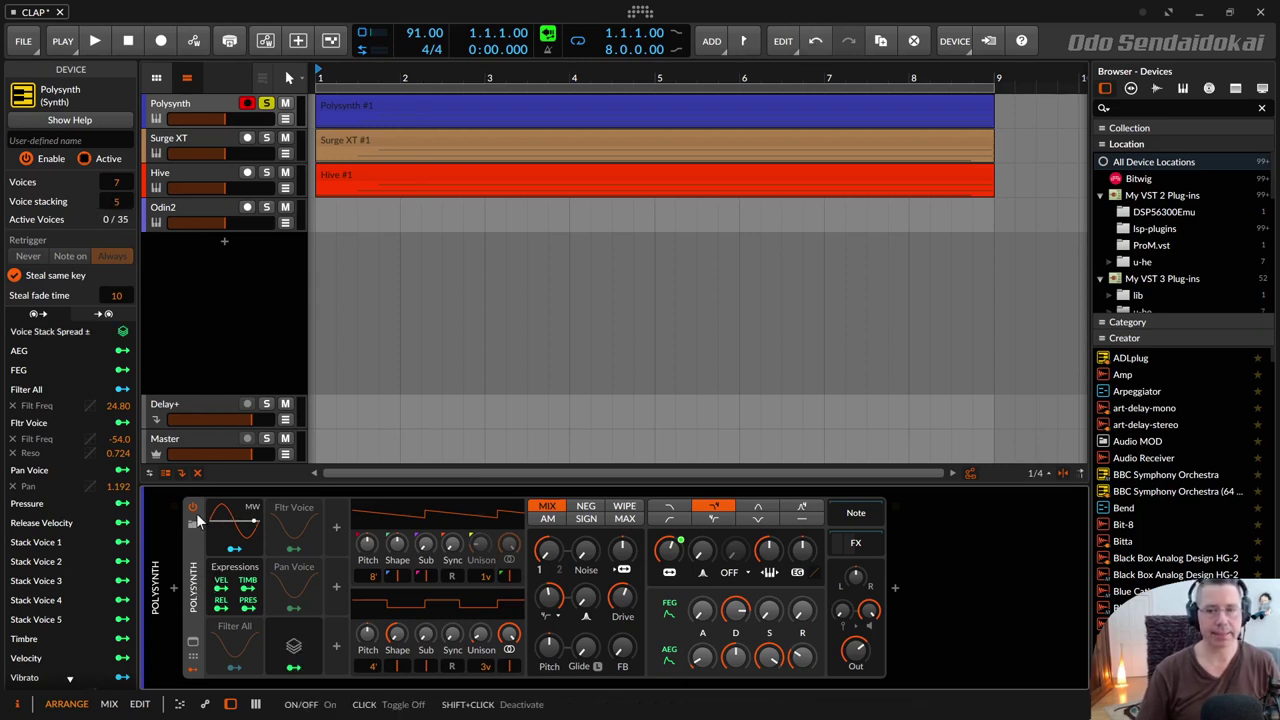
Show the Voice Stack modulator's details and try its Value and -1 to +1 distribution modes
{"action": "left_click", "coordinate": [121, 346]}
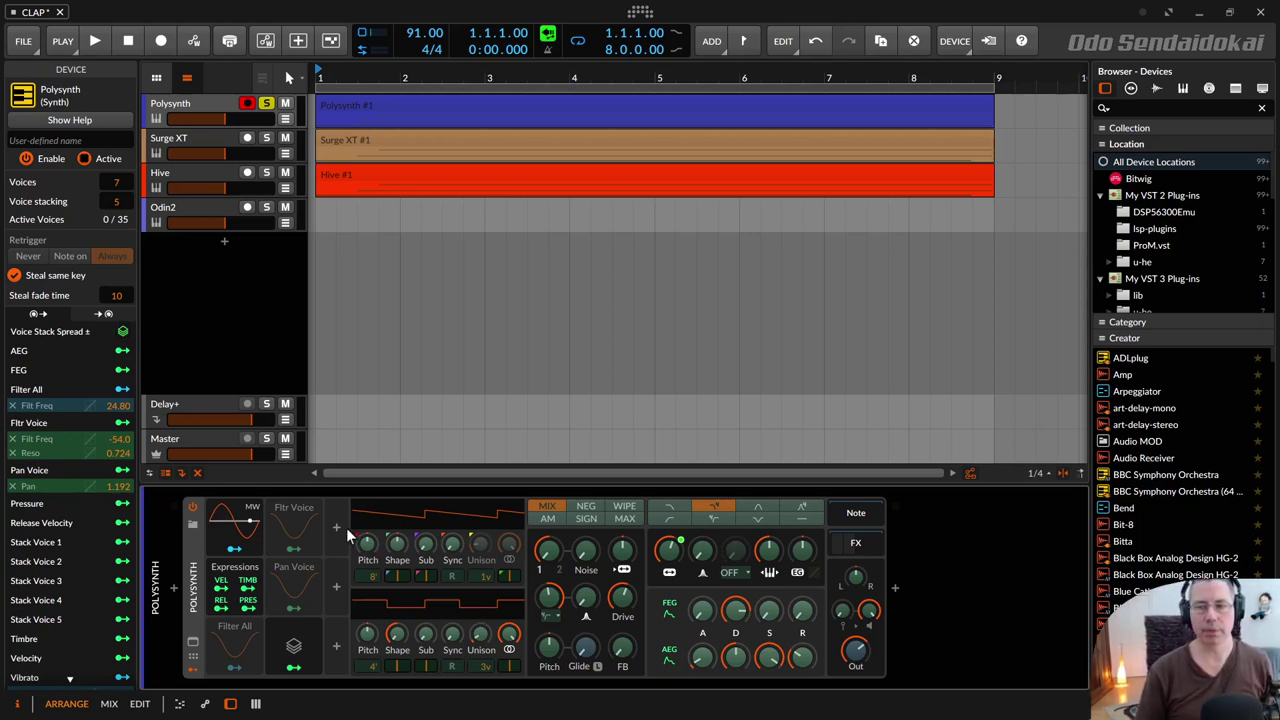
{"action": "left_click", "coordinate": [294, 648]}
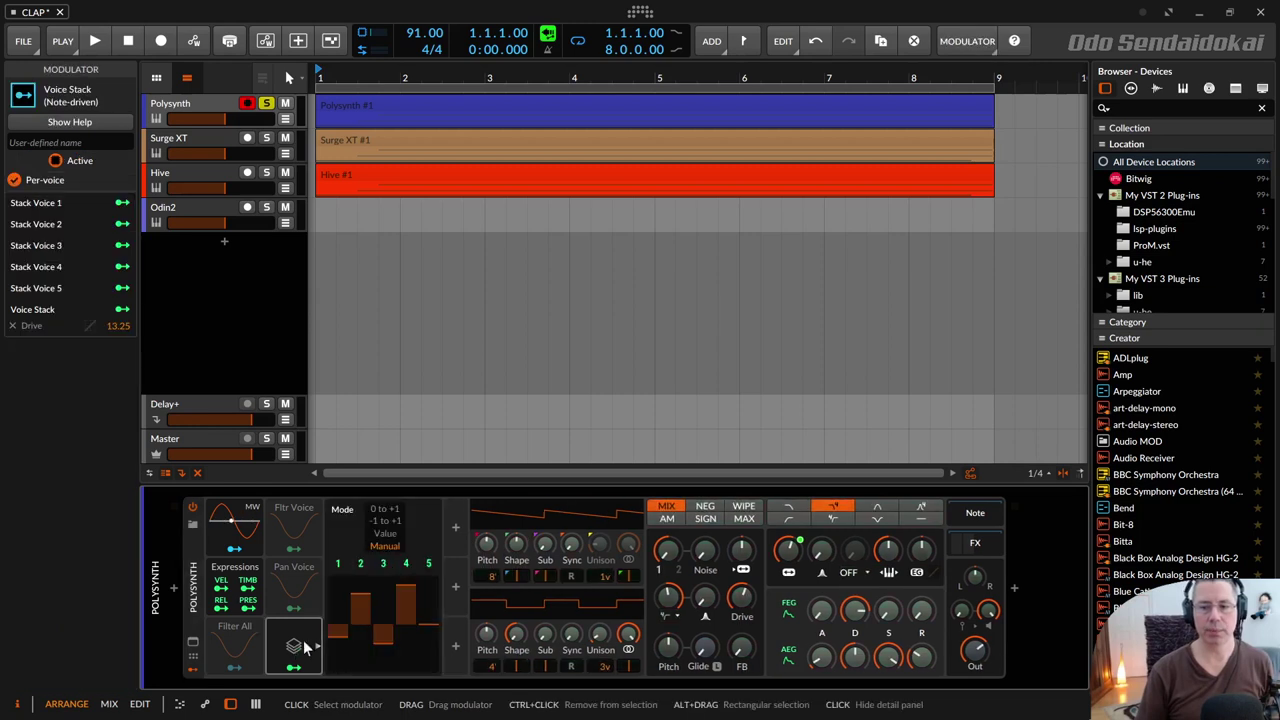
{"action": "left_click_drag", "start_coordinate": [405, 595], "coordinate": [405, 606]}
{"action": "left_click", "coordinate": [386, 533]}
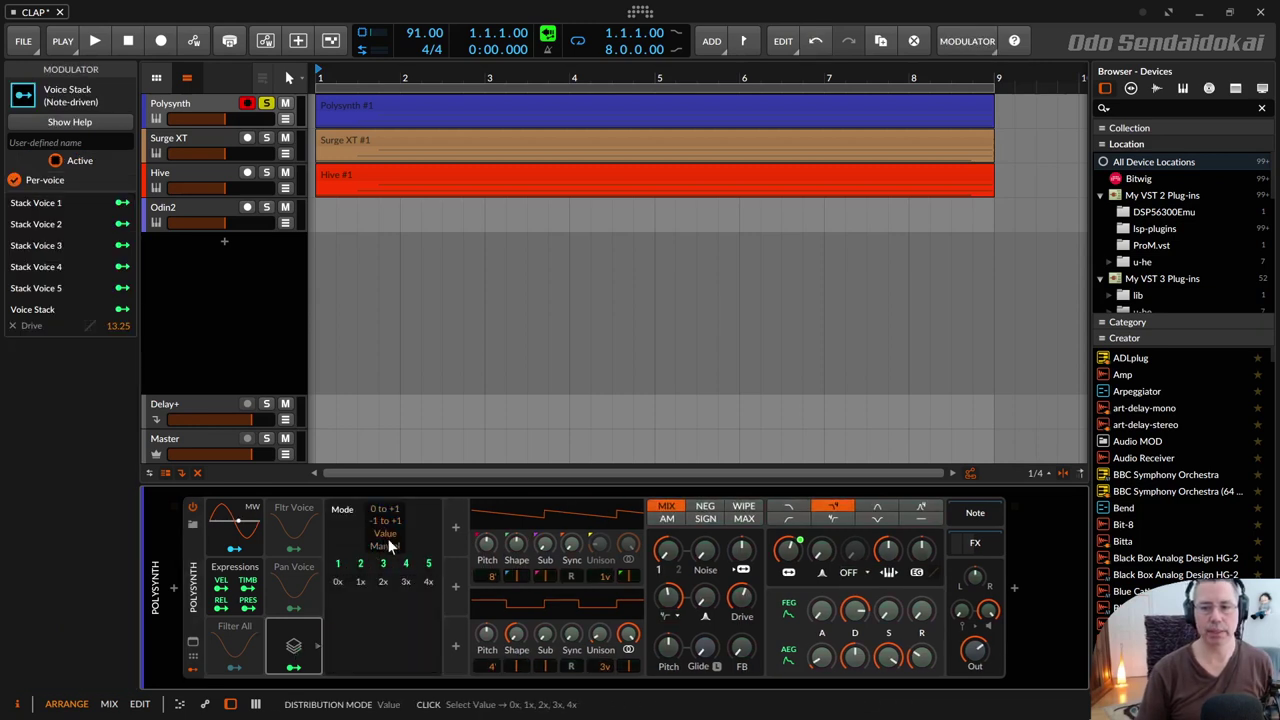
{"action": "left_click", "coordinate": [389, 522]}
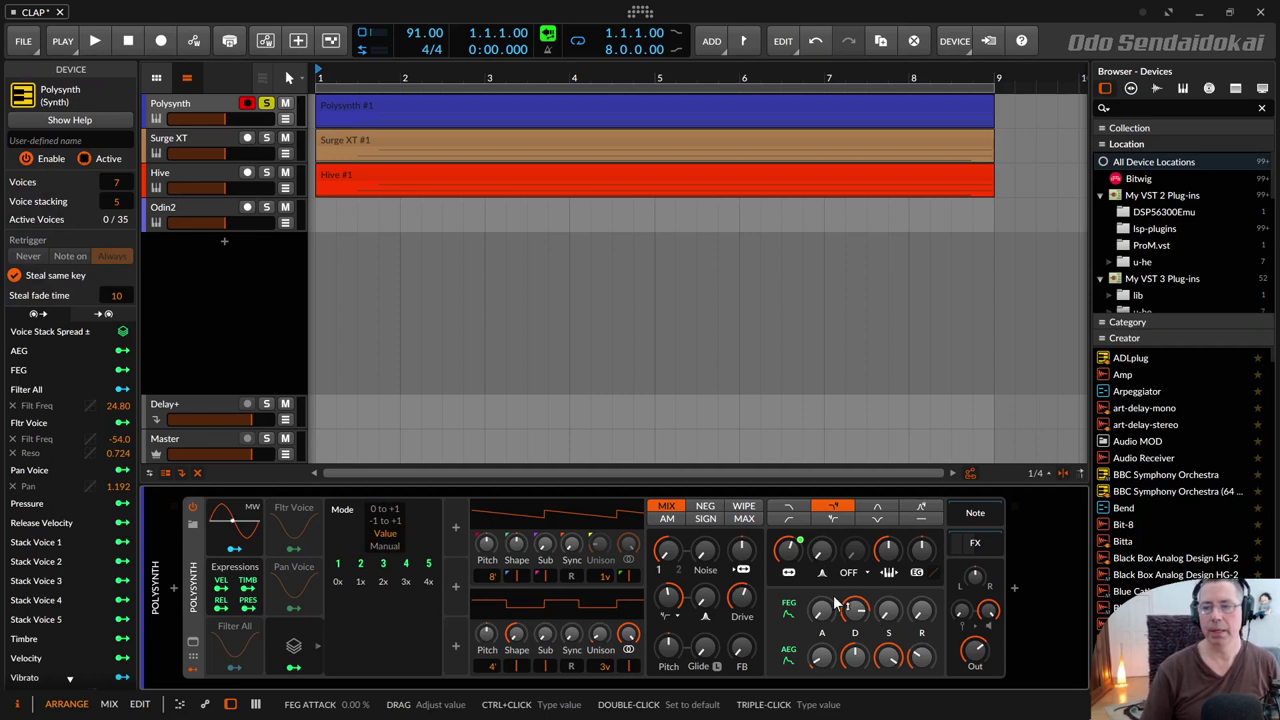
{"action": "left_click", "coordinate": [385, 521]}
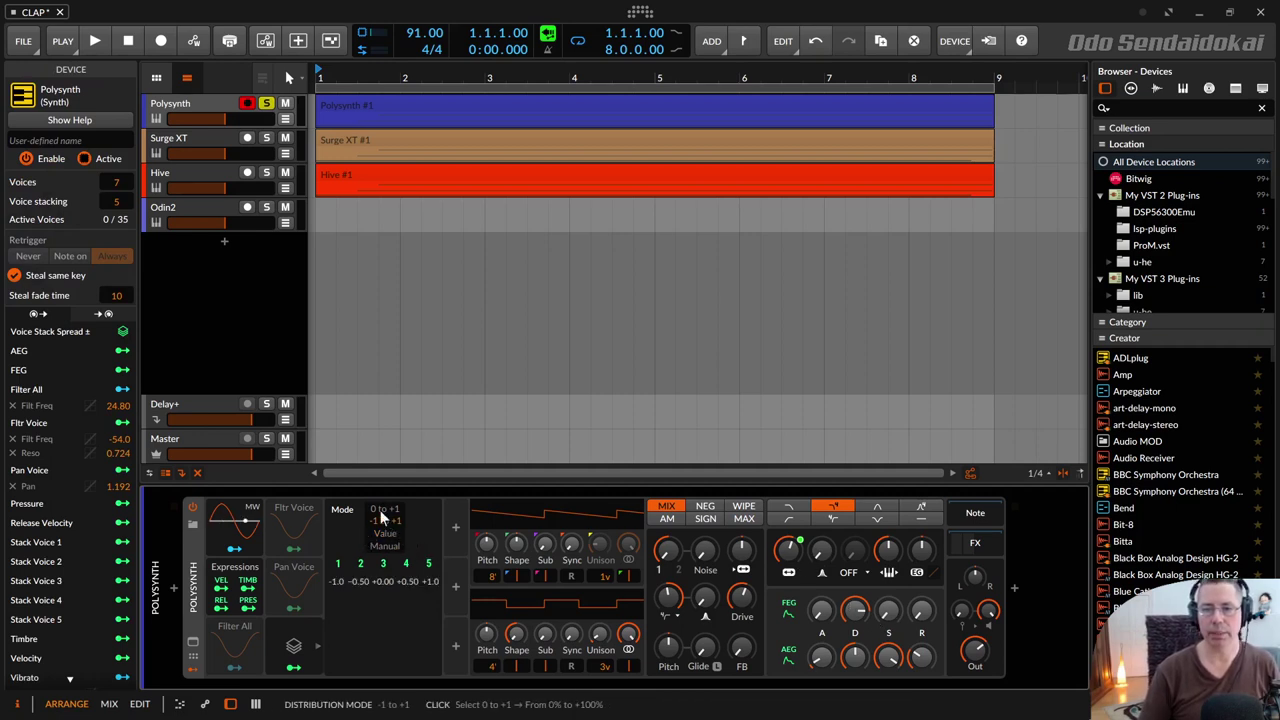
{"action": "left_click", "coordinate": [385, 533]}
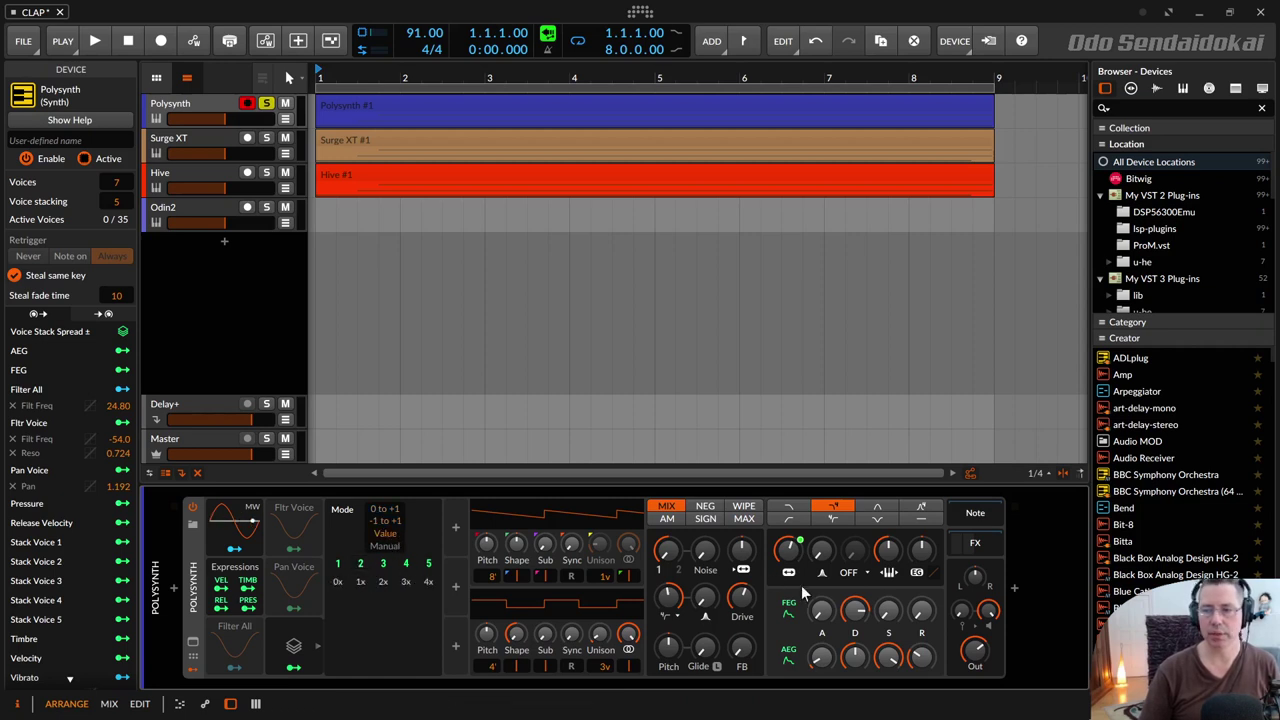
Set the Voice Stack modulator's distribution mode back to Manual and hide its details
{"action": "left_click", "coordinate": [385, 546]}
{"action": "mouse_move", "coordinate": [360, 612]}
{"action": "left_mouse_down"}
{"action": "mouse_move", "coordinate": [360, 578]}
{"action": "mouse_move", "coordinate": [360, 665]}
{"action": "mouse_move", "coordinate": [362, 597]}
{"action": "left_mouse_up"}
{"action": "left_click", "coordinate": [287, 637]}
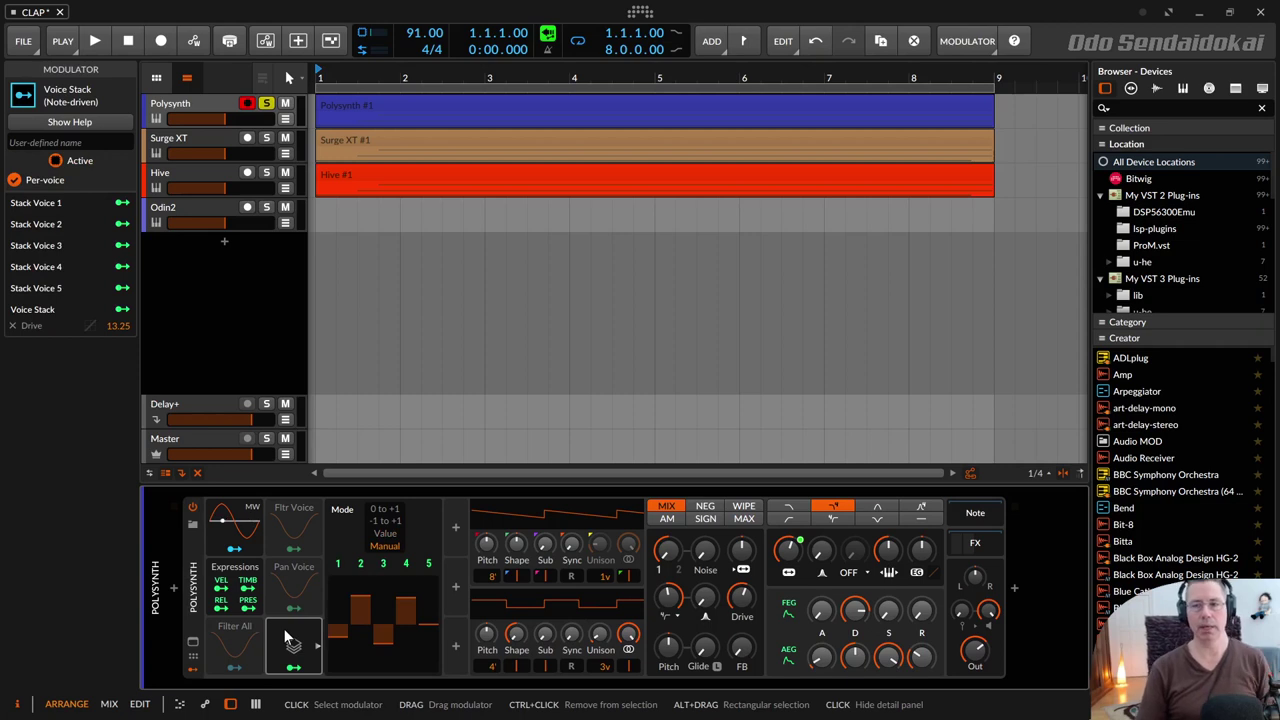
{"action": "left_click", "coordinate": [287, 637]}
Browse the Note FX devices and presets that can be inserted before the Polysynth, leaving the device chain as it is
{"action": "left_click", "coordinate": [205, 110]}
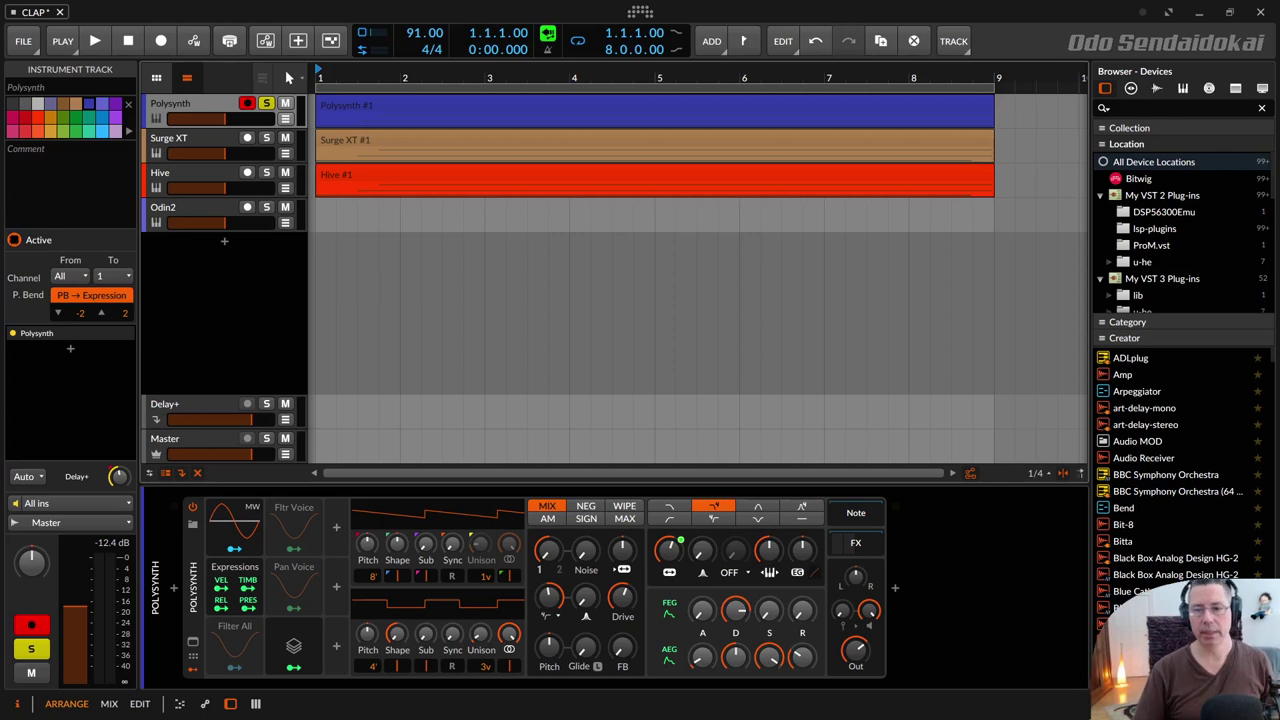
{"action": "left_click", "coordinate": [172, 588]}
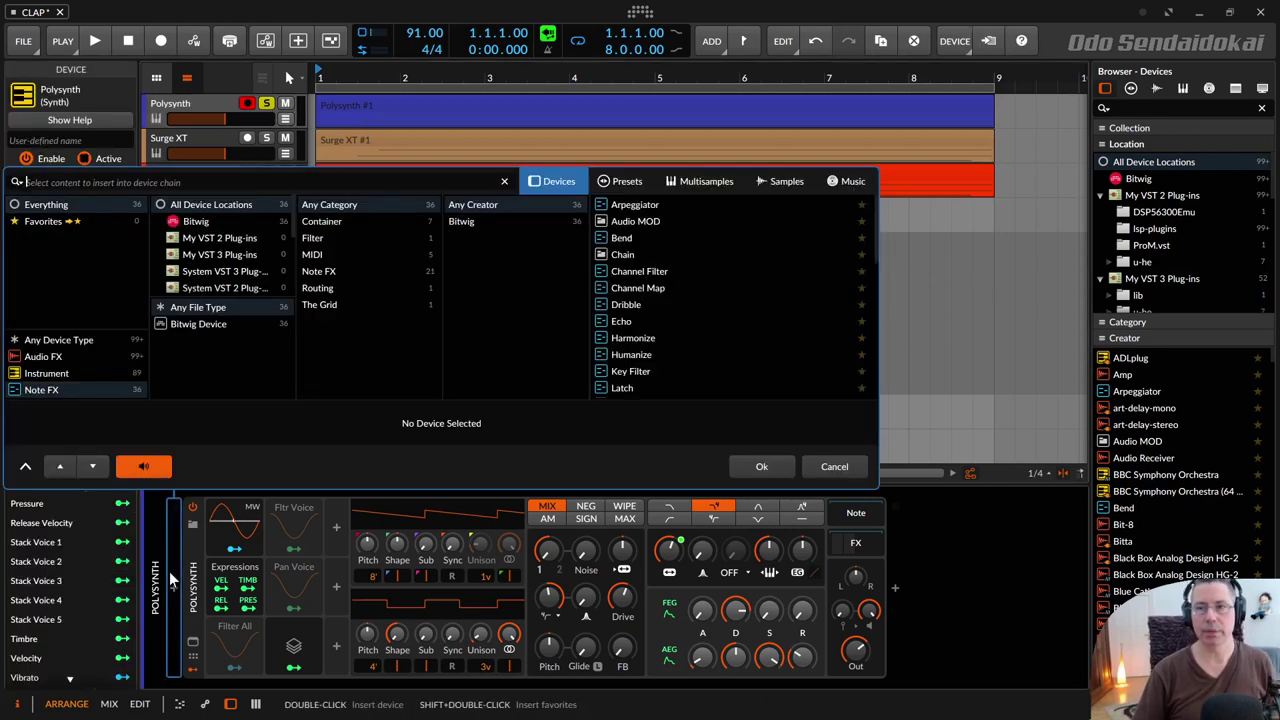
{"action": "left_click", "coordinate": [615, 185]}
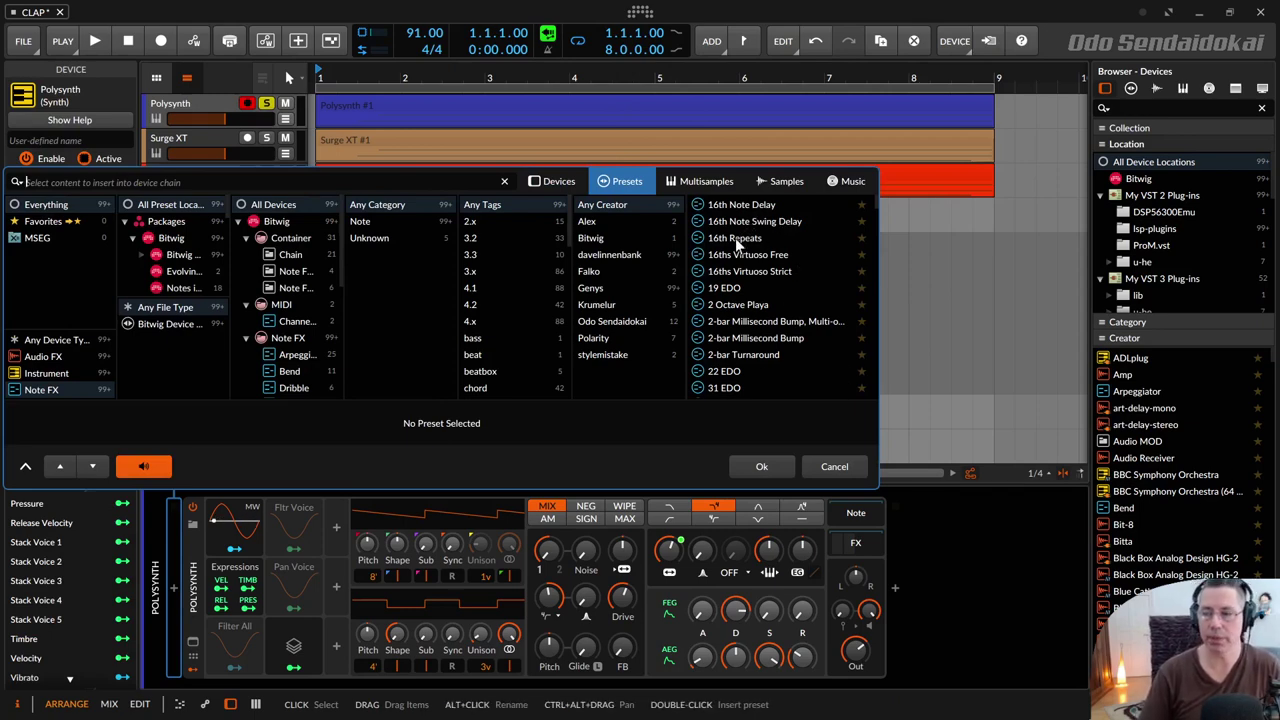
{"action": "left_click", "coordinate": [834, 466]}
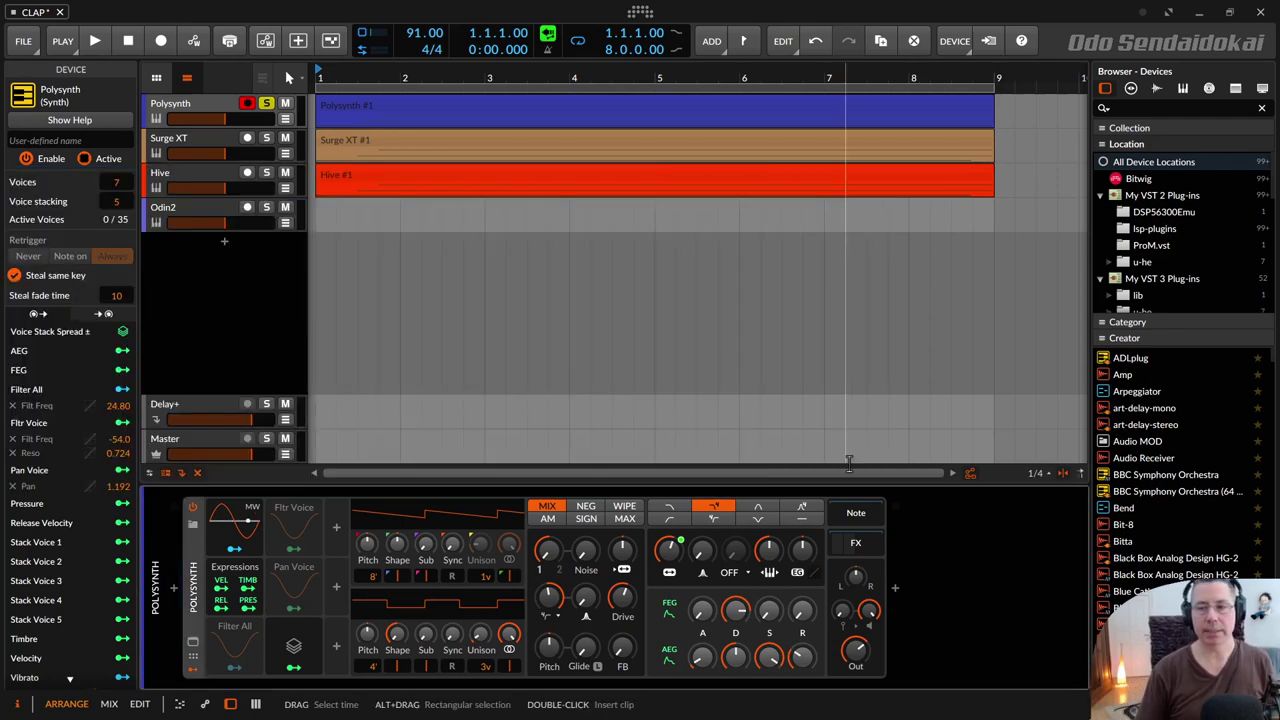
Open the Hive plug-in window from the Hive track and load the presets Classic Layers 1 - soft and Electro is Back
{"action": "left_click", "coordinate": [210, 174]}
{"action": "left_click", "coordinate": [193, 641]}
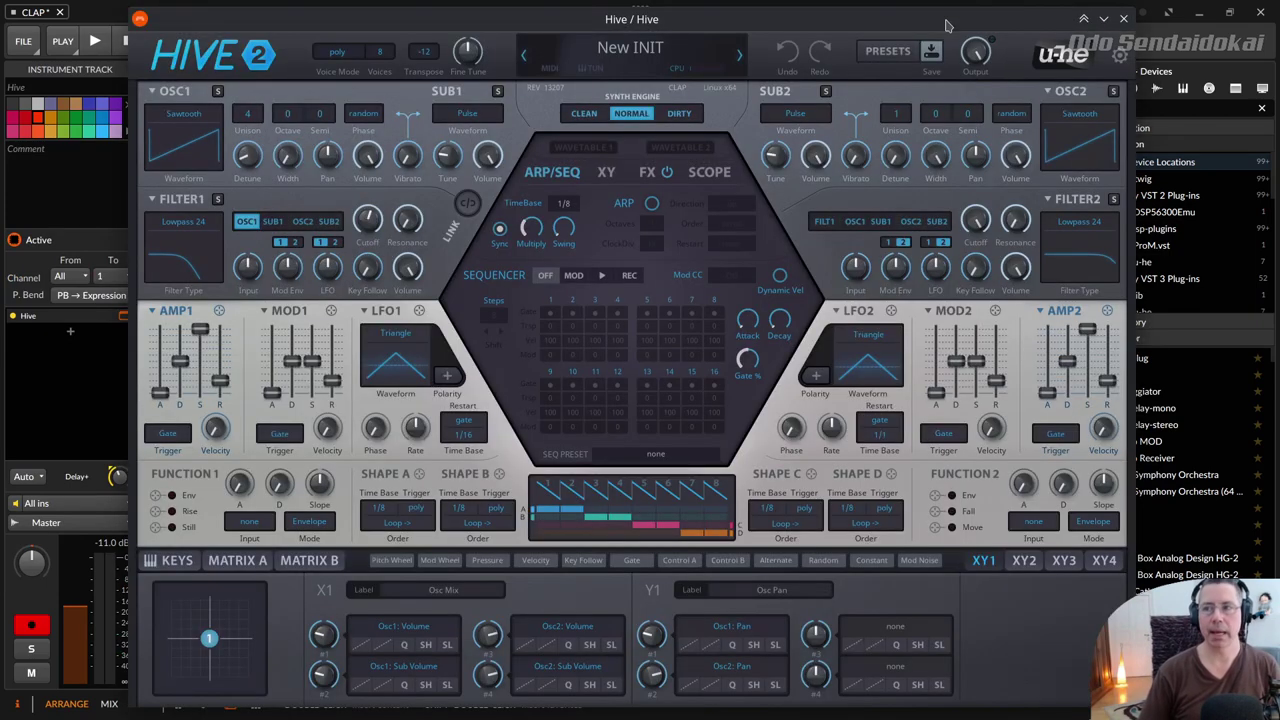
{"action": "left_click", "coordinate": [884, 56]}
{"action": "left_click", "coordinate": [476, 320]}
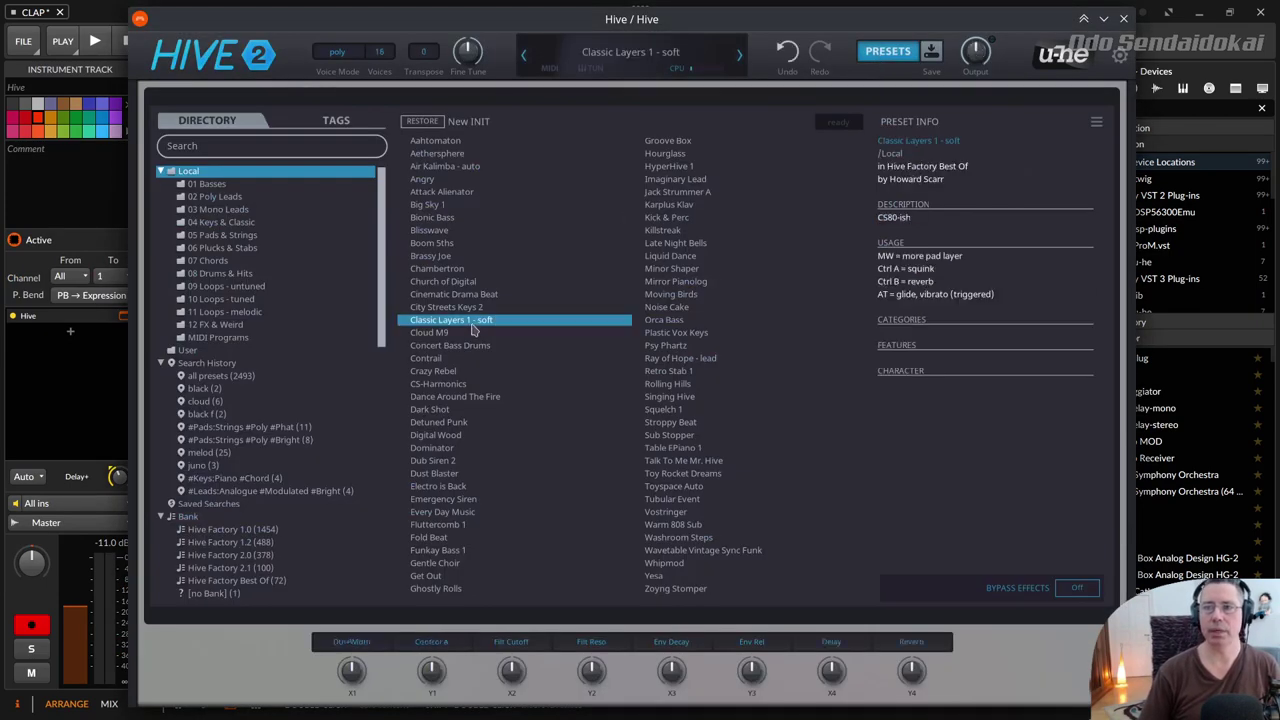
{"action": "left_click", "coordinate": [492, 437]}
{"action": "left_click", "coordinate": [455, 486]}
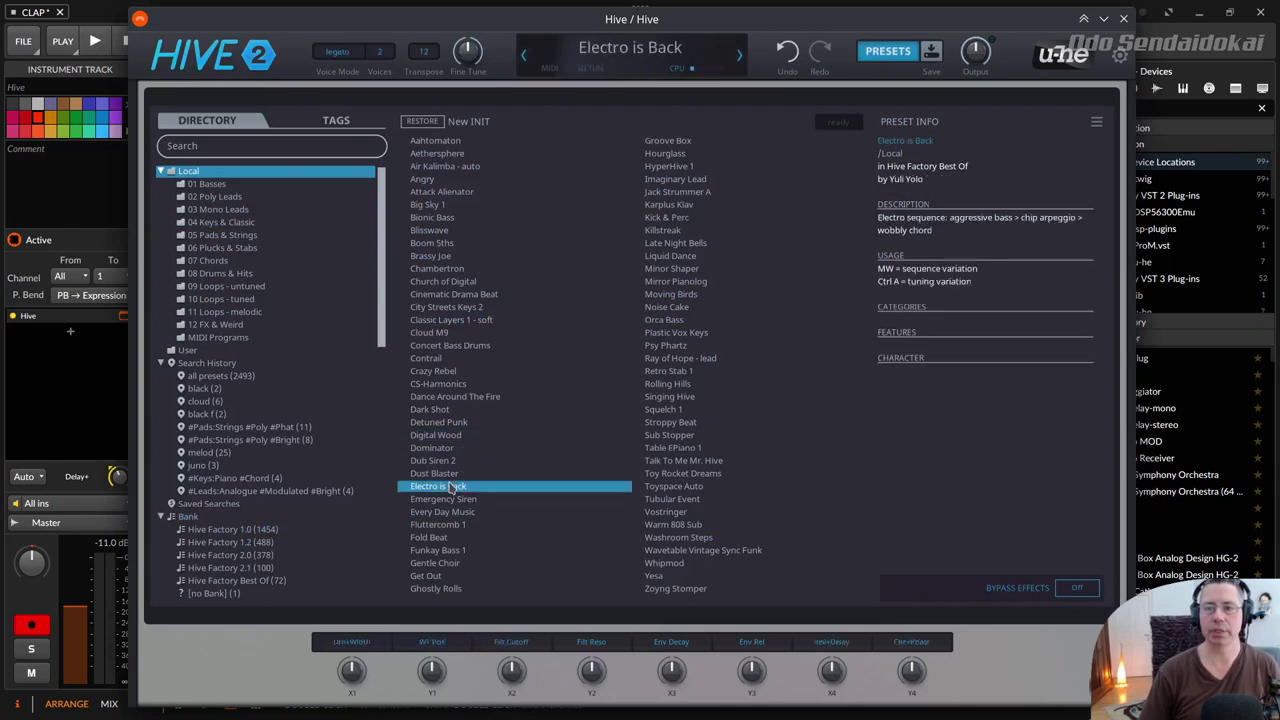
Undo the Hive preset changes back to New INIT and close the plug-in window
{"action": "left_click", "coordinate": [618, 64]}
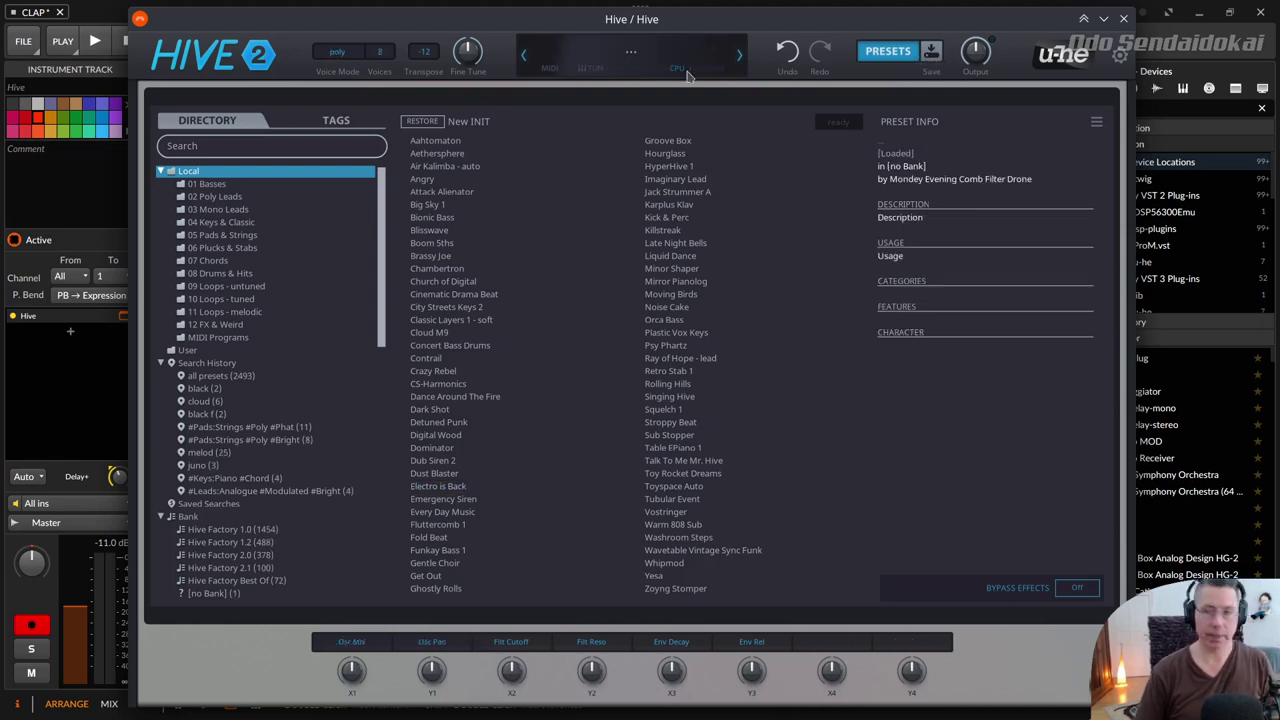
{"action": "key", "text": "ctrl+z"}
{"action": "key", "text": "ctrl+z"}
{"action": "key", "text": "ctrl+z"}
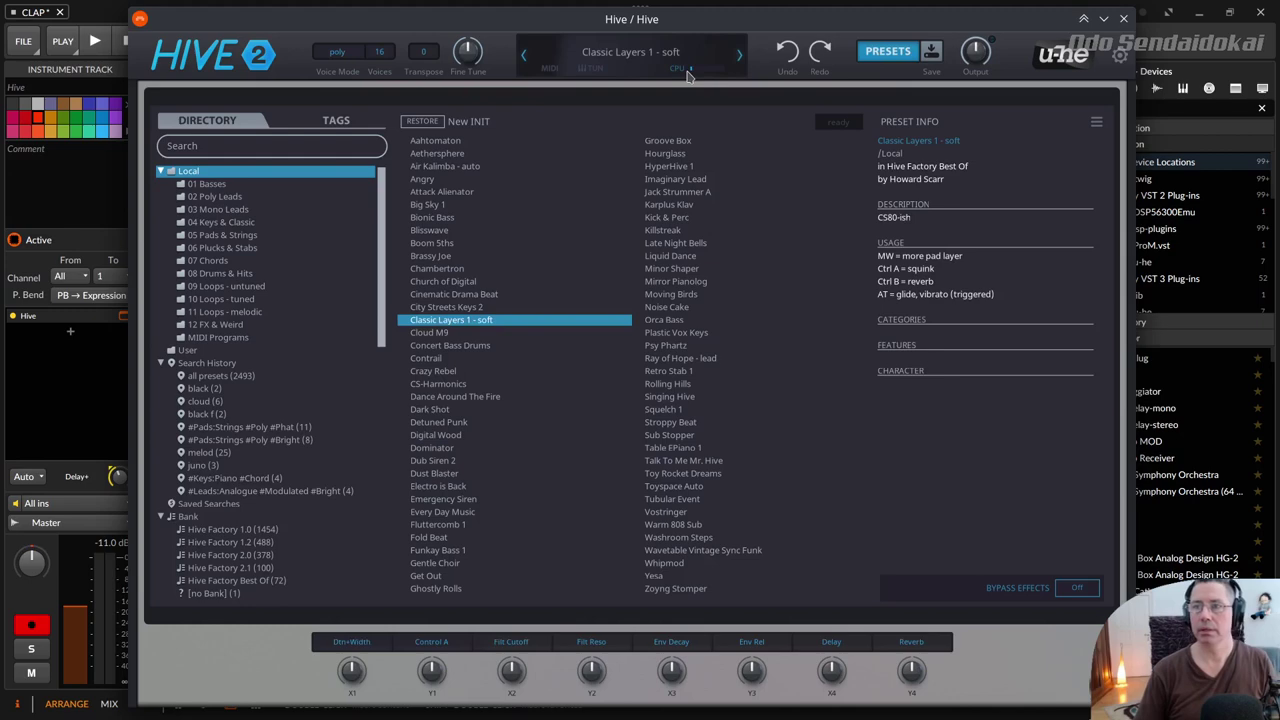
{"action": "key", "text": "ctrl+z"}
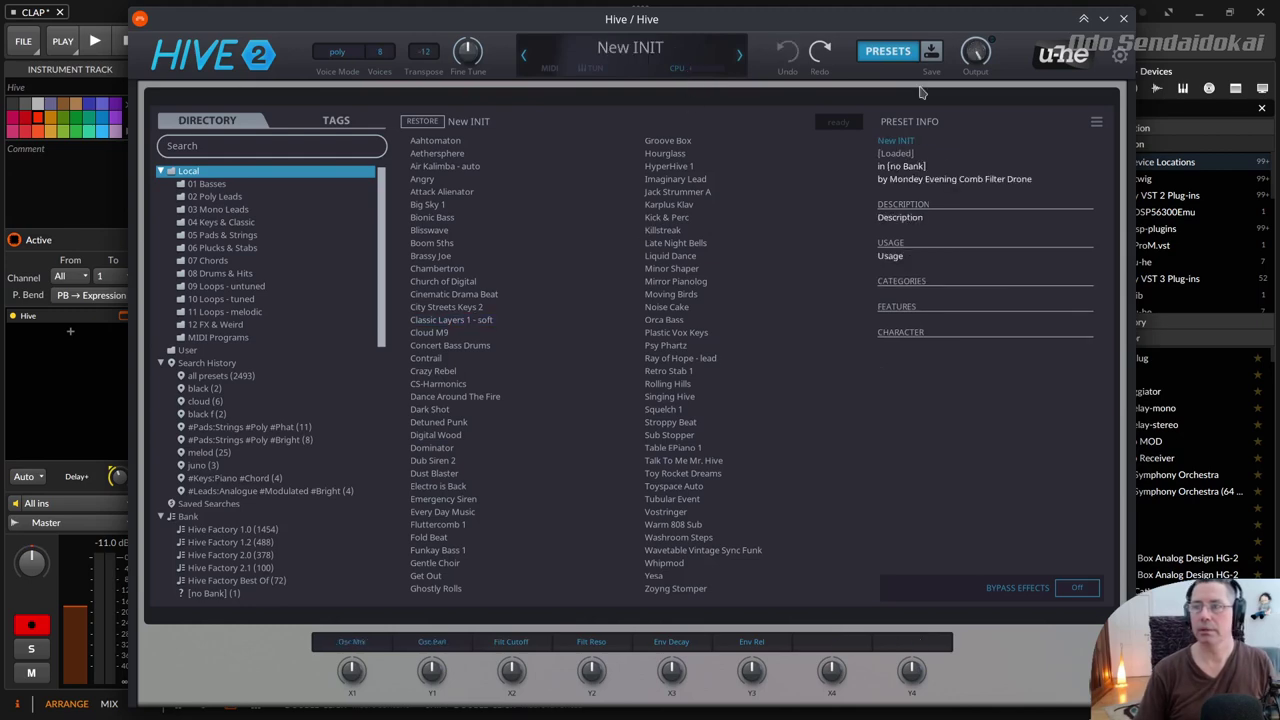
{"action": "left_click", "coordinate": [900, 50]}
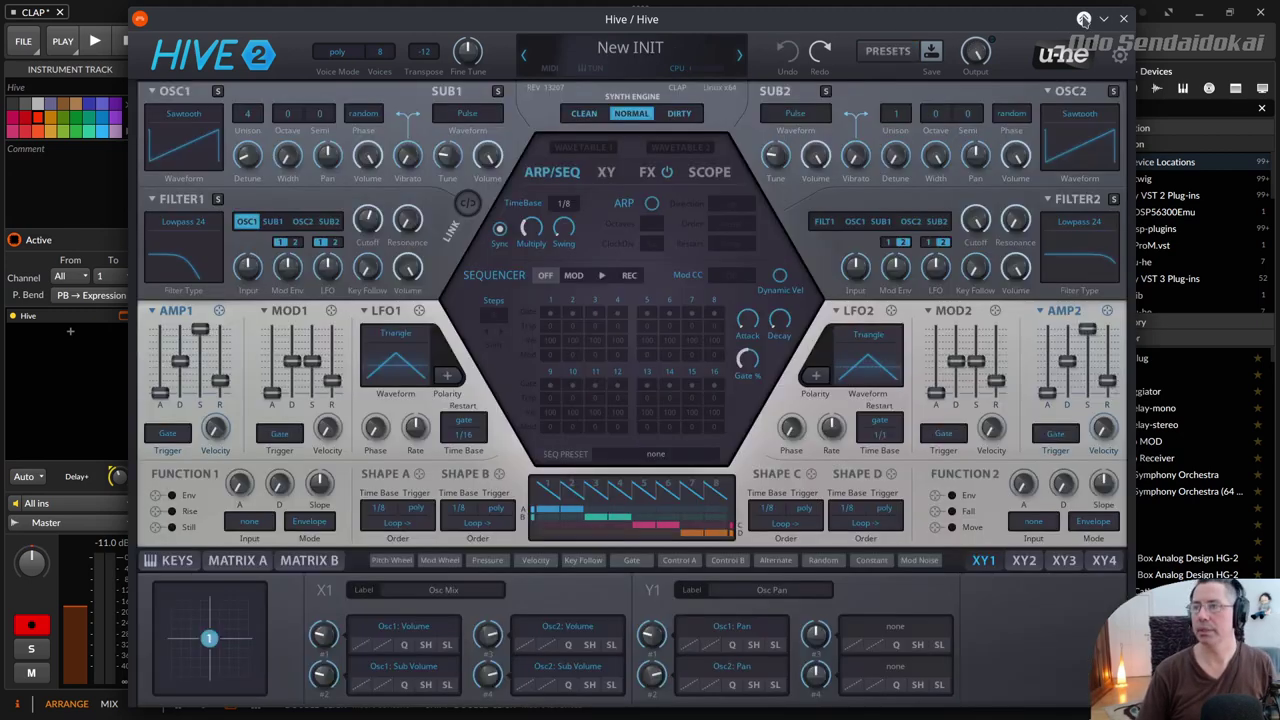
{"action": "left_click", "coordinate": [1123, 19]}
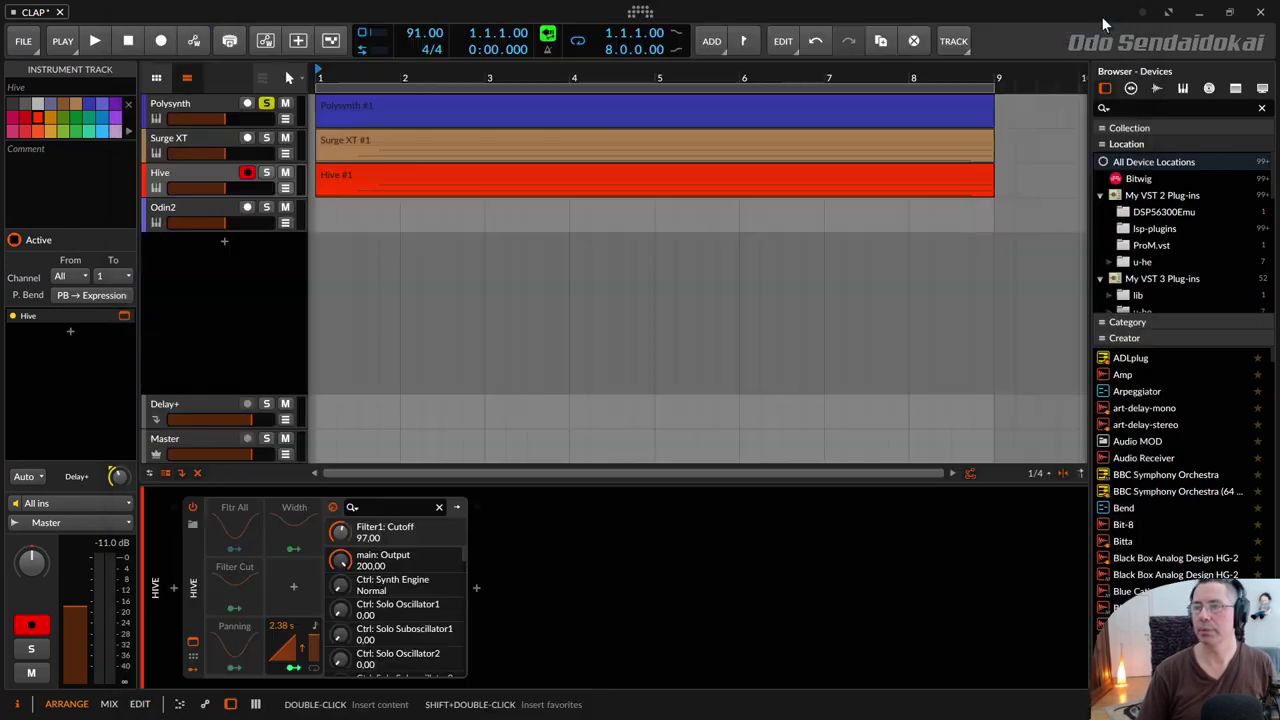
Inspect the Polysynth device's voice settings and open the Polysynth #1 clip in the note editor
{"action": "left_click", "coordinate": [200, 107]}
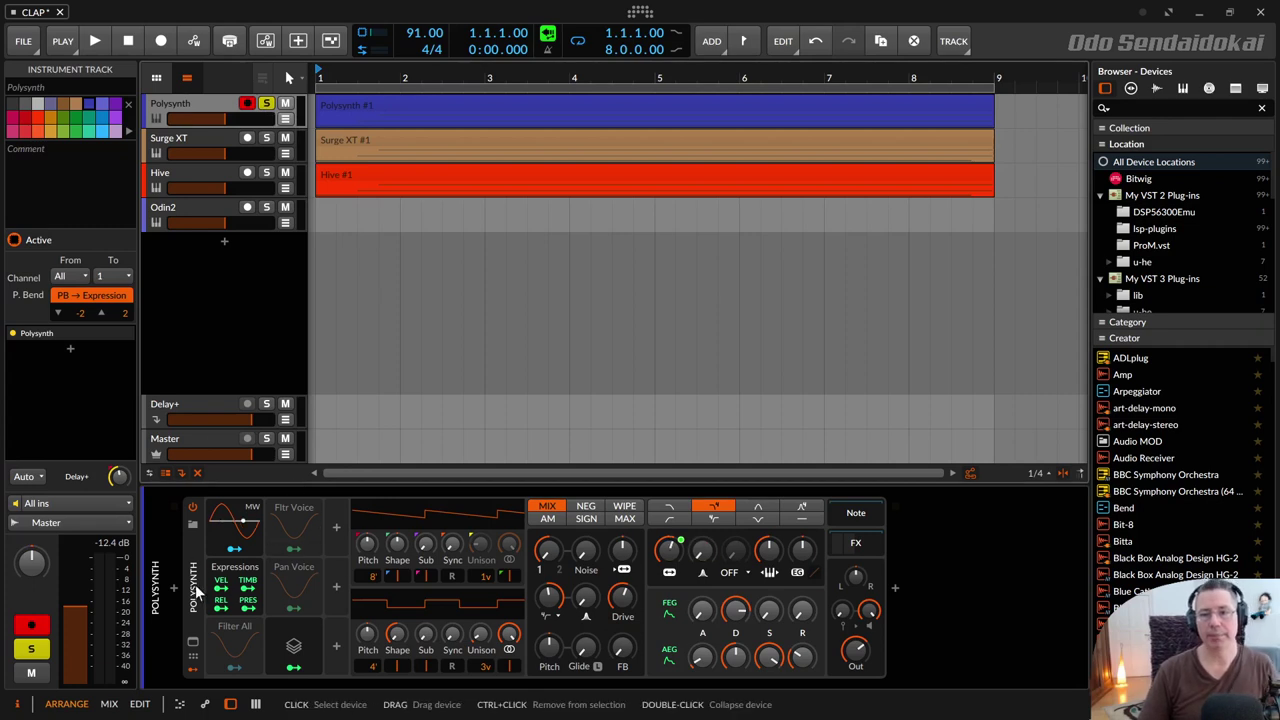
{"action": "left_click", "coordinate": [197, 592]}
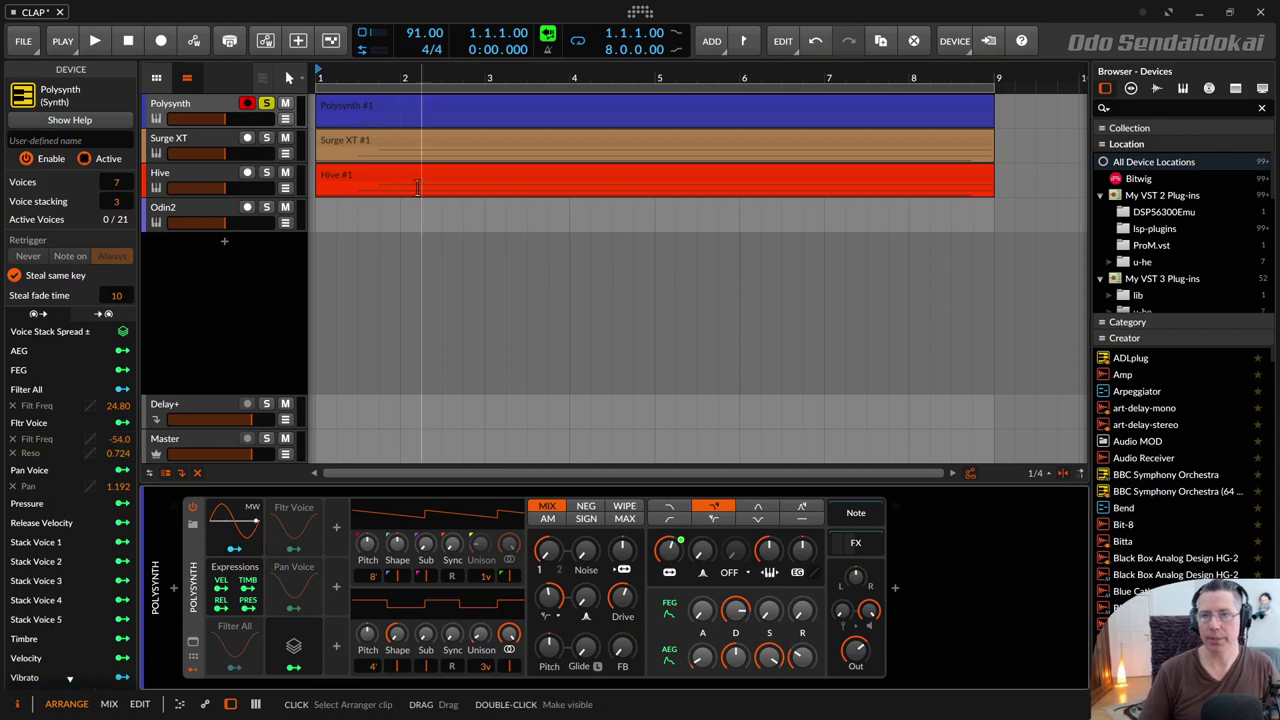
{"action": "left_click", "coordinate": [405, 112]}
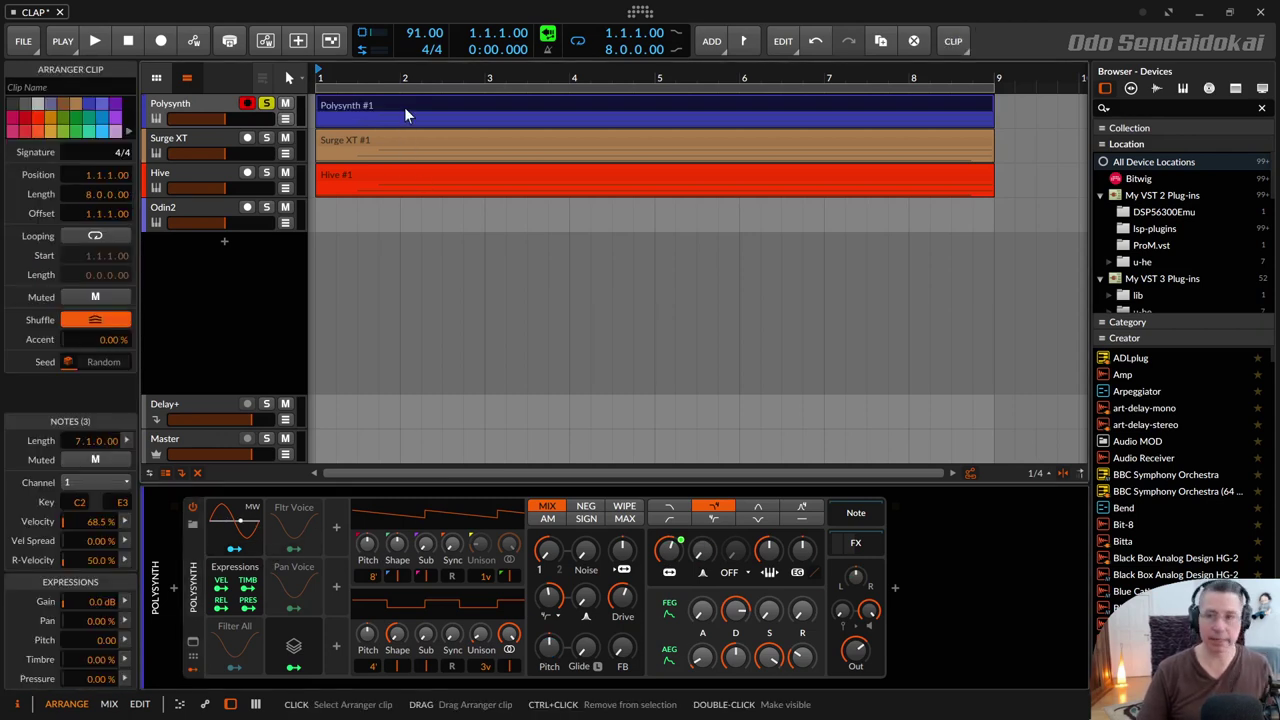
{"action": "double_click", "coordinate": [404, 107]}
Play the Polysynth clip while sweeping the synth's filter frequency, ending at 1.30 kHz, and stop playback
{"action": "key", "text": "space"}
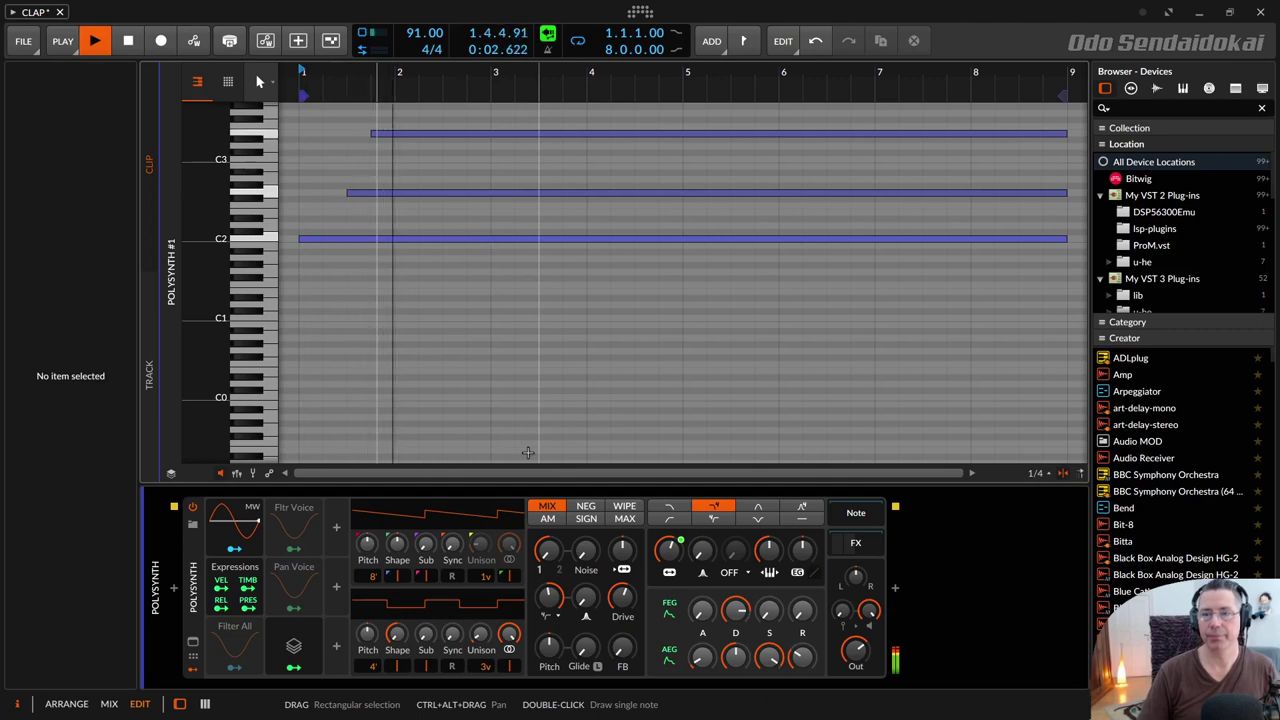
{"action": "mouse_move", "coordinate": [667, 550]}
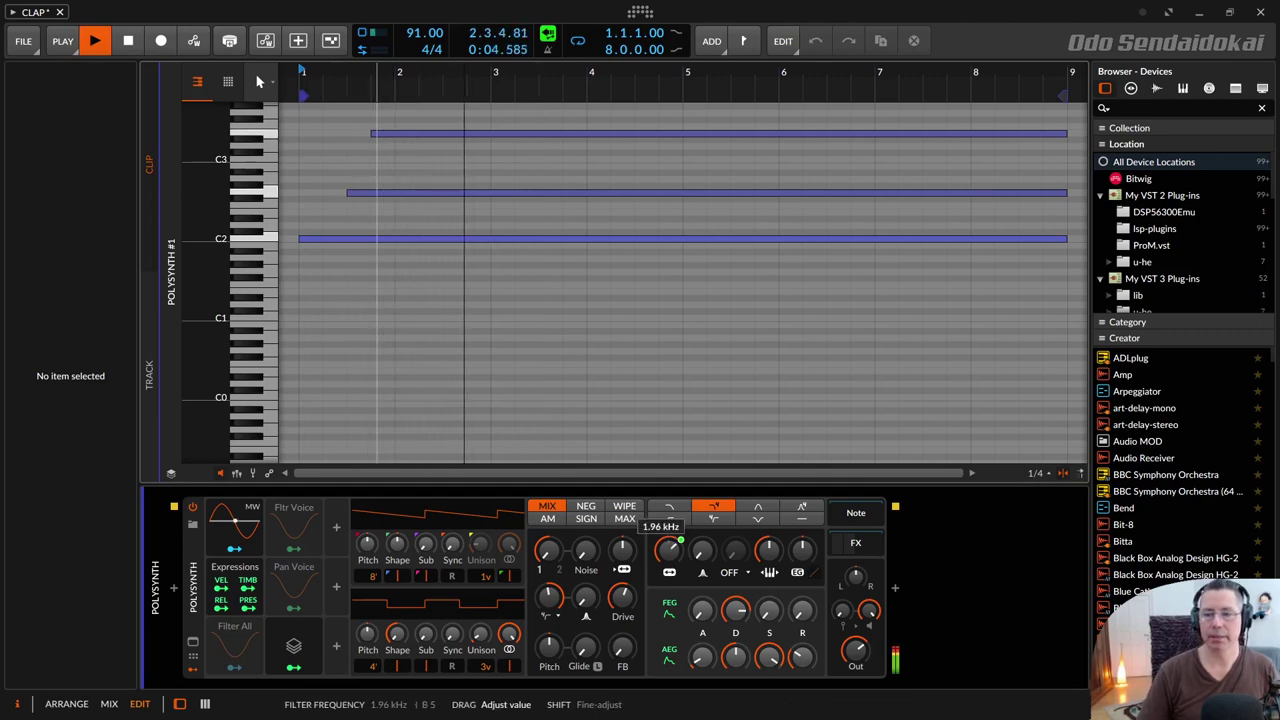
{"action": "left_click_drag", "start_coordinate": [667, 550], "coordinate": [667, 460]}
{"action": "key", "text": "space"}
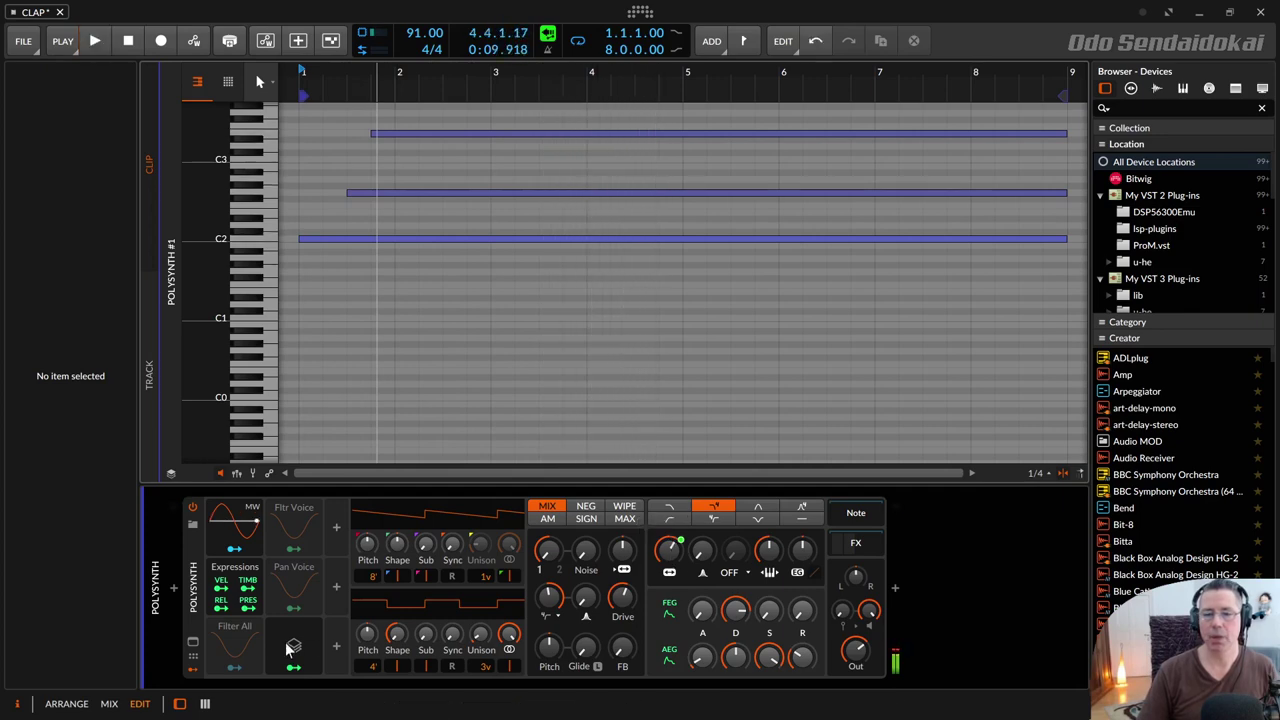
Activate the Filter All LFO modulator and play the clip to hear its filter modulation
{"action": "right_click", "coordinate": [216, 650]}
{"action": "left_click", "coordinate": [236, 651]}
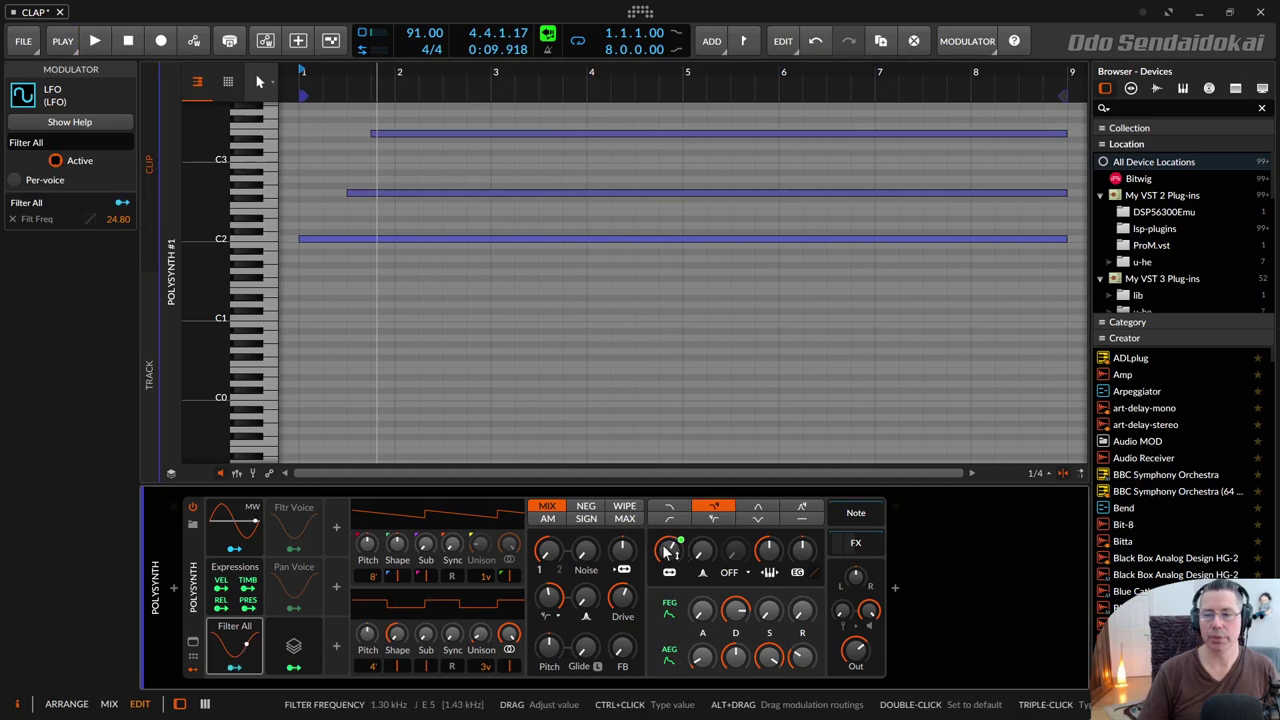
{"action": "key", "text": "space"}
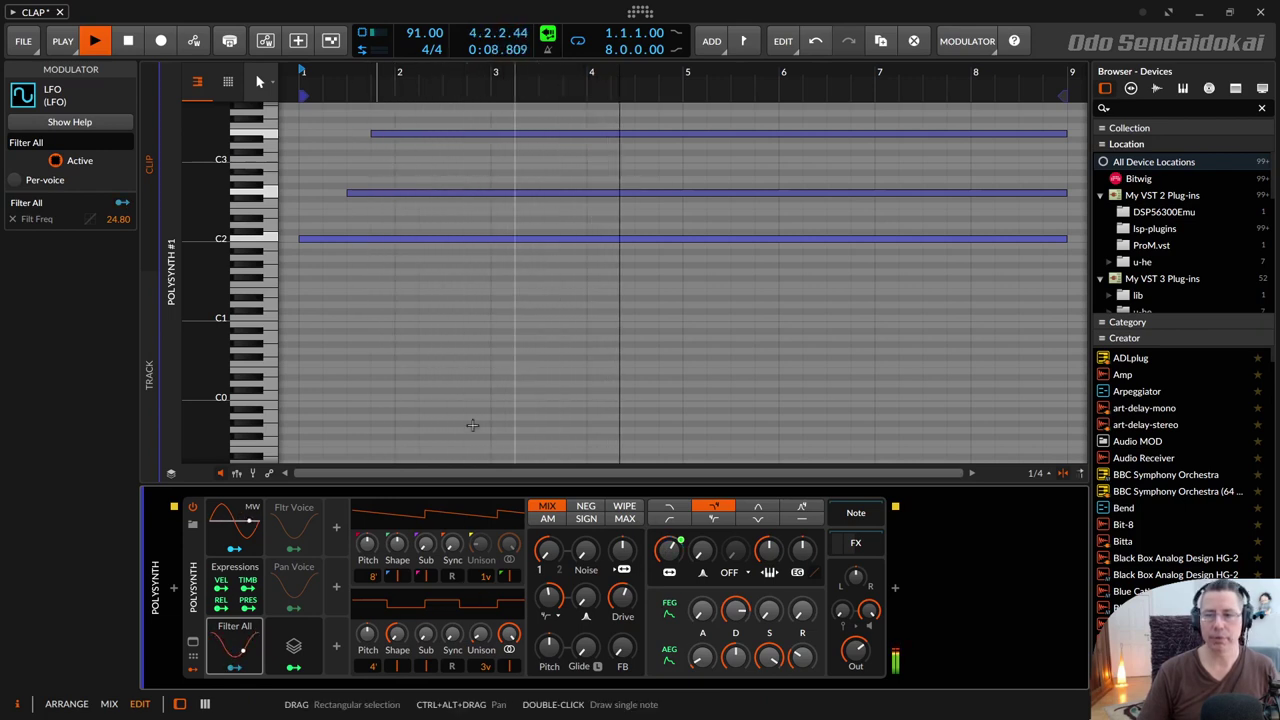
{"action": "key", "text": "space"}
Deactivate the Filter All LFO and activate the per-voice Fltr Voice LFO modulator
{"action": "right_click", "coordinate": [240, 645]}
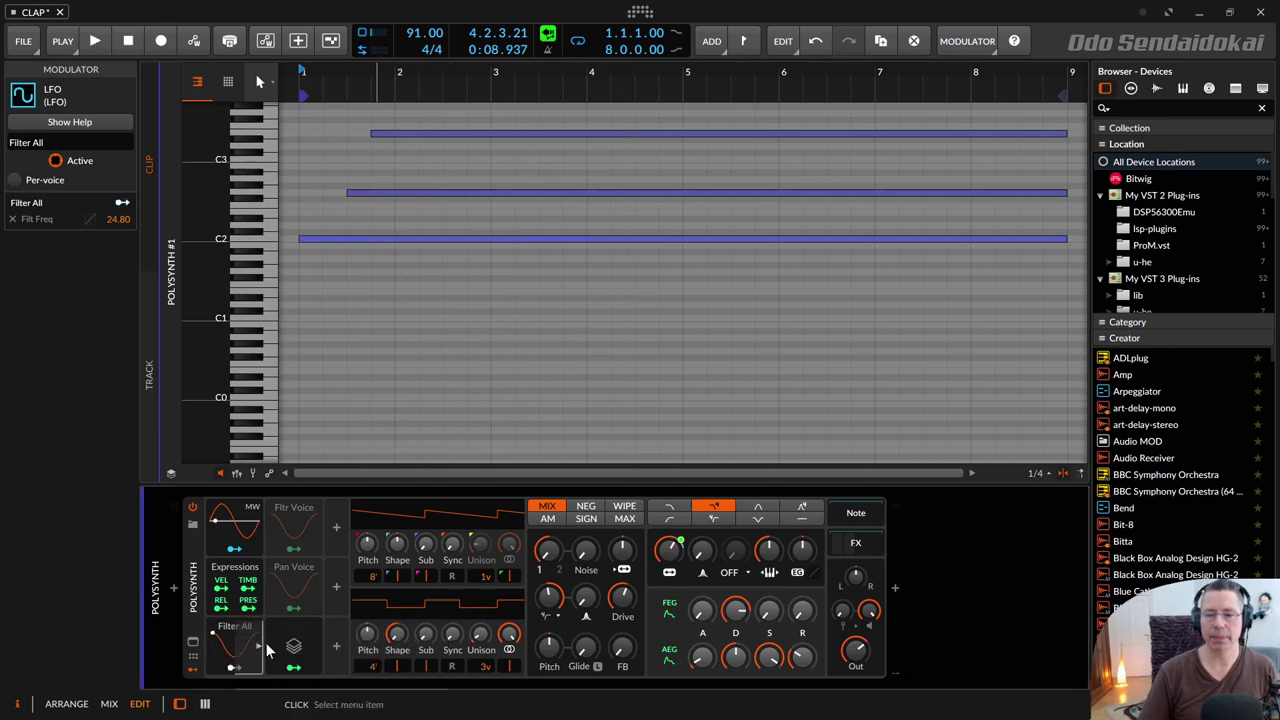
{"action": "left_click", "coordinate": [298, 528]}
{"action": "right_click", "coordinate": [303, 530]}
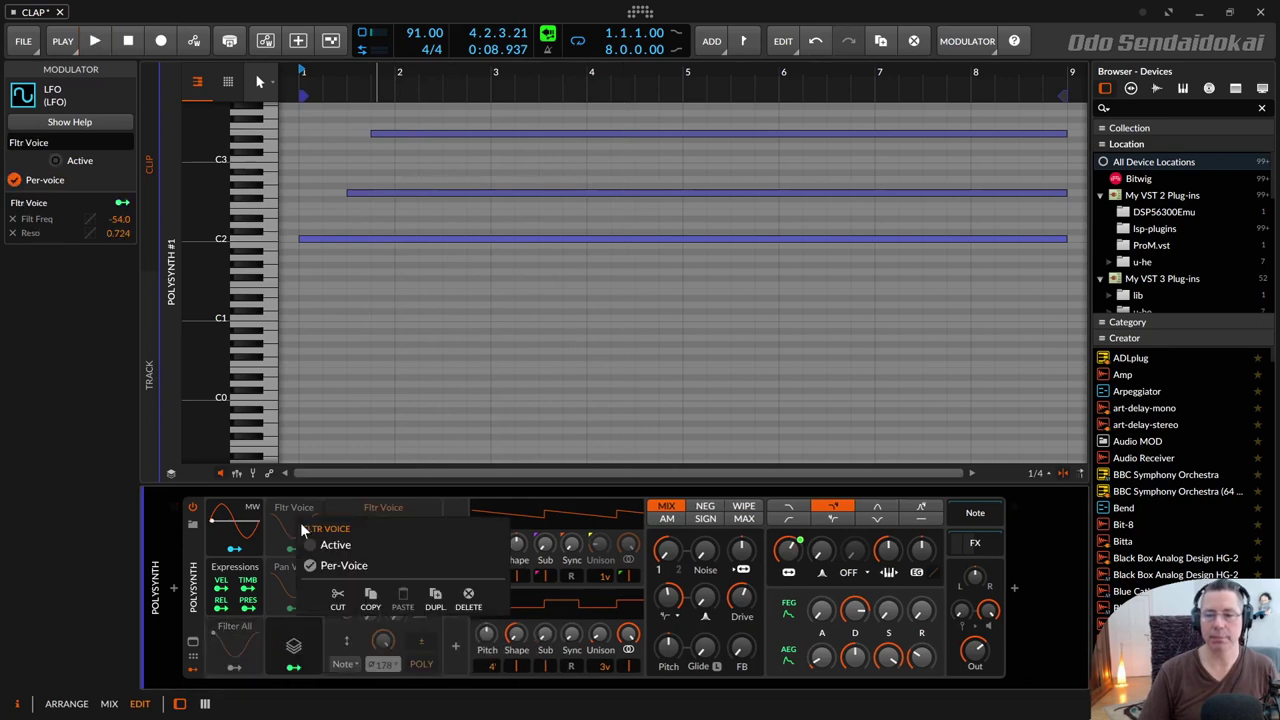
{"action": "key", "text": "Escape"}
{"action": "left_click", "coordinate": [295, 530]}
{"action": "left_click", "coordinate": [289, 513]}
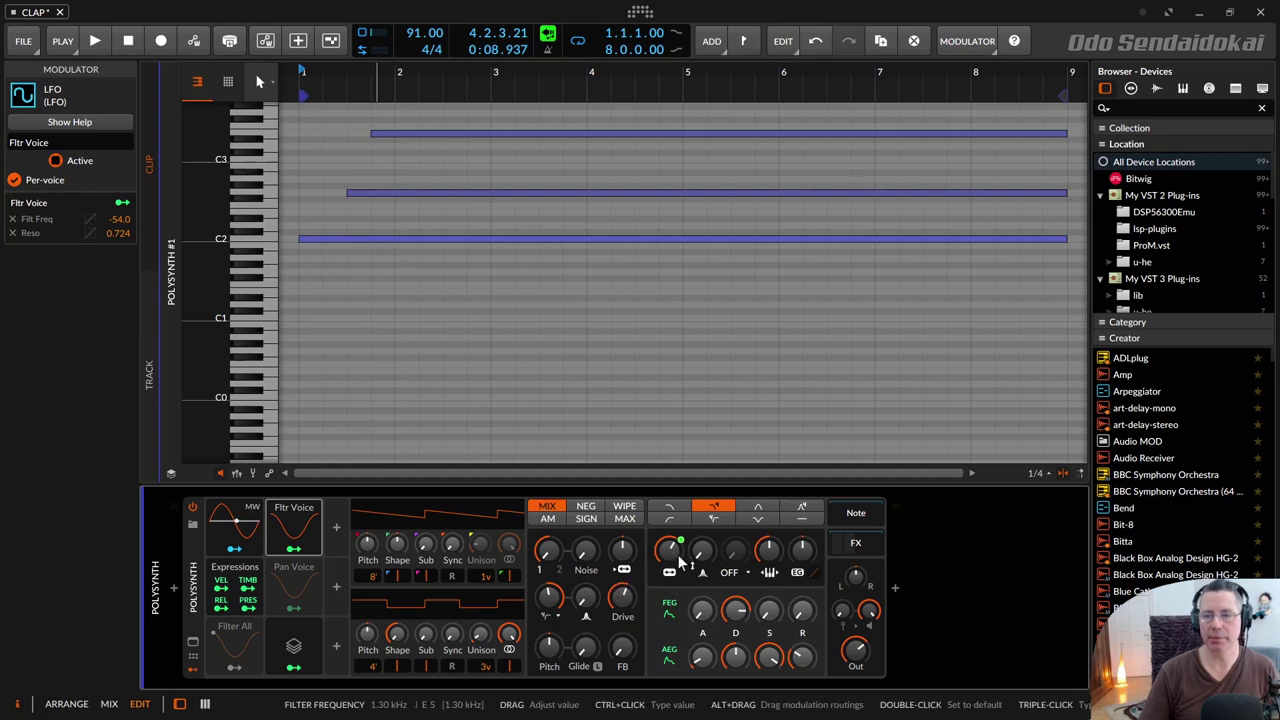
Show the Fltr Voice LFO's settings and play the clip to hear each voice's filter modulation
{"action": "left_click", "coordinate": [296, 537]}
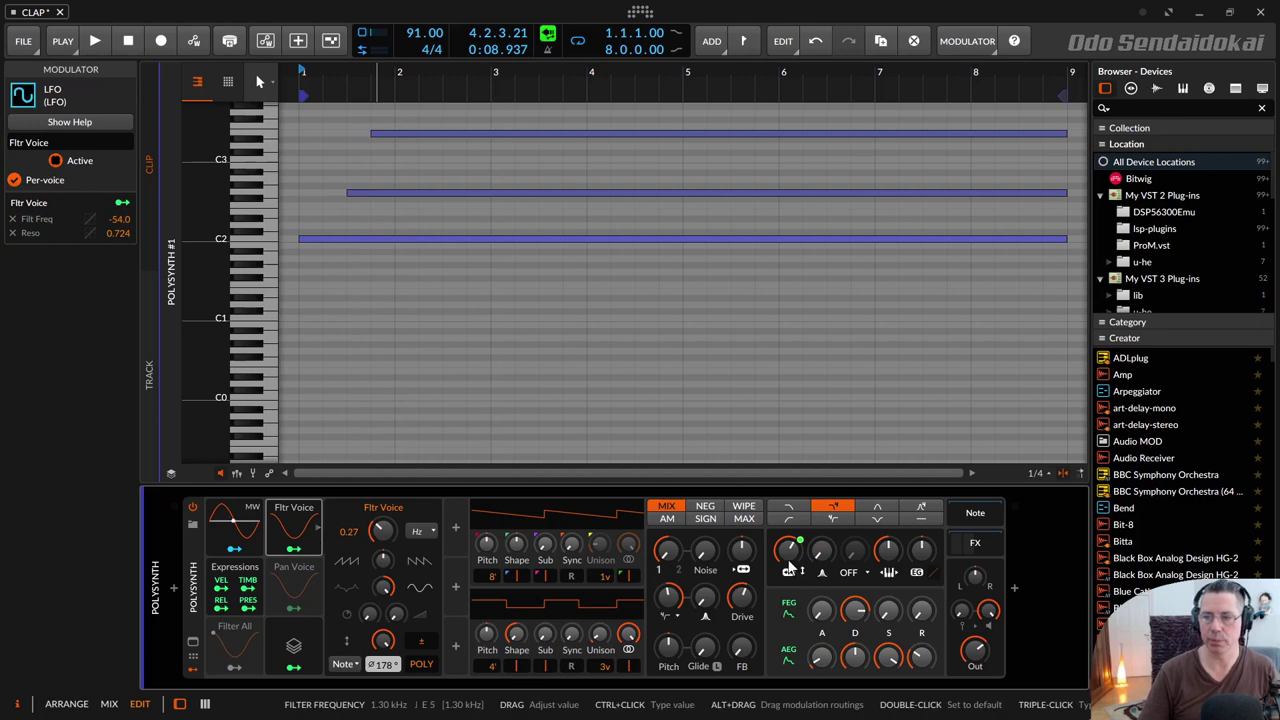
{"action": "key", "text": "space"}
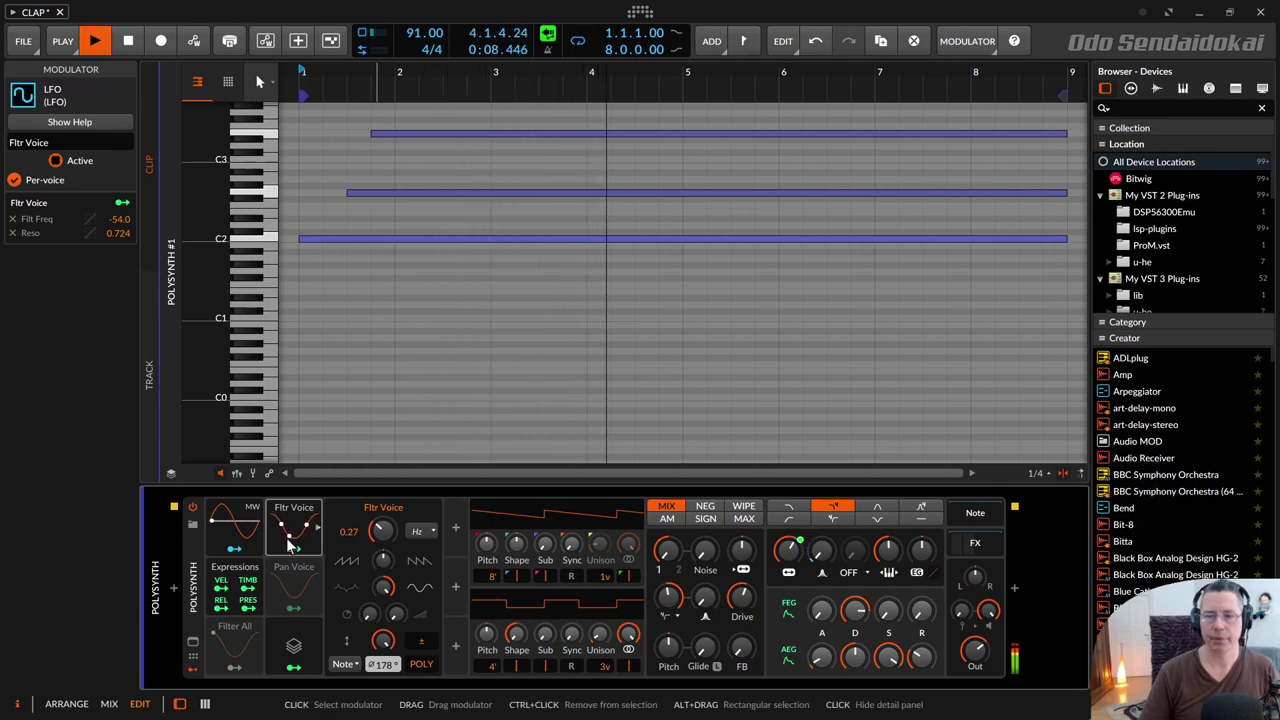
{"action": "key", "text": "space"}
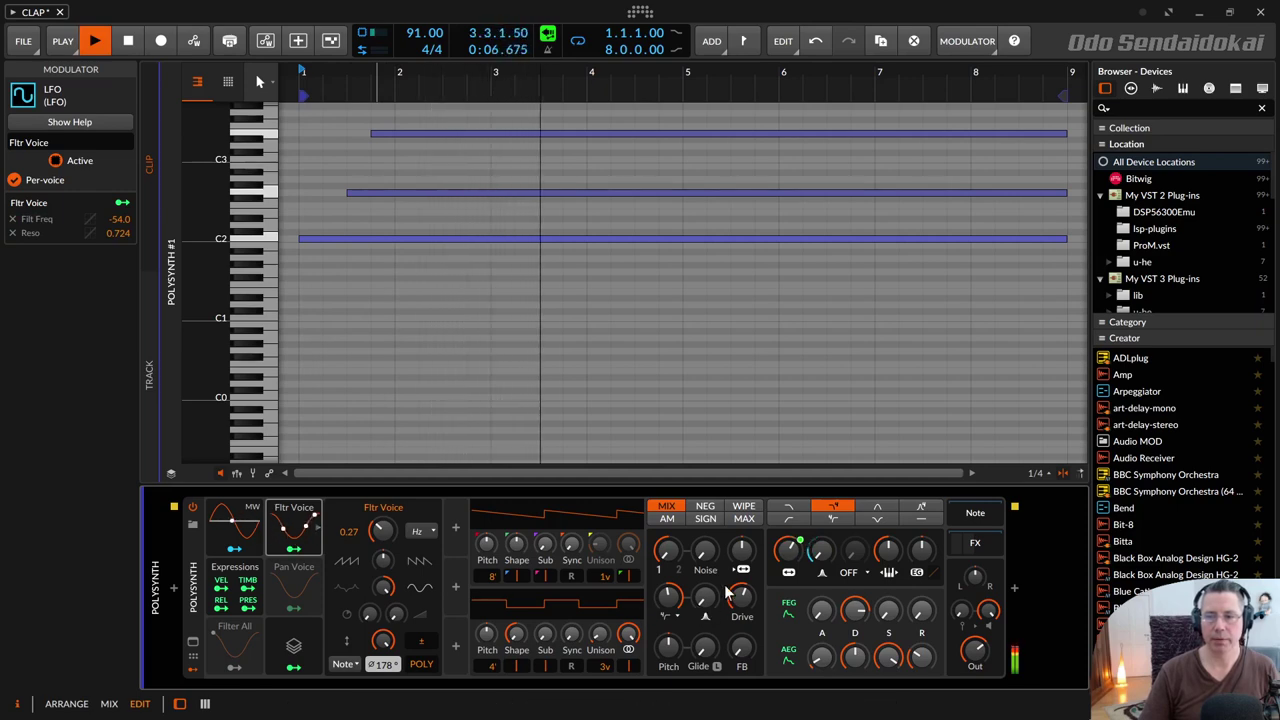
{"action": "key", "text": "space"}
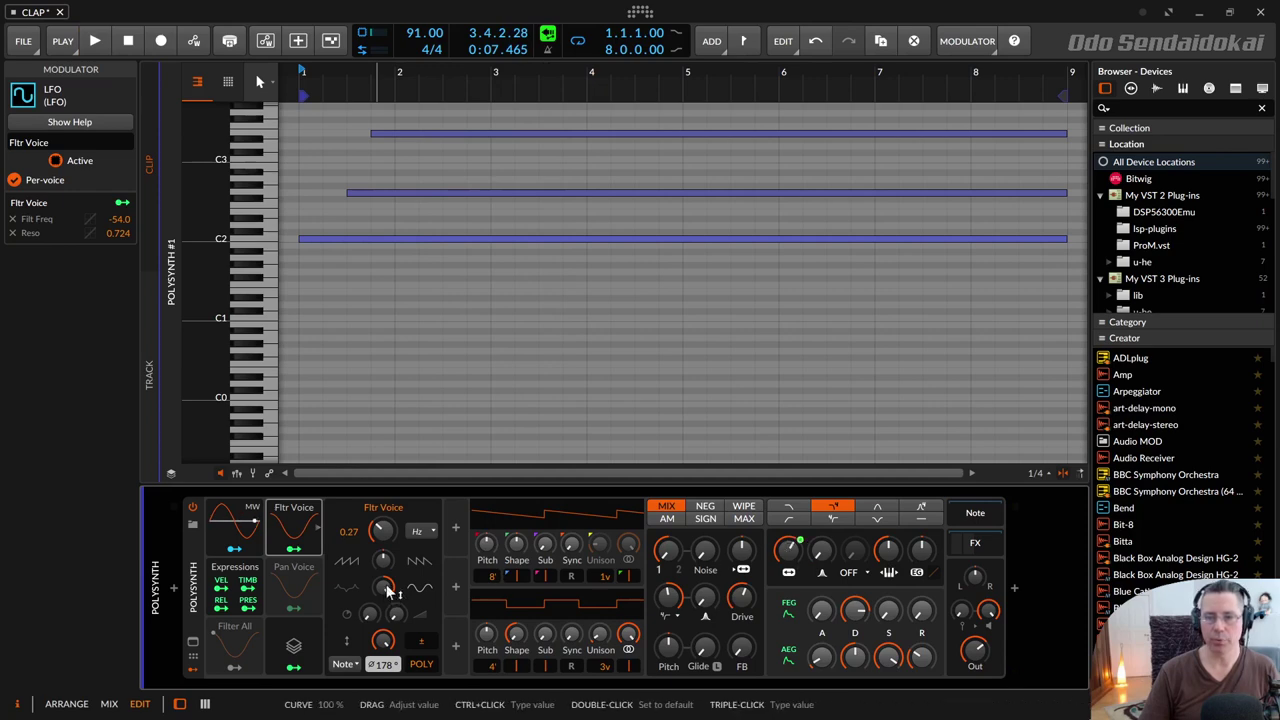
Activate the per-voice Pan Voice LFO modulator on the Polysynth
{"action": "right_click", "coordinate": [297, 590]}
{"action": "left_click", "coordinate": [330, 616]}
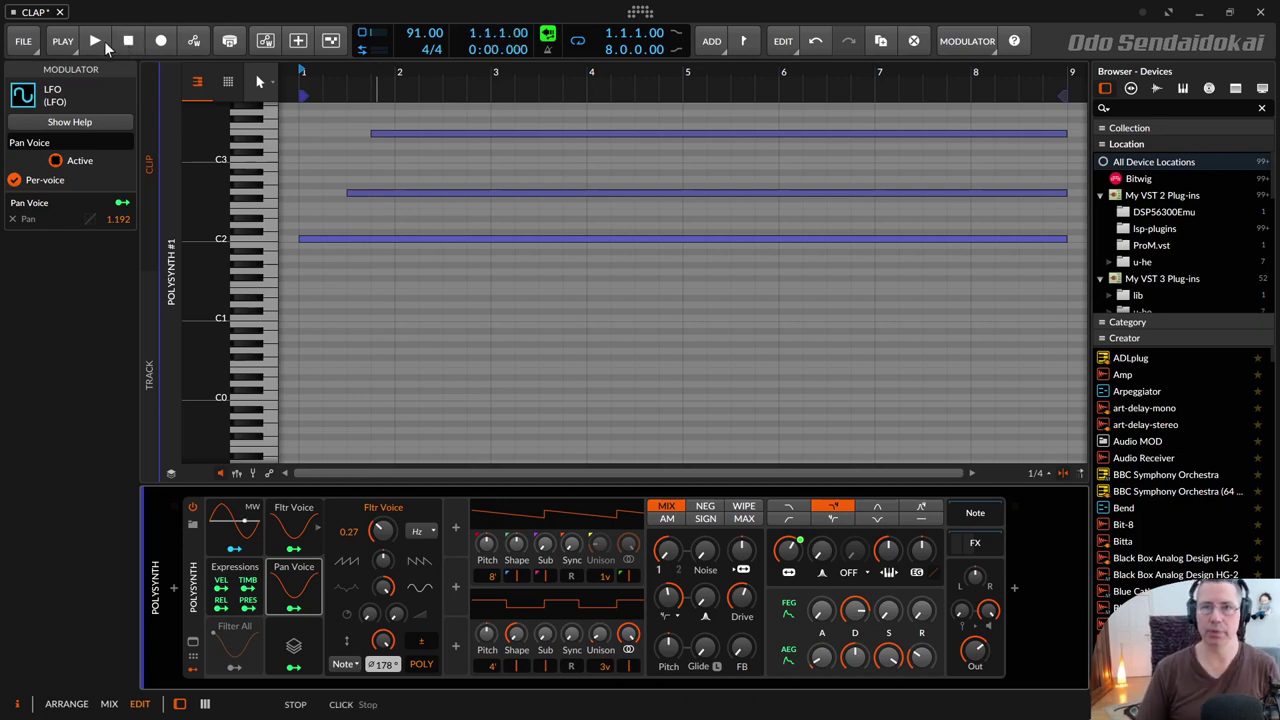
Play the clip with per-voice panning and sweep the Polysynth's filter frequency by hand across its range, stopping playback at the end
{"action": "left_click", "coordinate": [99, 43]}
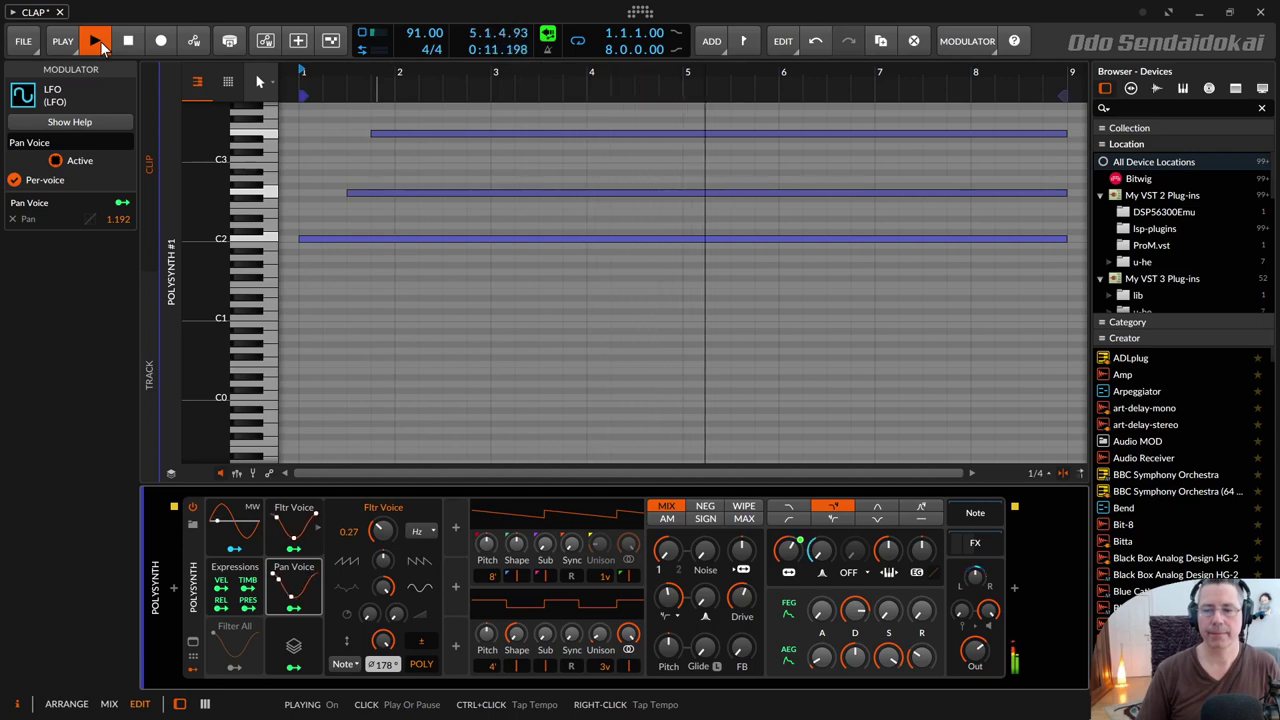
{"action": "mouse_move", "coordinate": [787, 548]}
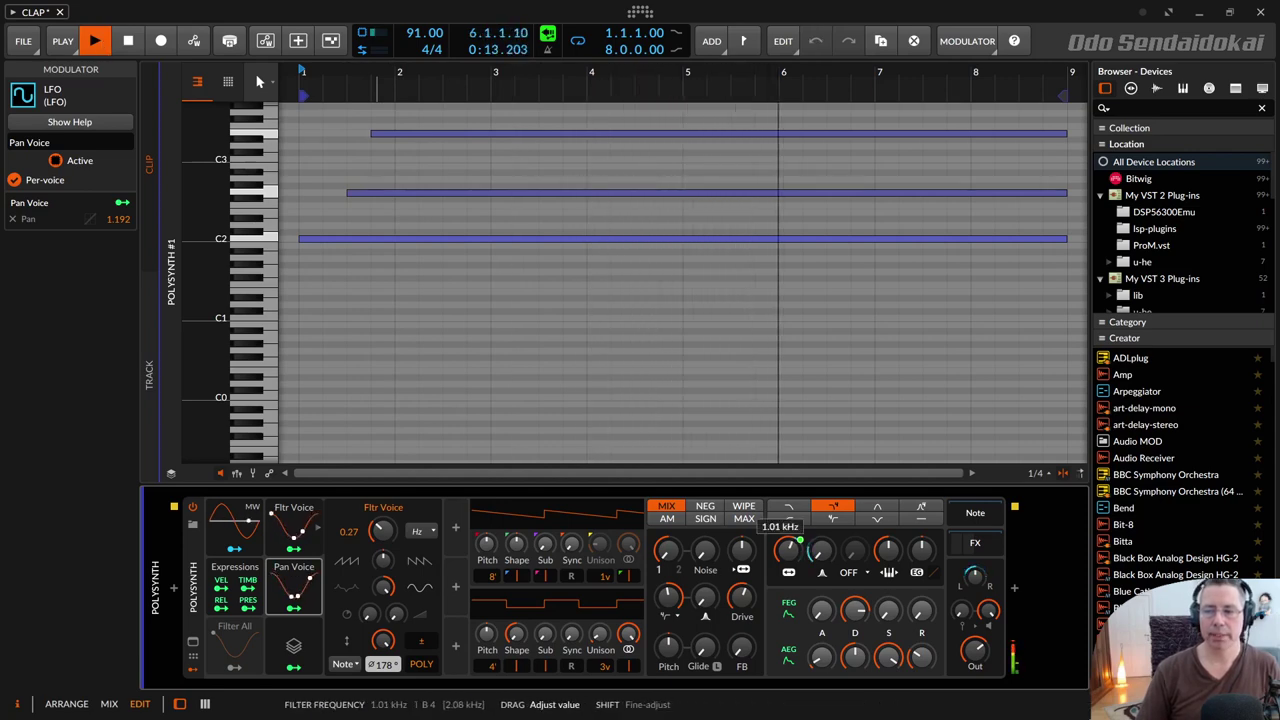
{"action": "mouse_move", "coordinate": [787, 548]}
{"action": "left_mouse_down"}
{"action": "mouse_move", "coordinate": [787, 600]}
{"action": "mouse_move", "coordinate": [781, 549]}
{"action": "mouse_move", "coordinate": [792, 545]}
{"action": "mouse_move", "coordinate": [781, 552]}
{"action": "left_mouse_up"}
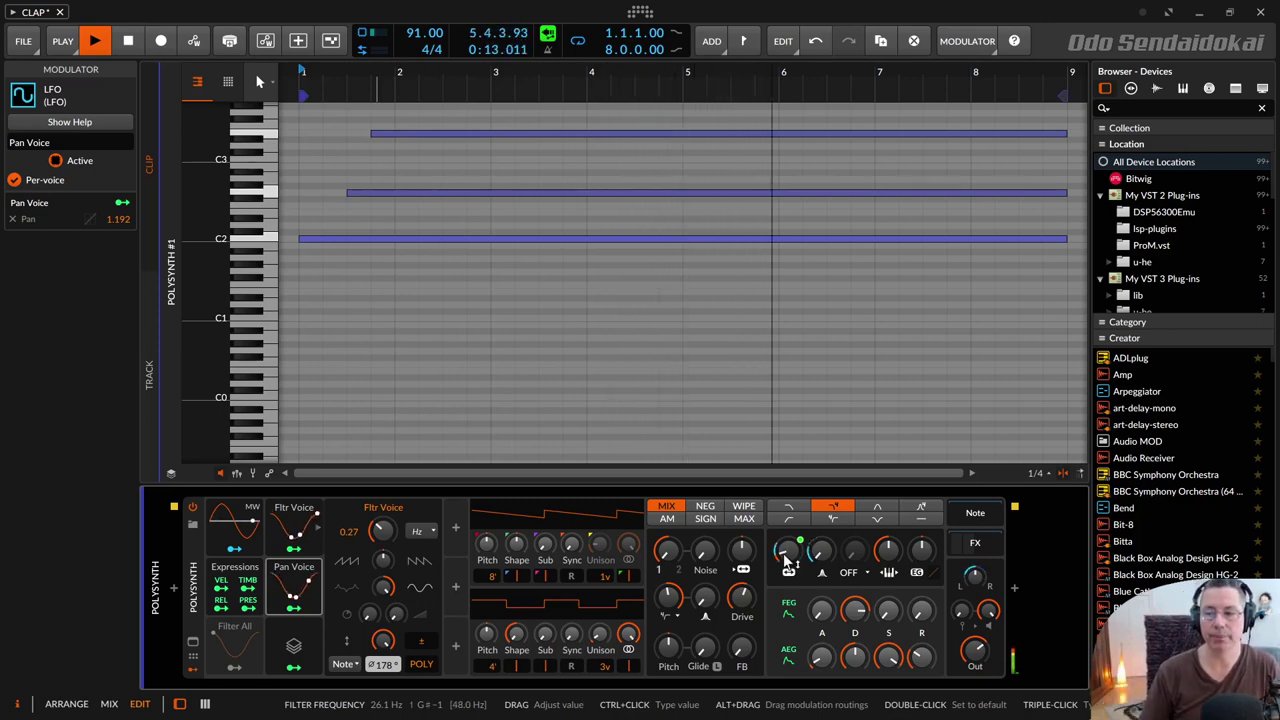
{"action": "left_click_drag", "start_coordinate": [787, 562], "coordinate": [787, 545]}
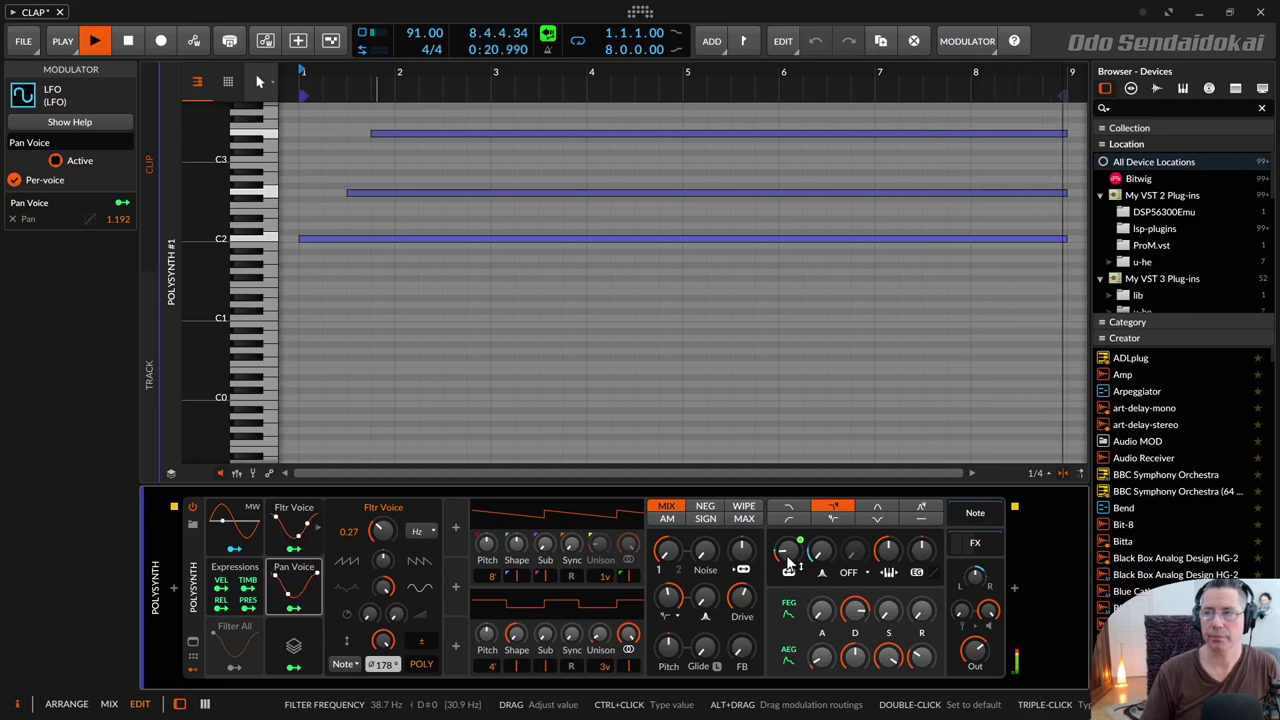
{"action": "left_click_drag", "start_coordinate": [787, 557], "coordinate": [787, 555]}
{"action": "left_click_drag", "start_coordinate": [787, 548], "coordinate": [787, 456]}
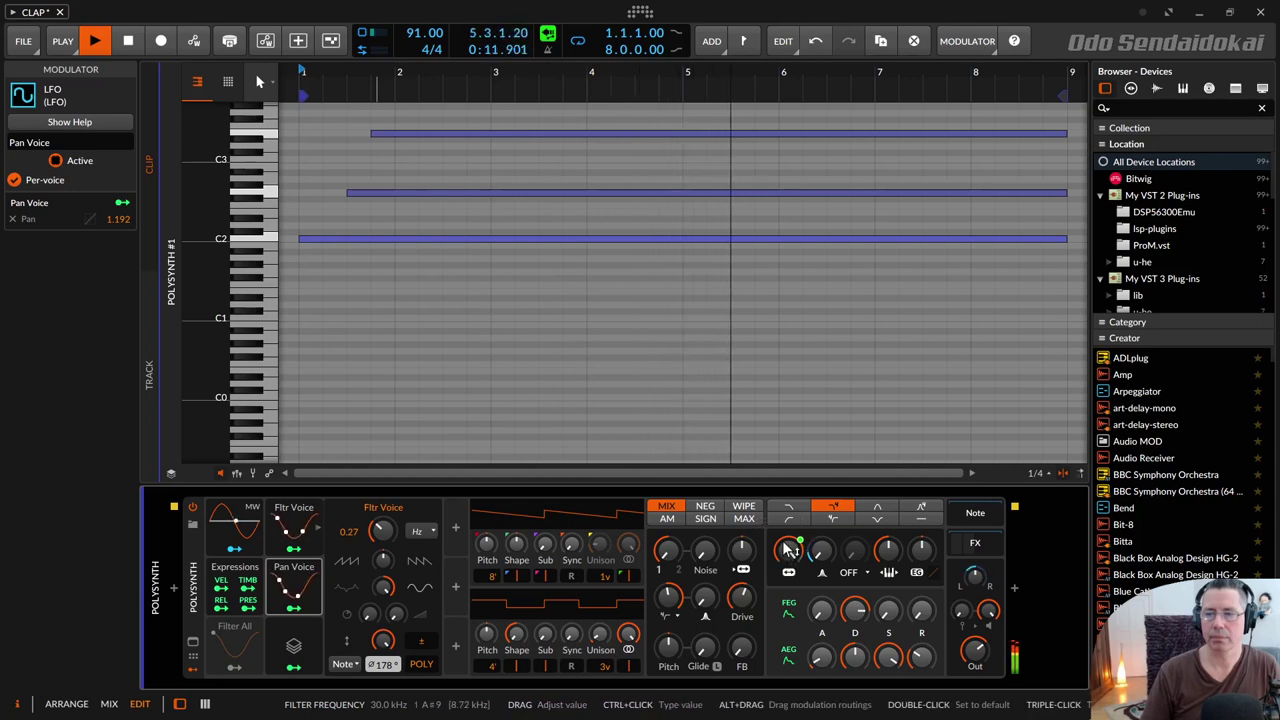
{"action": "left_click_drag", "start_coordinate": [790, 550], "coordinate": [790, 638]}
{"action": "left_click", "coordinate": [124, 42]}
{"action": "left_click", "coordinate": [124, 42]}
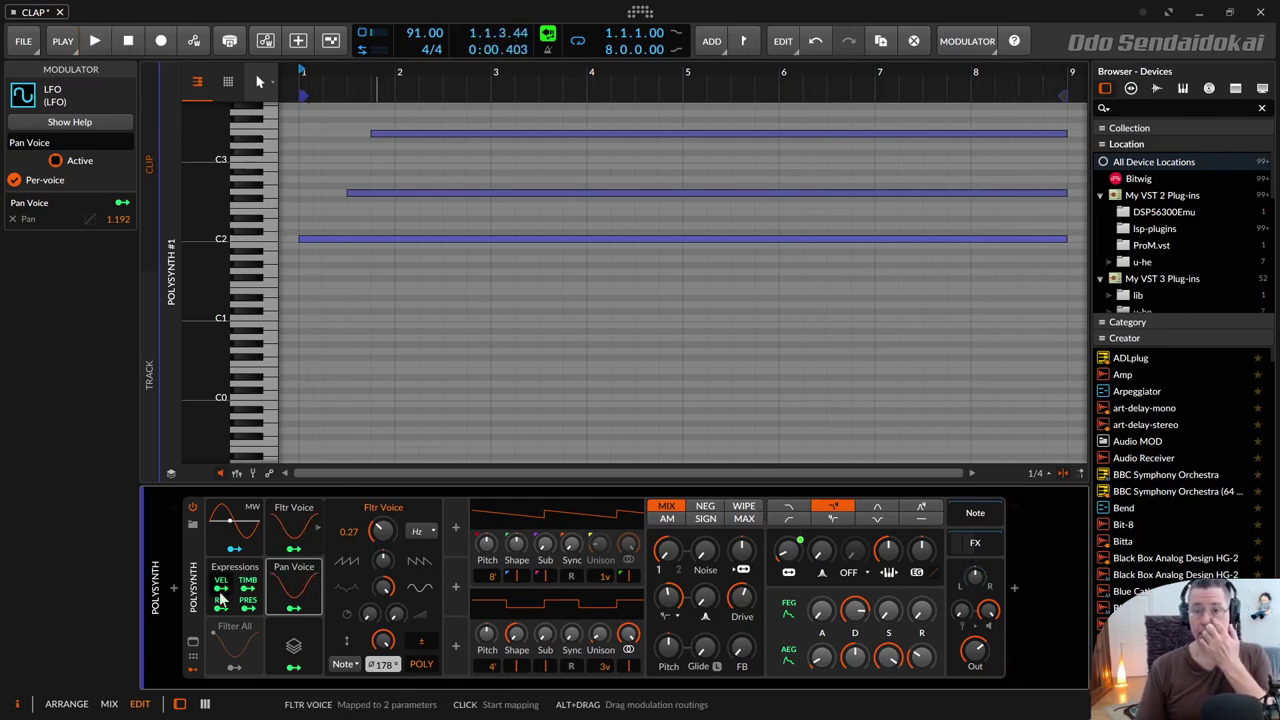
{"action": "left_click", "coordinate": [296, 627]}
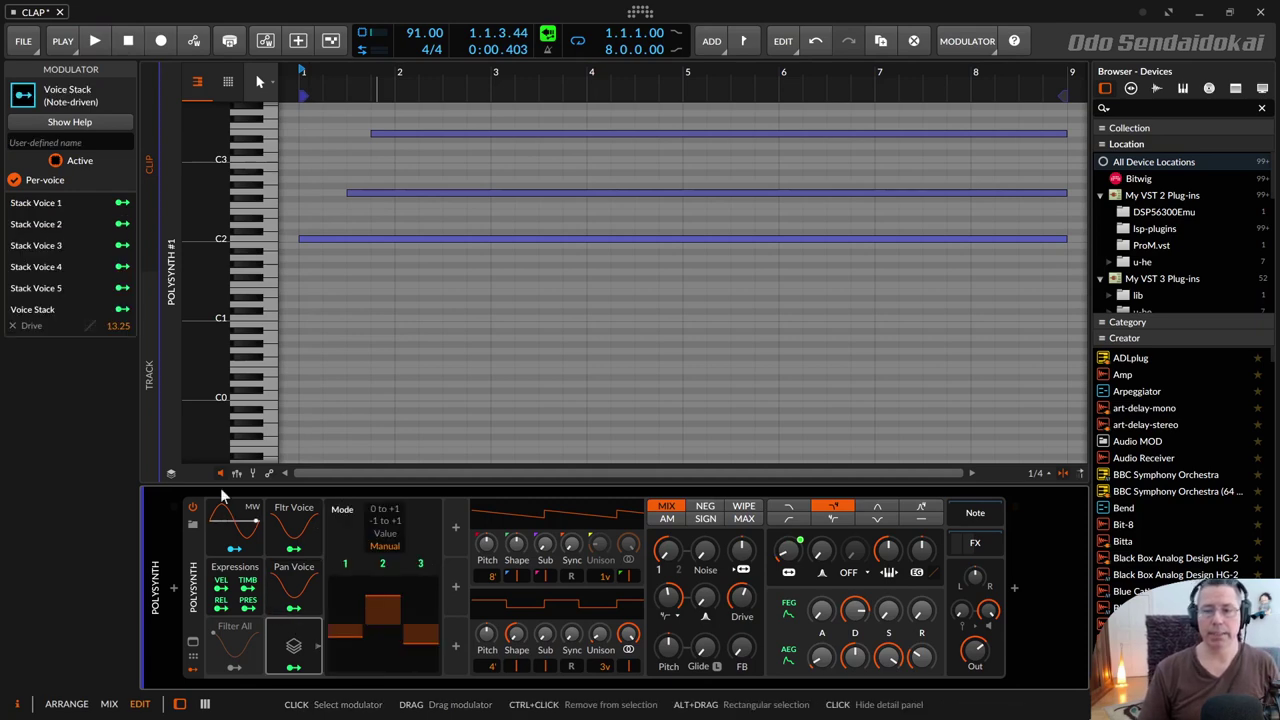
{"action": "left_click", "coordinate": [193, 550]}
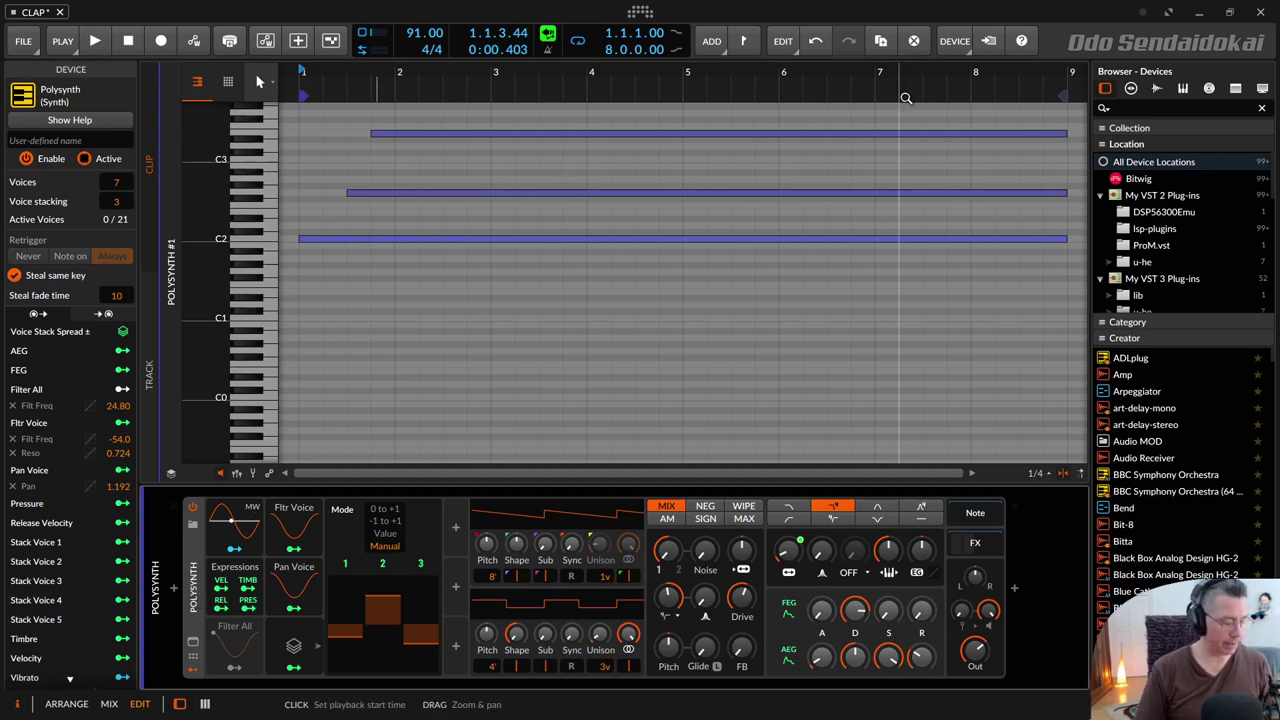
Show the Polysynth track's Filt Freq automation in the arrangement, restore automation control and lower its first point to 15.0 Hz
{"action": "key", "text": "alt+1"}
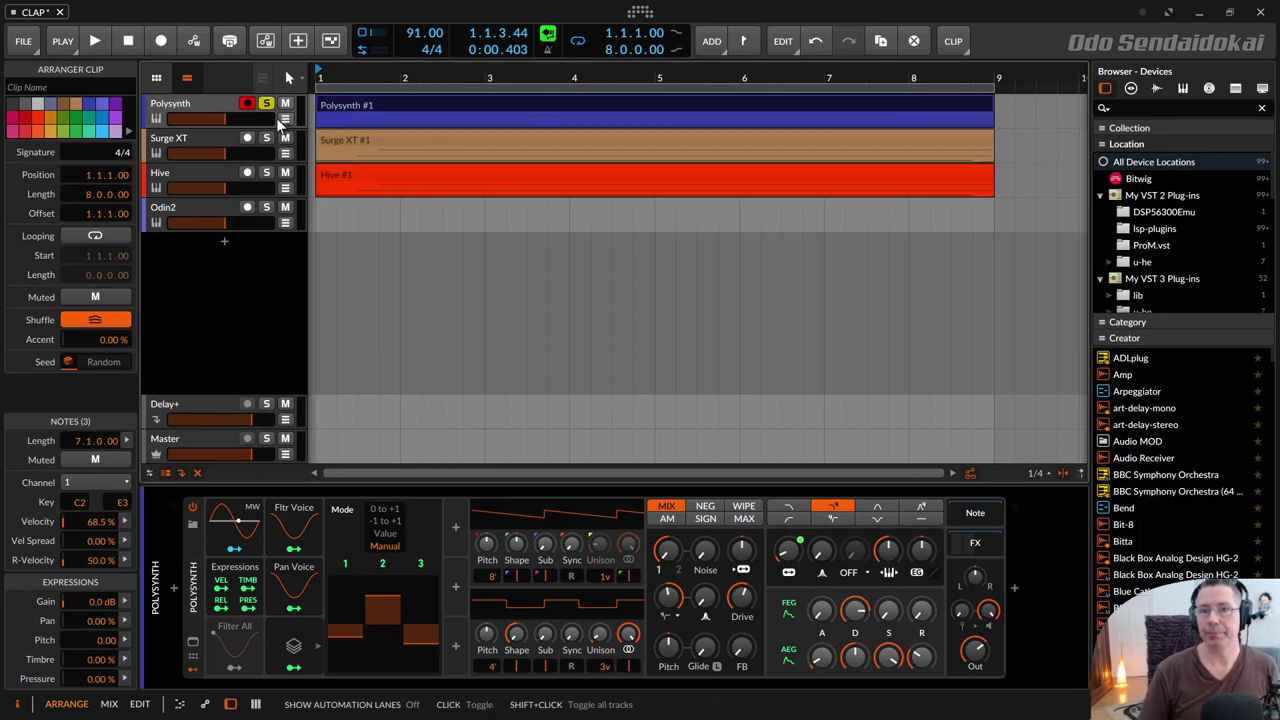
{"action": "left_click", "coordinate": [193, 105]}
{"action": "left_click", "coordinate": [285, 119]}
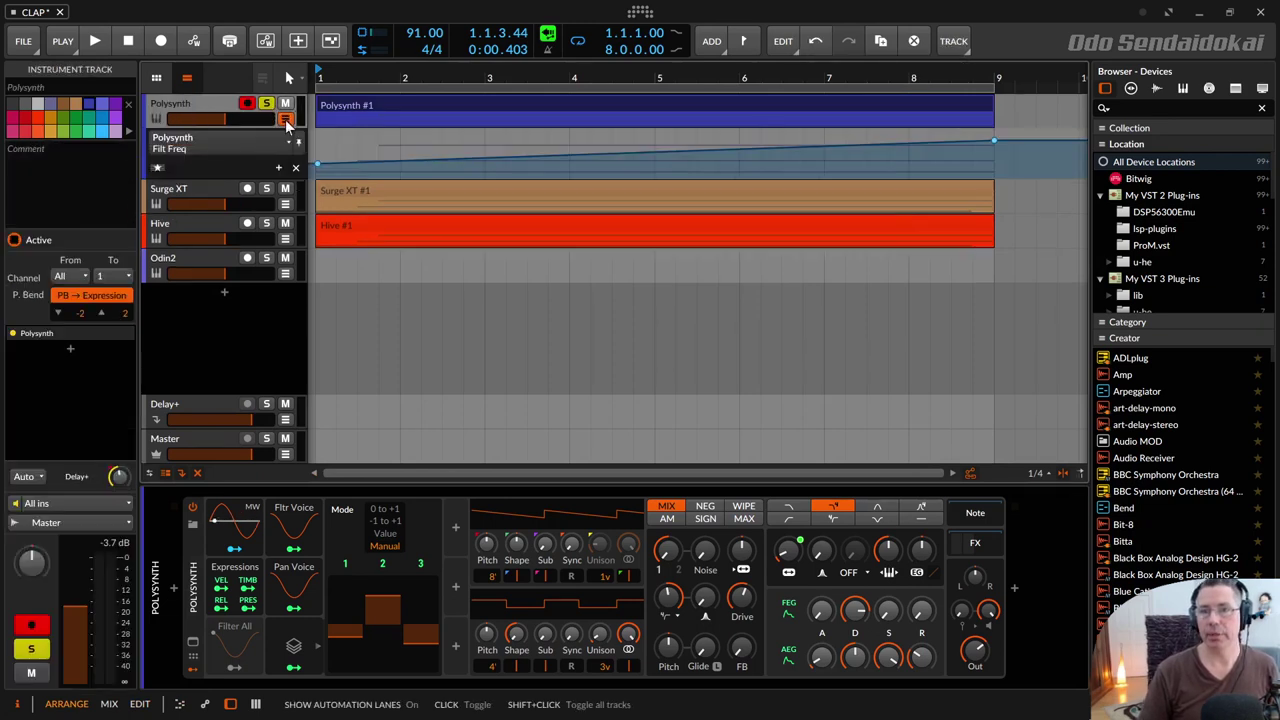
{"action": "mouse_move", "coordinate": [787, 549]}
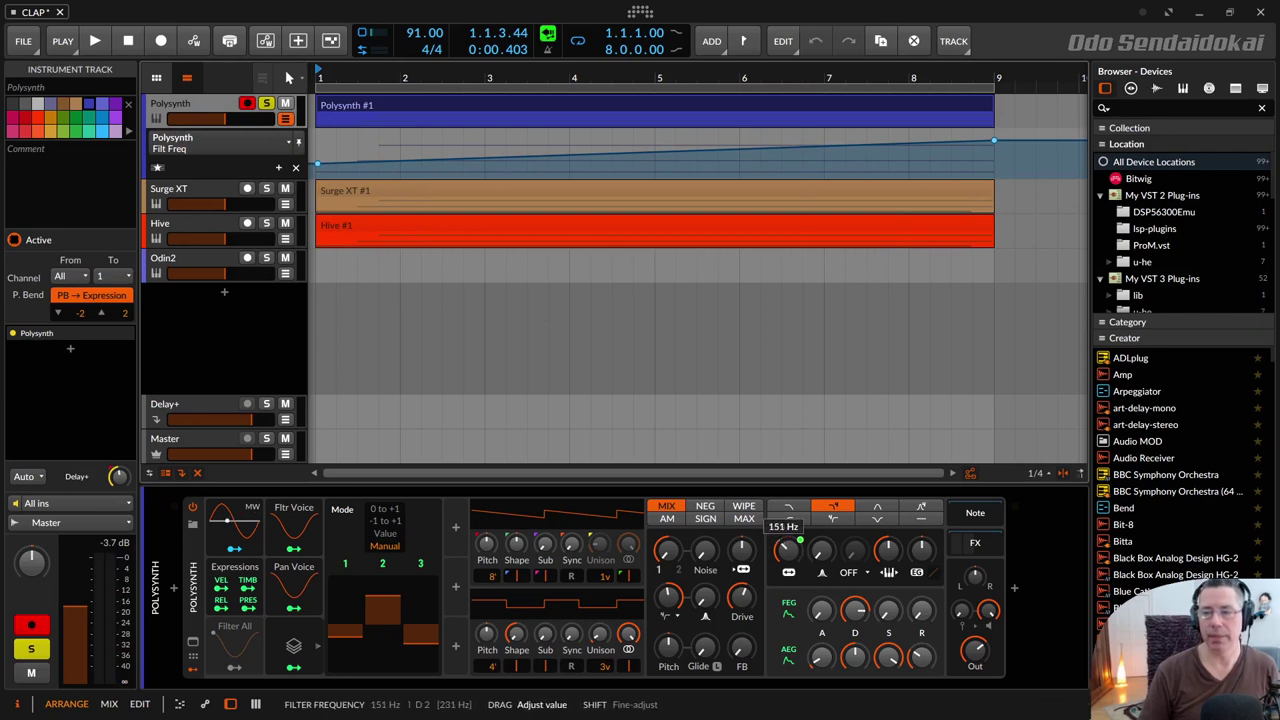
{"action": "left_click_drag", "start_coordinate": [787, 549], "coordinate": [787, 549]}
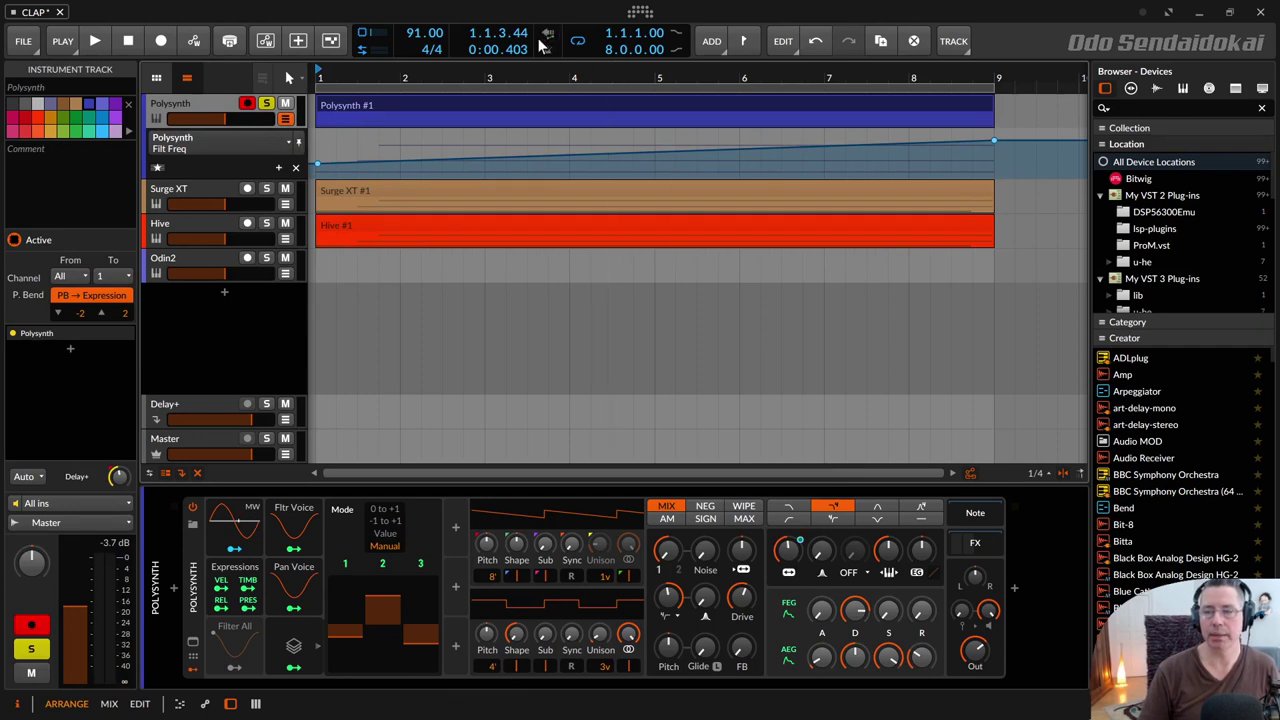
{"action": "left_click_drag", "start_coordinate": [318, 163], "coordinate": [318, 172]}
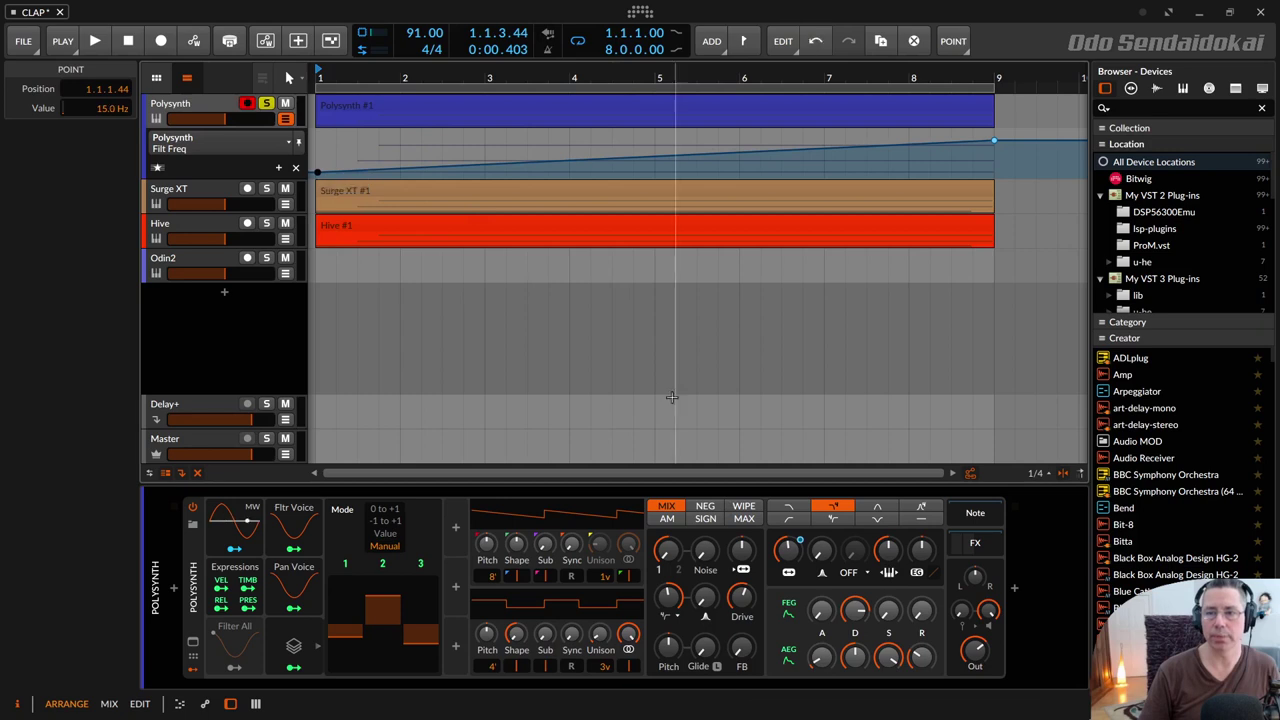
Play the arrangement to hear the filter automation and override it manually with the Polysynth's filter frequency knob
{"action": "key", "text": "space"}
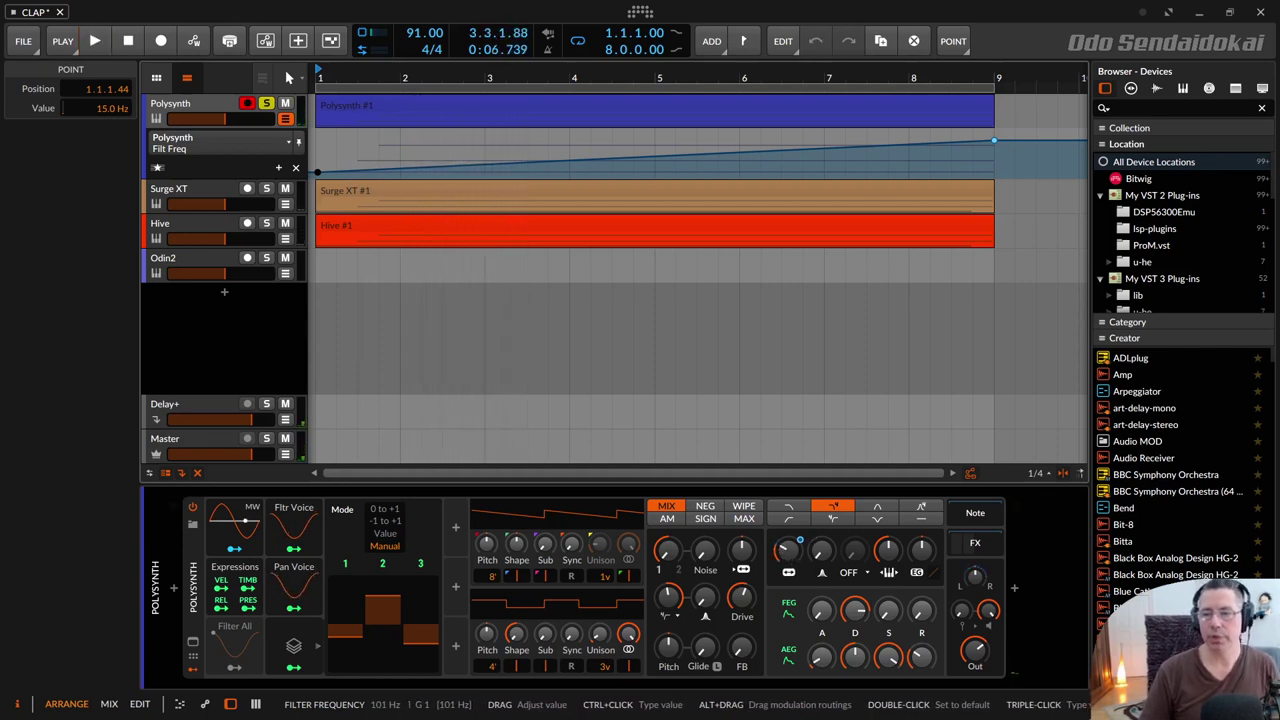
{"action": "left_click_drag", "start_coordinate": [786, 548], "coordinate": [786, 530]}
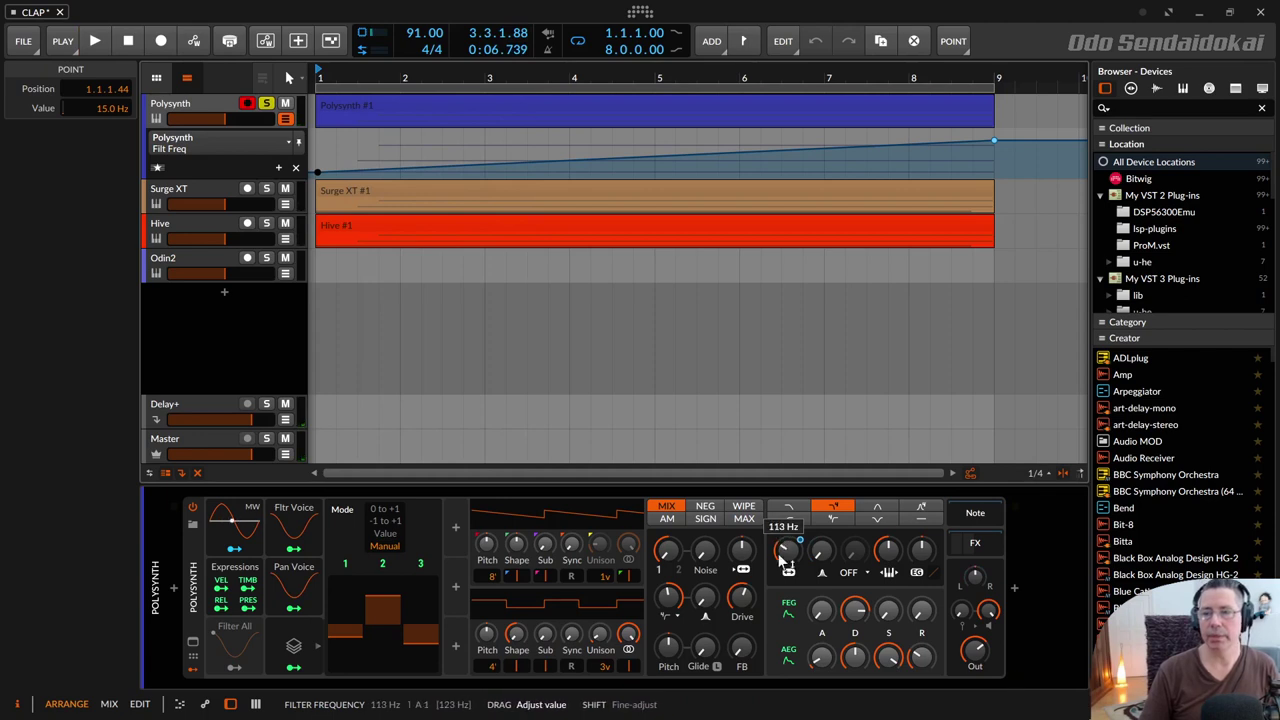
{"action": "key", "text": "space"}
{"action": "left_click", "coordinate": [744, 558]}
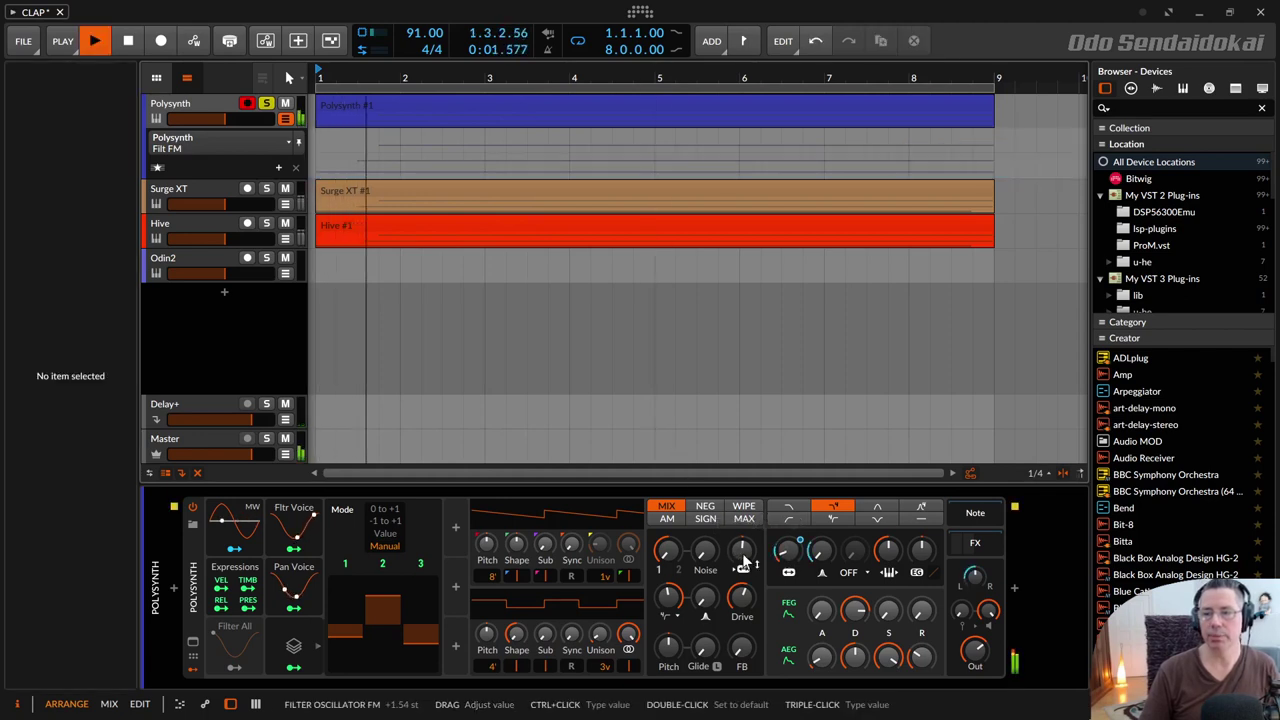
{"action": "left_click", "coordinate": [786, 548]}
{"action": "key", "text": "space"}
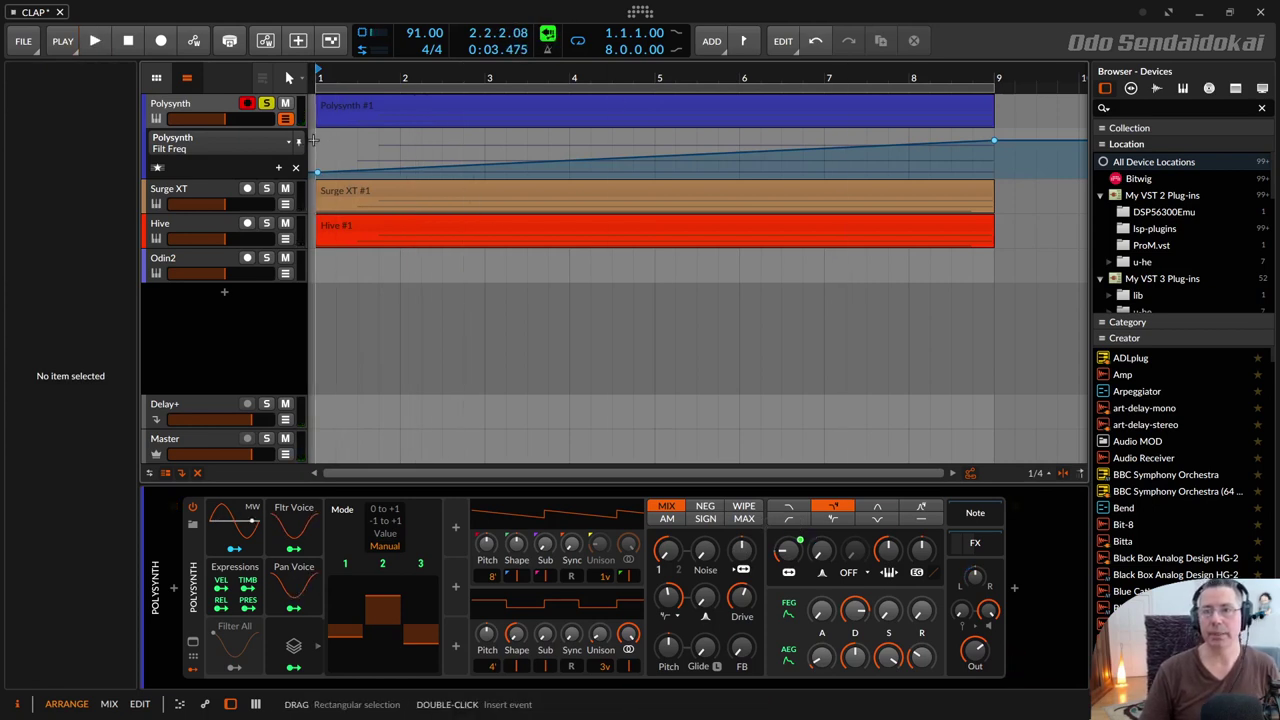
Select both Filt Freq automation points and adjust their shared value to 299 Hz during playback
{"action": "left_click_drag", "start_coordinate": [310, 132], "coordinate": [1028, 170]}
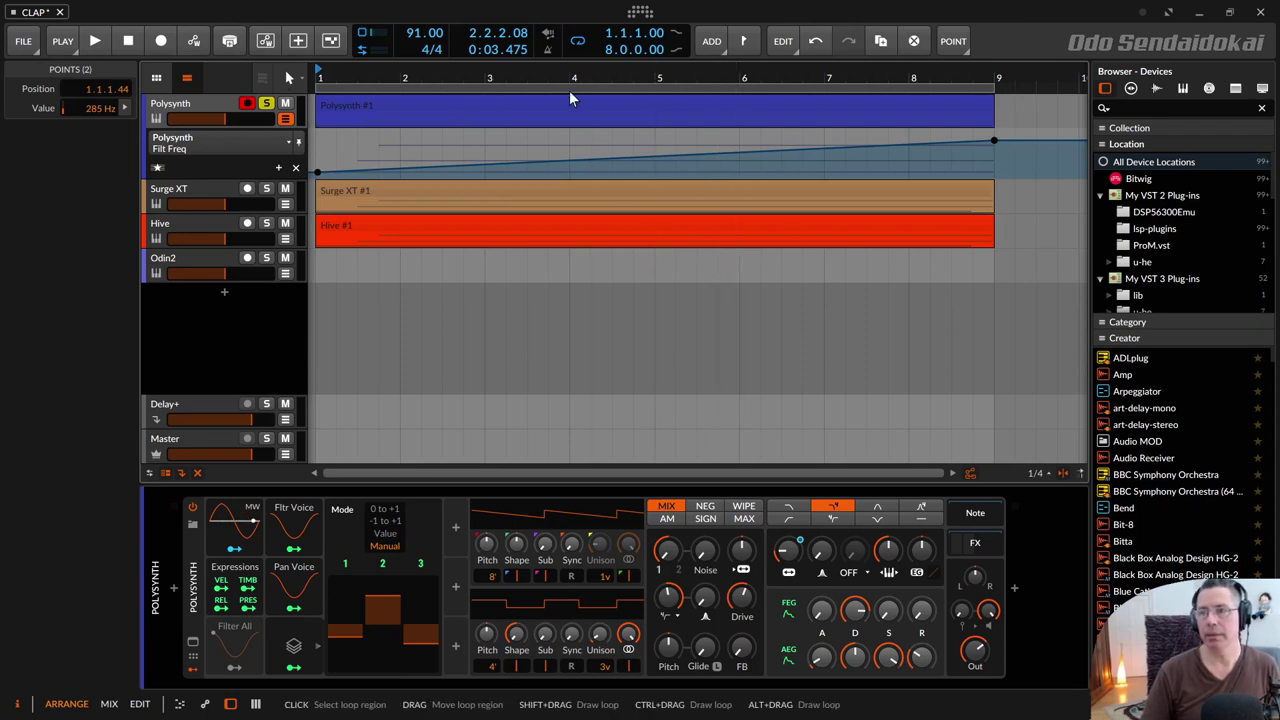
{"action": "key", "text": "space"}
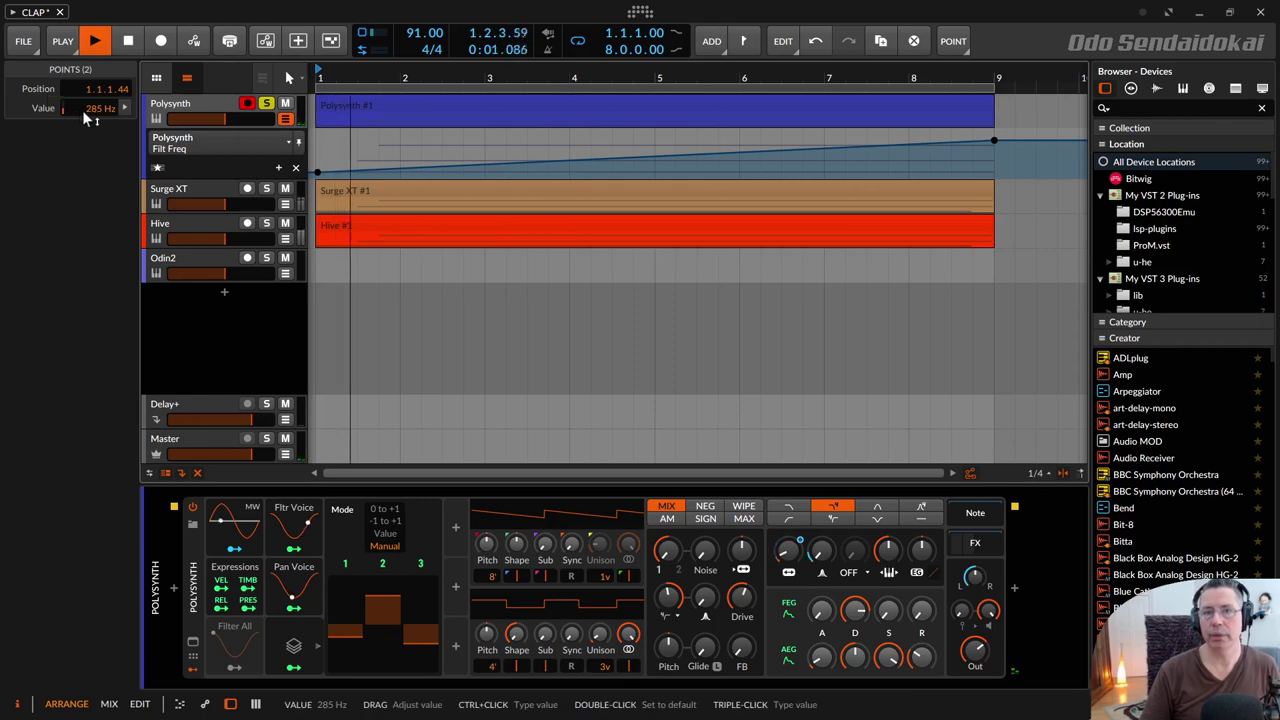
{"action": "left_click_drag", "start_coordinate": [86, 119], "coordinate": [131, 117]}
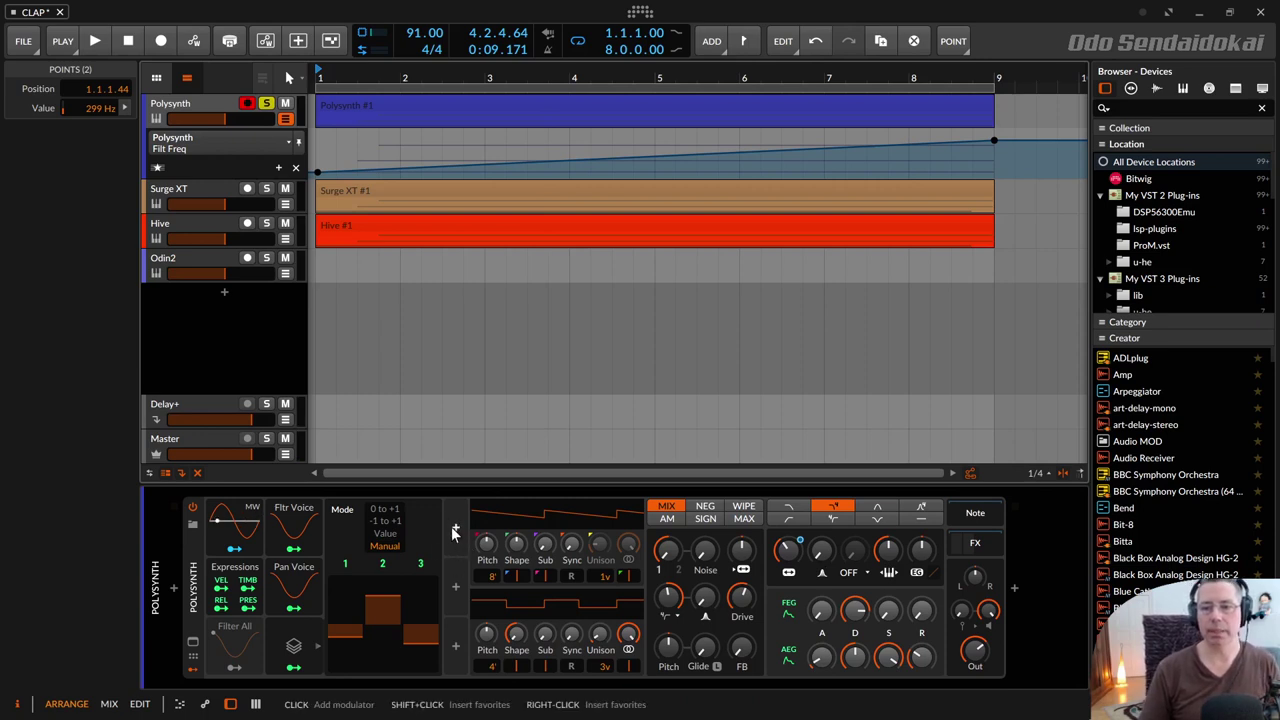
Switch solo from the Polysynth to the Surge XT track, hide the automation lane and select the Surge XT track
{"action": "left_click", "coordinate": [267, 104]}
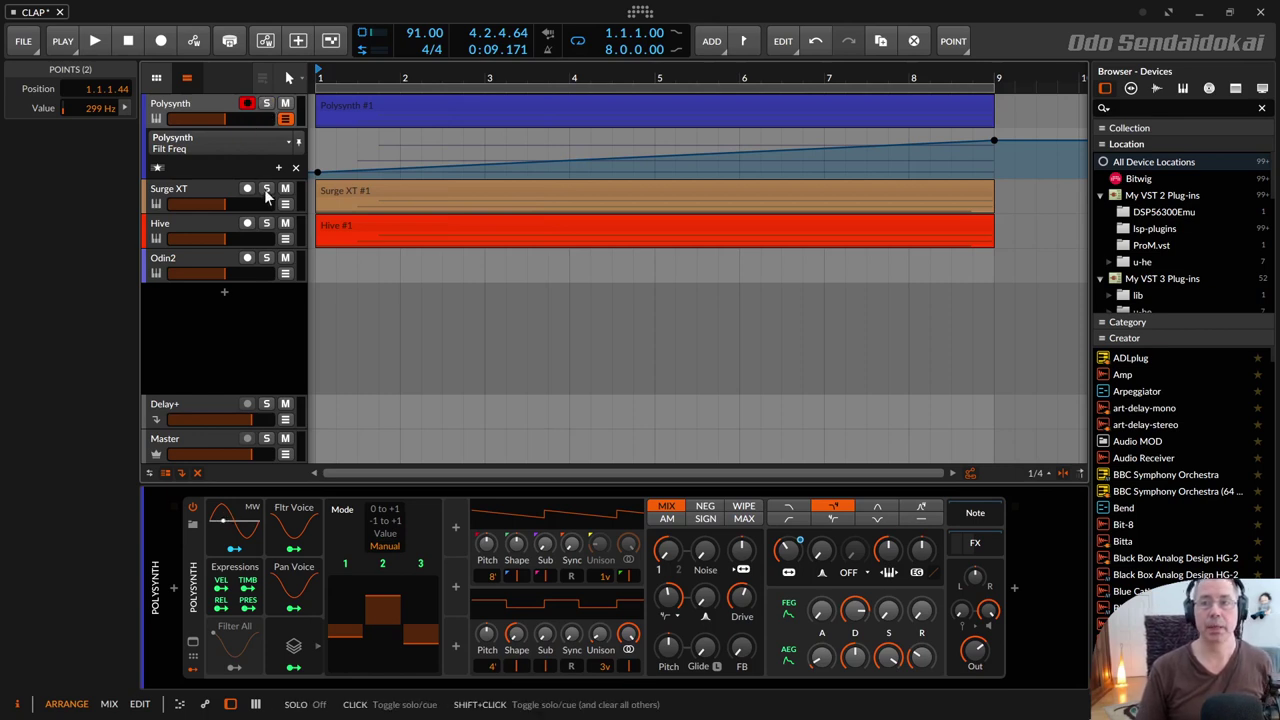
{"action": "left_click", "coordinate": [267, 189]}
{"action": "left_click", "coordinate": [285, 118]}
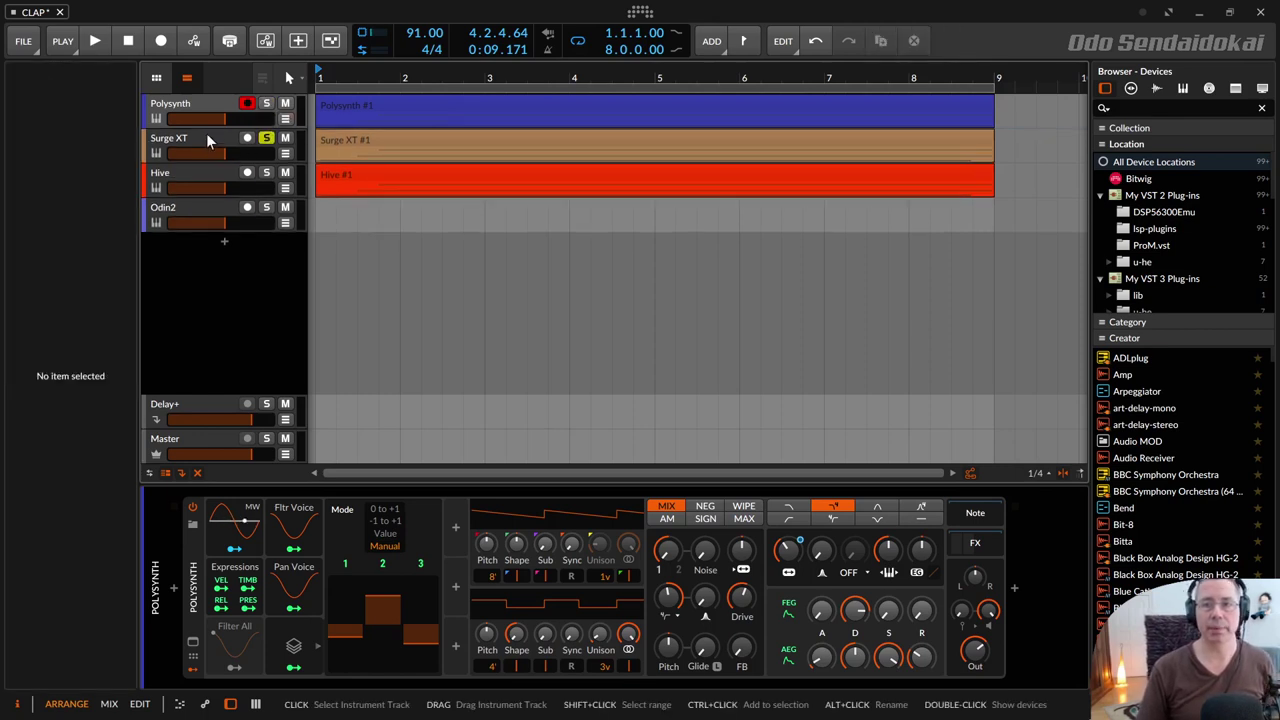
{"action": "left_click", "coordinate": [207, 137]}
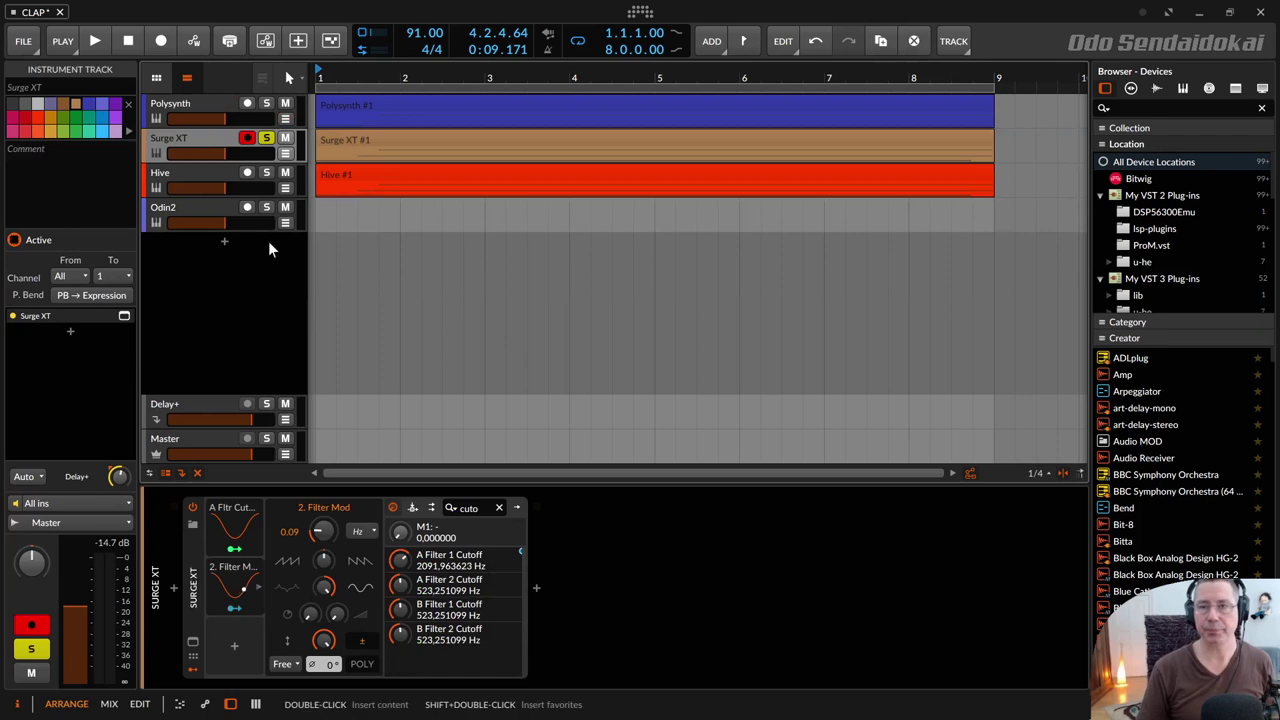
Add an instrument track, search its devices for "surg" and inspect the two Surge XT CLAP entries without inserting one
{"action": "key", "text": "ctrl+t"}
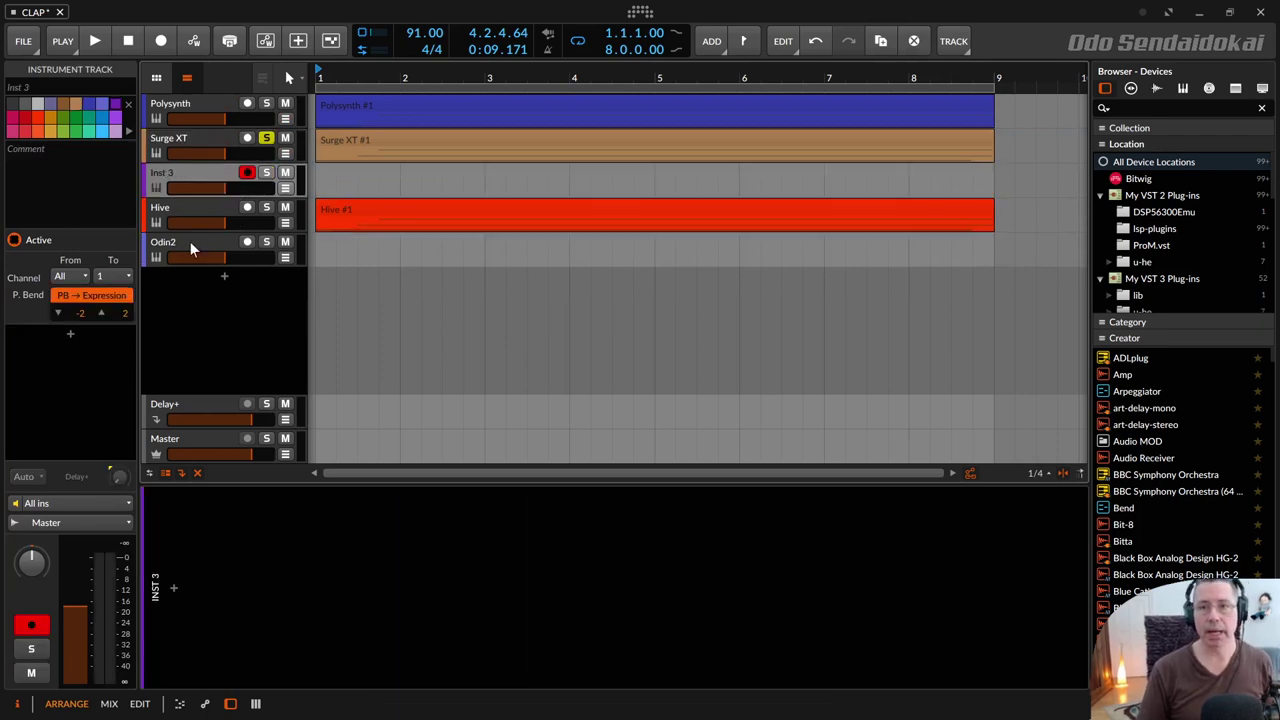
{"action": "left_click", "coordinate": [173, 587]}
{"action": "type", "text": "sur"}
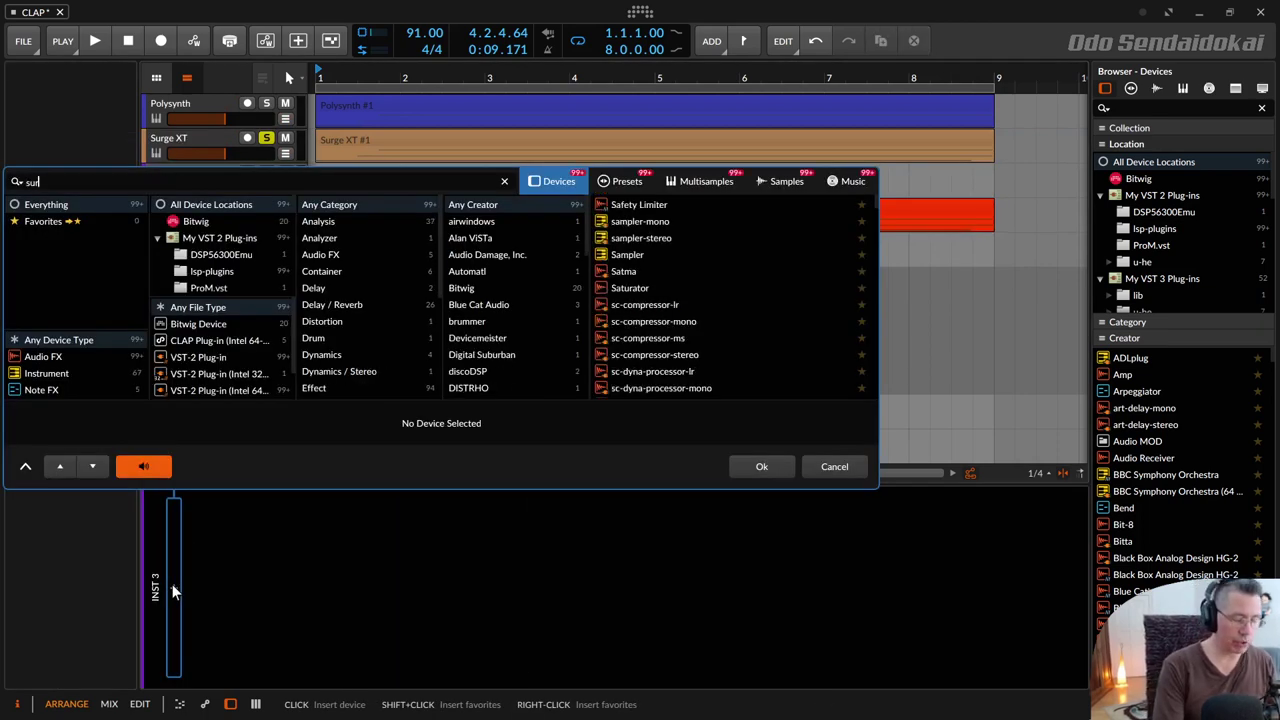
{"action": "type", "text": "g"}
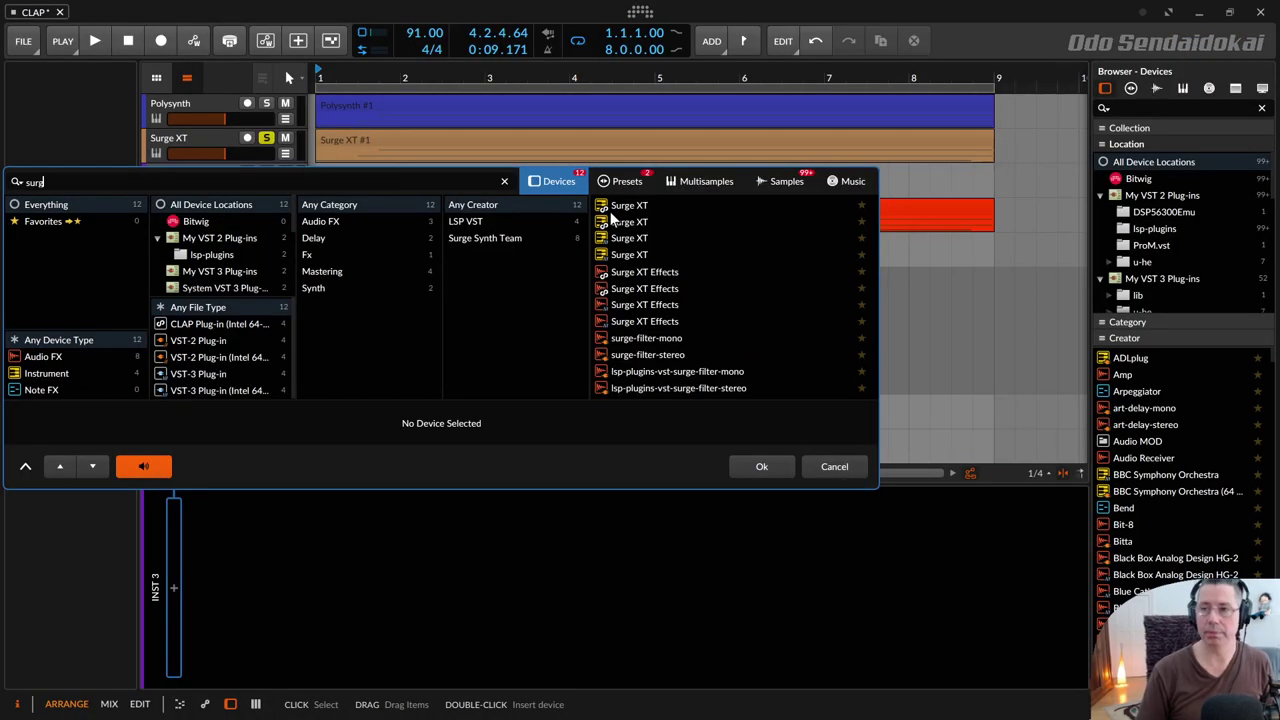
{"action": "left_click", "coordinate": [624, 207]}
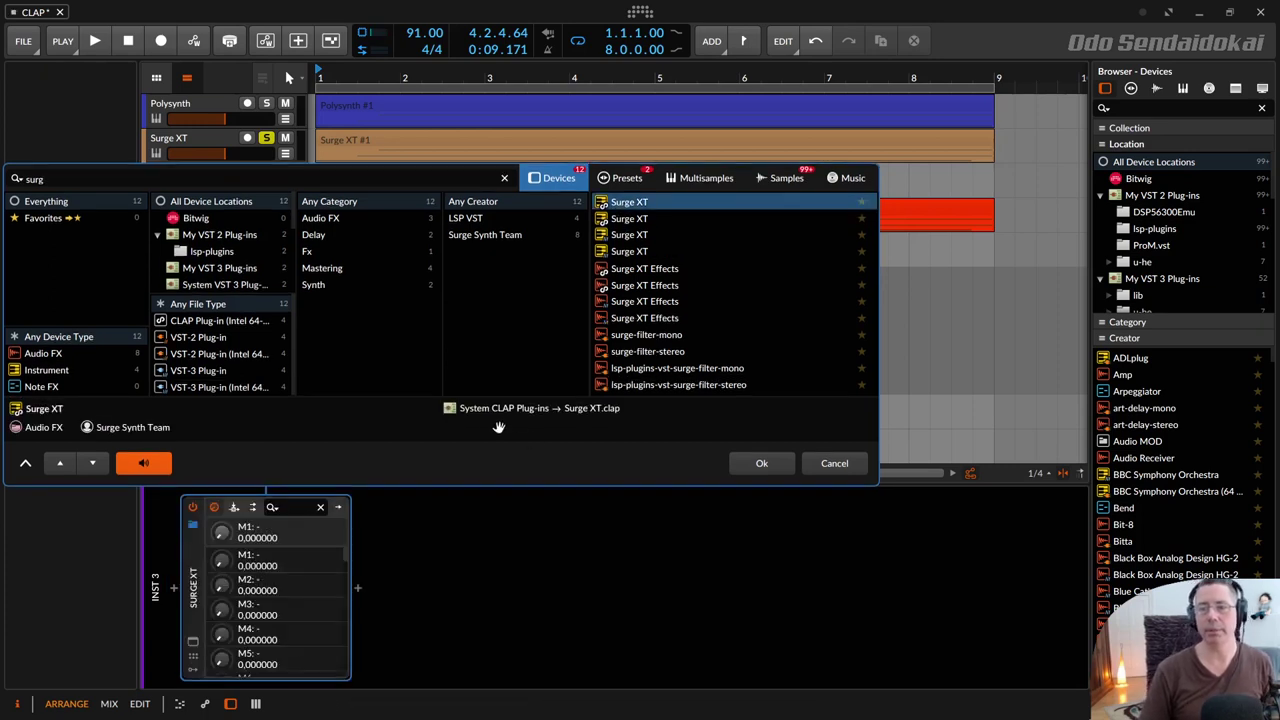
{"action": "left_click", "coordinate": [624, 219]}
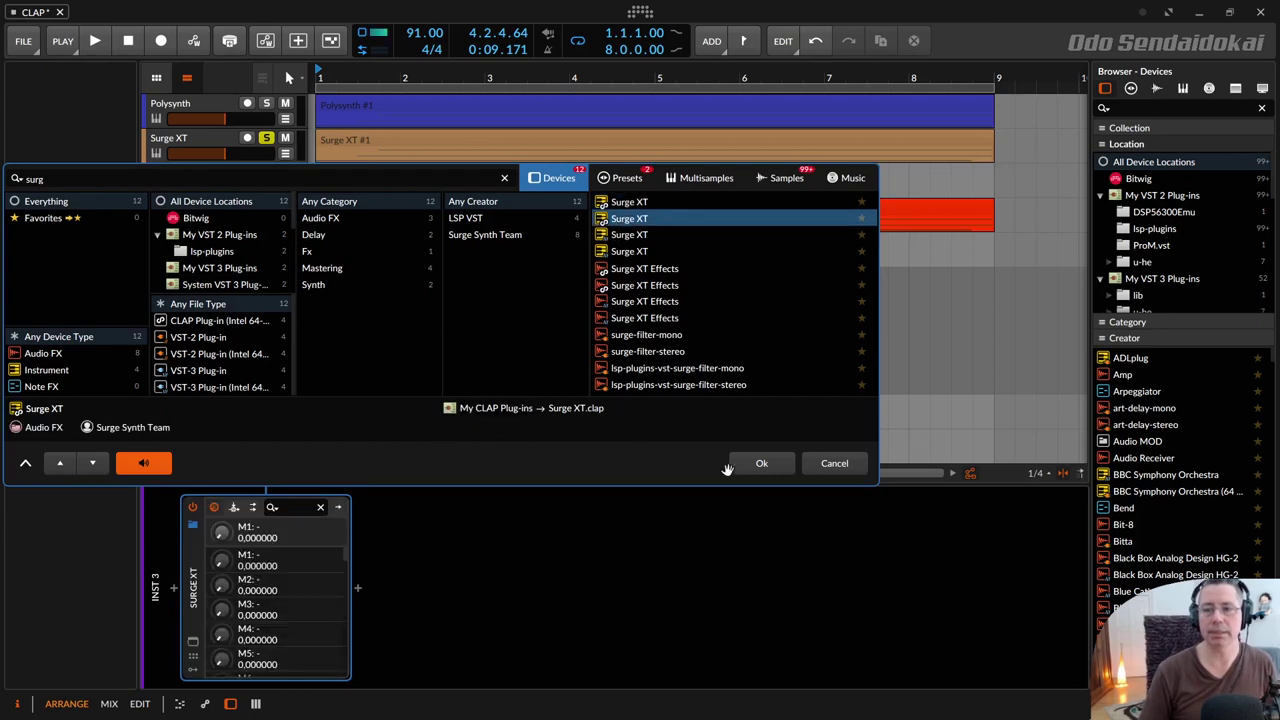
{"action": "left_click", "coordinate": [835, 463]}
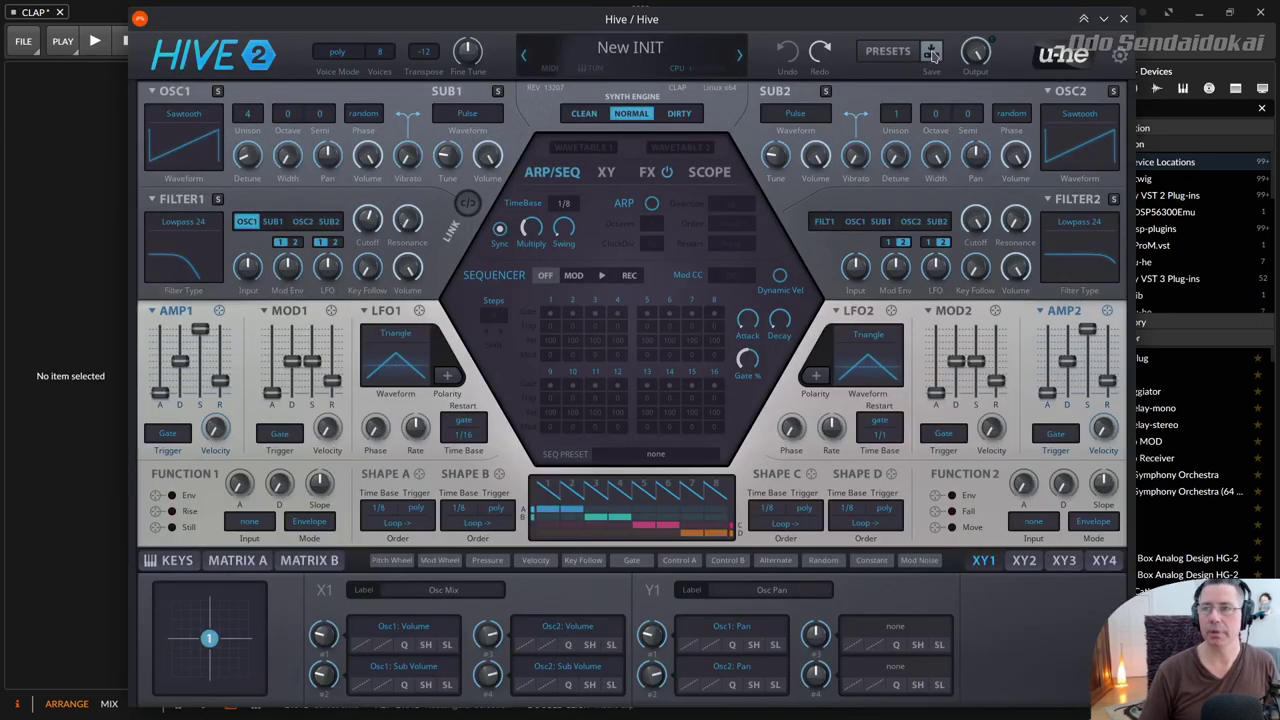
Close the Hive plug-in window and delete the empty instrument track below Surge XT
{"action": "left_click", "coordinate": [1126, 21]}
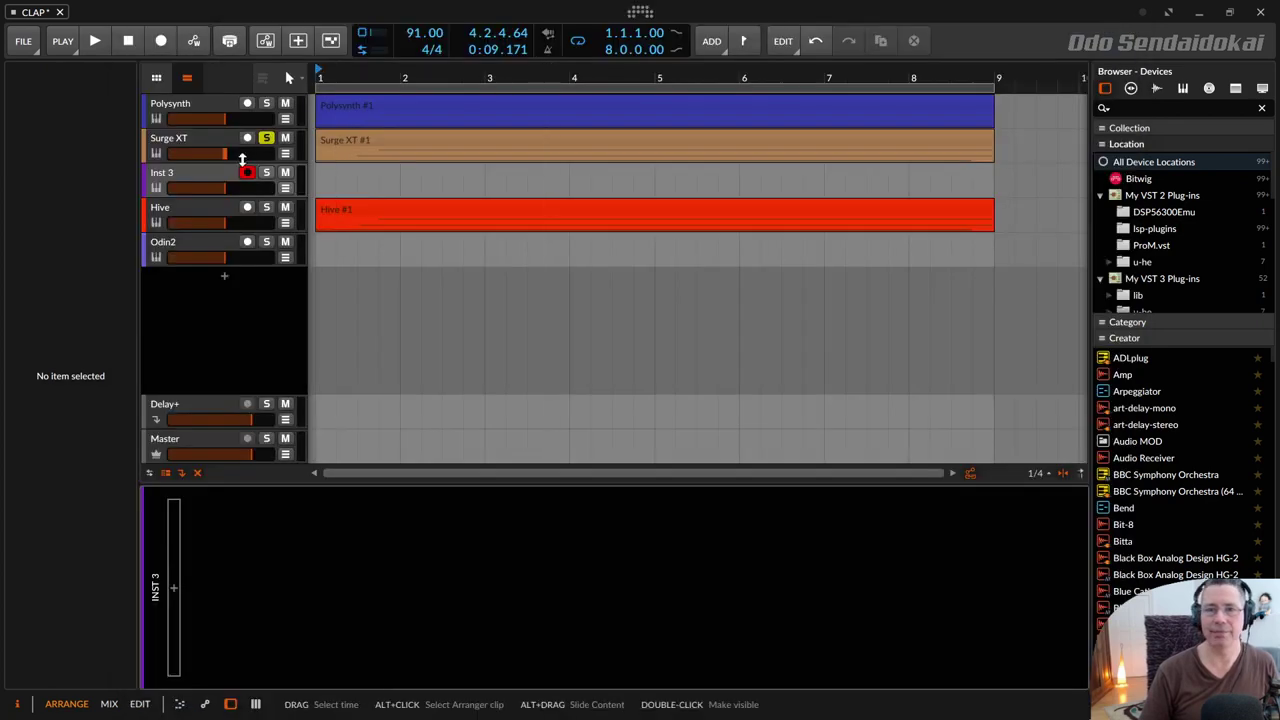
{"action": "left_click", "coordinate": [185, 172]}
{"action": "key", "text": "Delete"}
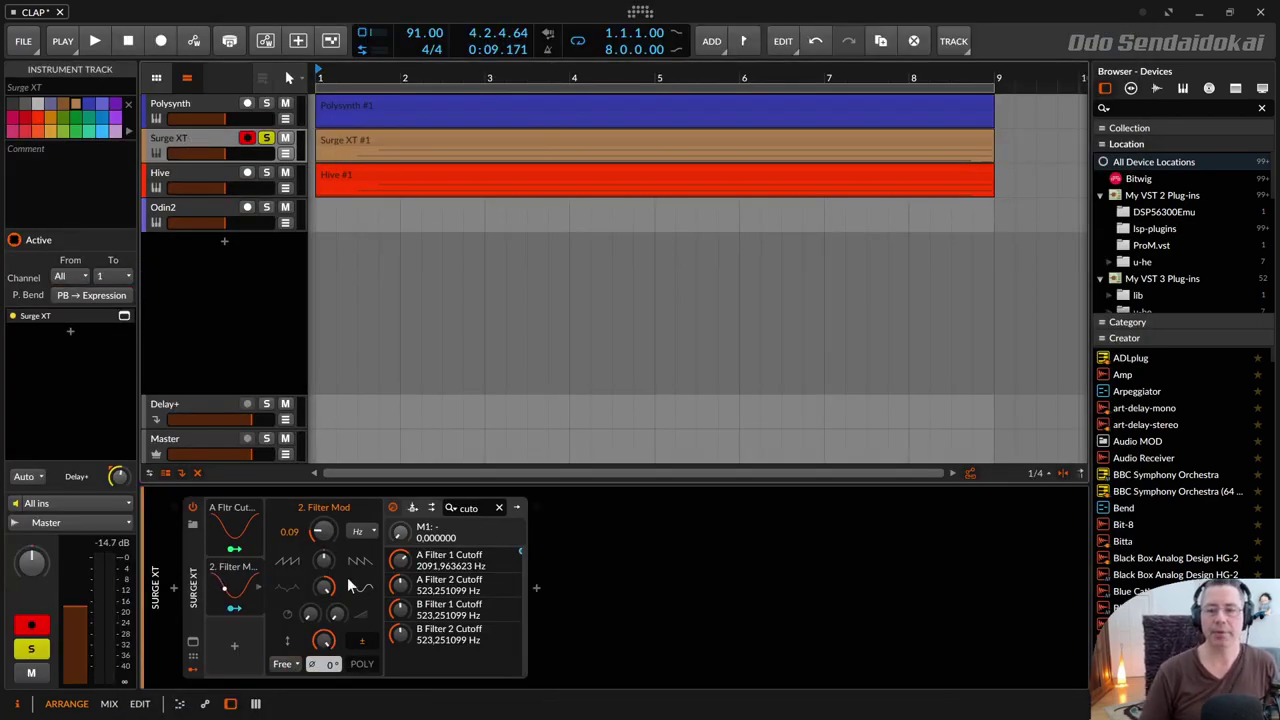
Deactivate the A Fltr Cutoff and 2. Filter Mod LFO modulators on Surge XT
{"action": "left_click", "coordinate": [231, 528]}
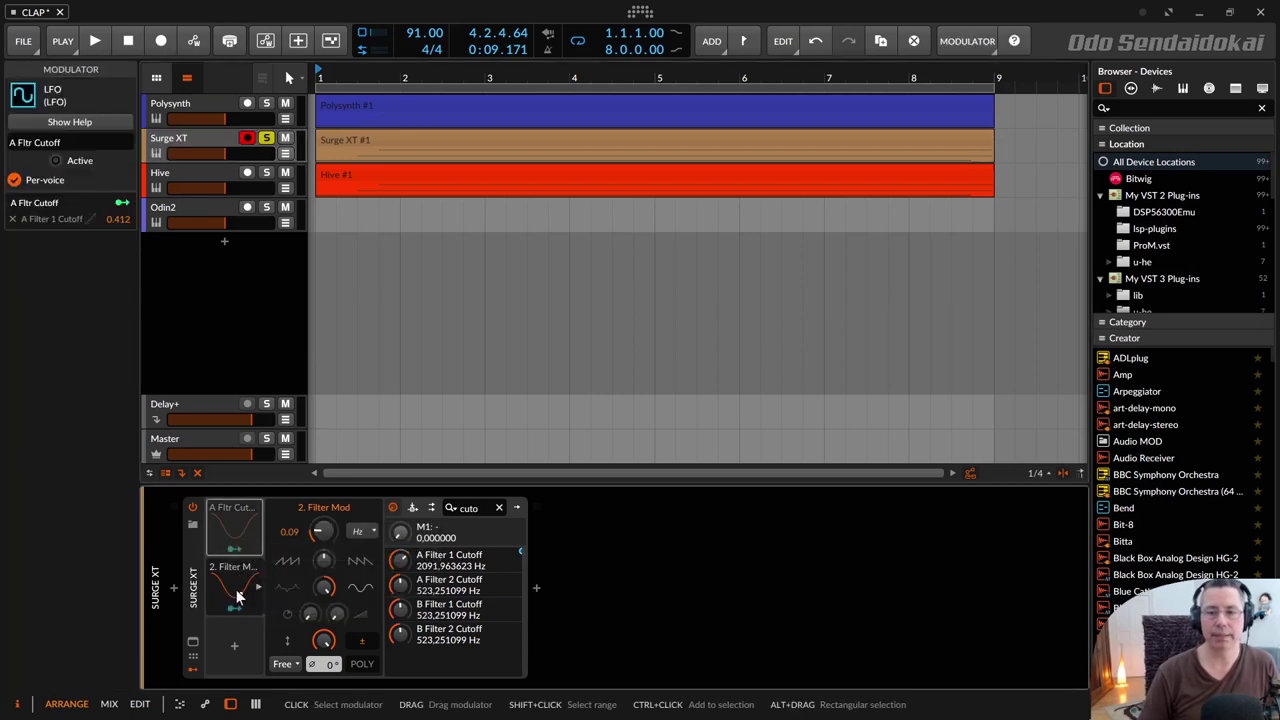
{"action": "left_click", "coordinate": [238, 597]}
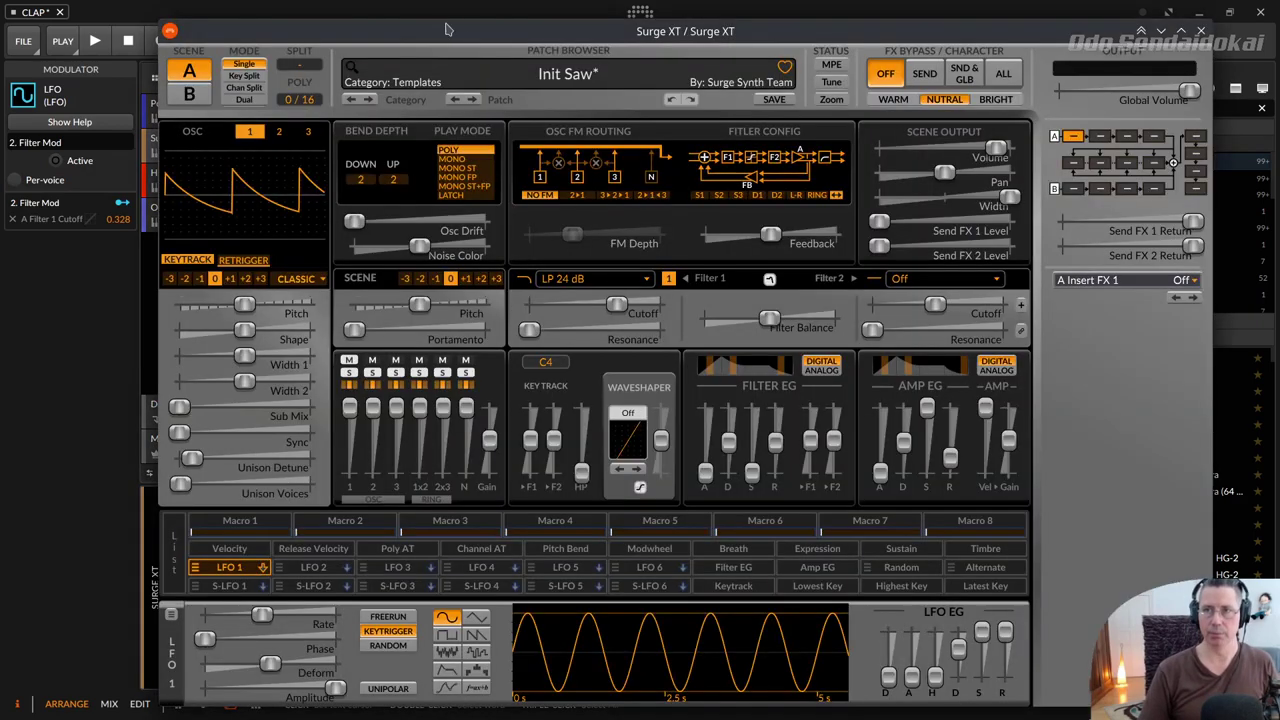
Move the Surge XT plug-in window clear of the track list and open the Surge XT #1 clip in the note editor
{"action": "left_click_drag", "start_coordinate": [447, 29], "coordinate": [677, 42]}
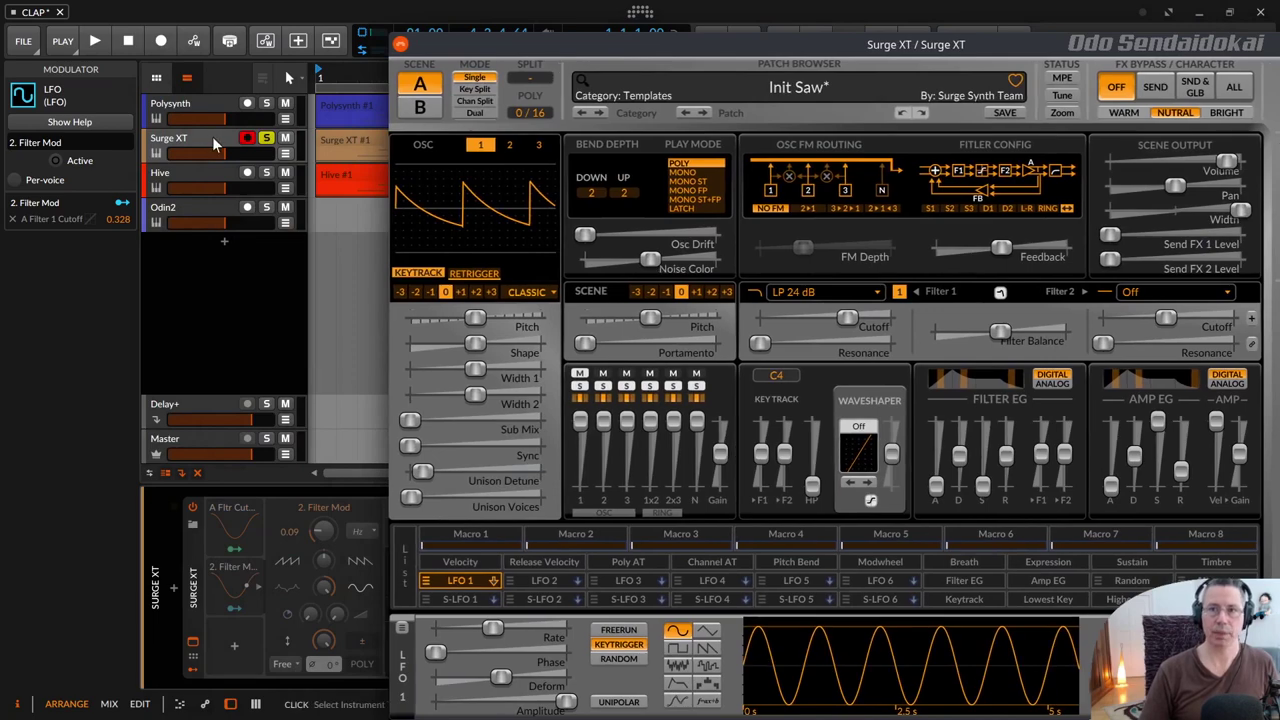
{"action": "left_click", "coordinate": [212, 136]}
{"action": "left_click", "coordinate": [354, 138]}
{"action": "double_click", "coordinate": [354, 140]}
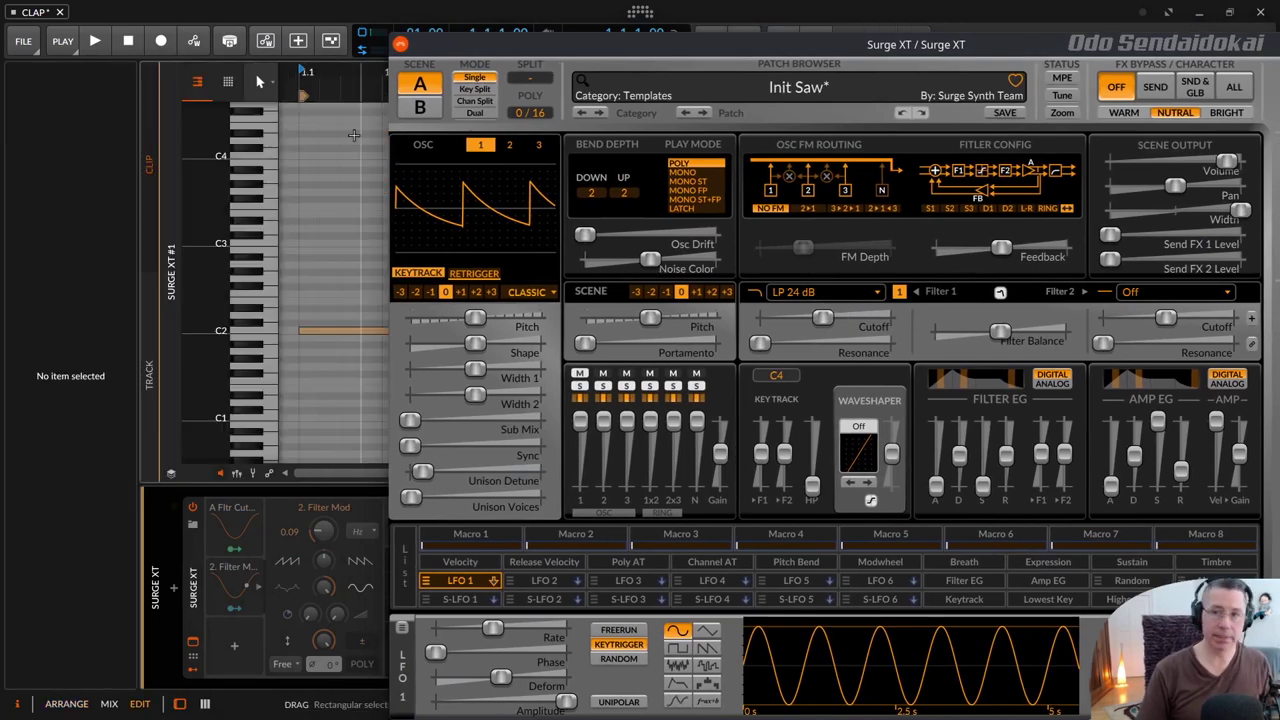
Move the Surge XT window aside and zoom the note editor out to show all eight bars of the clip
{"action": "left_click_drag", "start_coordinate": [604, 48], "coordinate": [764, 272]}
{"action": "left_click_drag", "start_coordinate": [480, 74], "coordinate": [346, 86]}
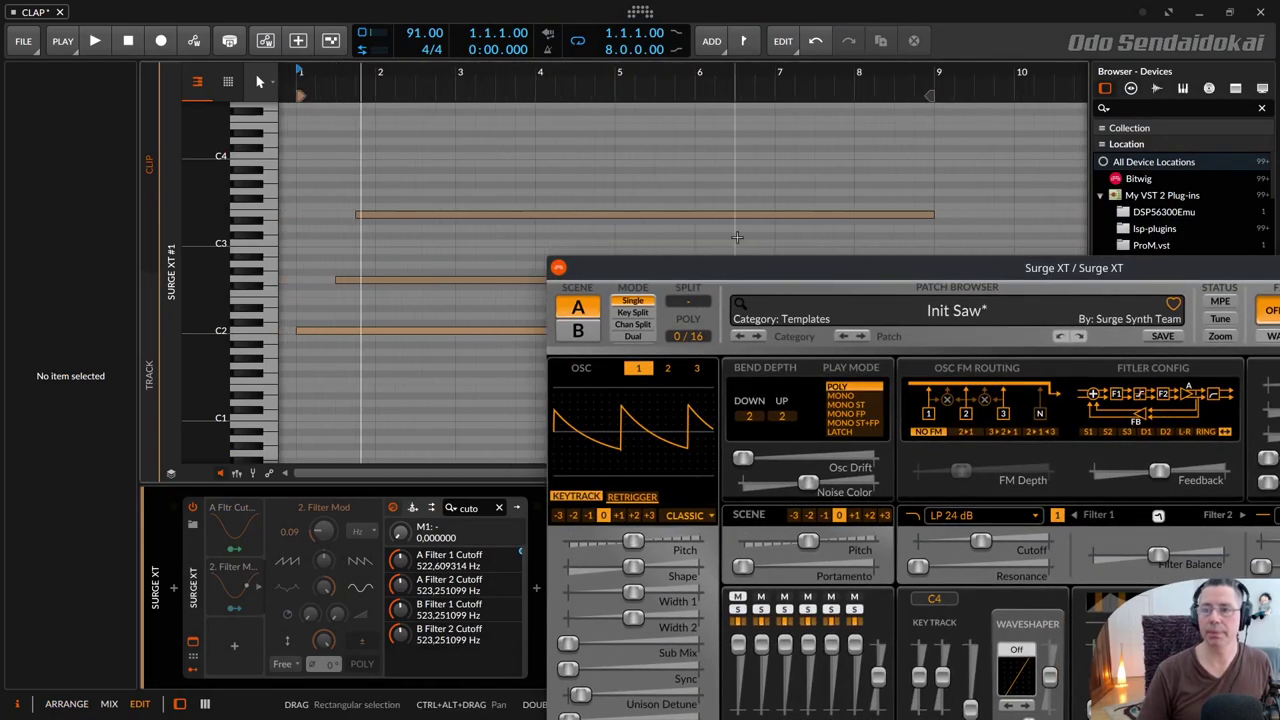
{"action": "left_click_drag", "start_coordinate": [711, 271], "coordinate": [585, 32]}
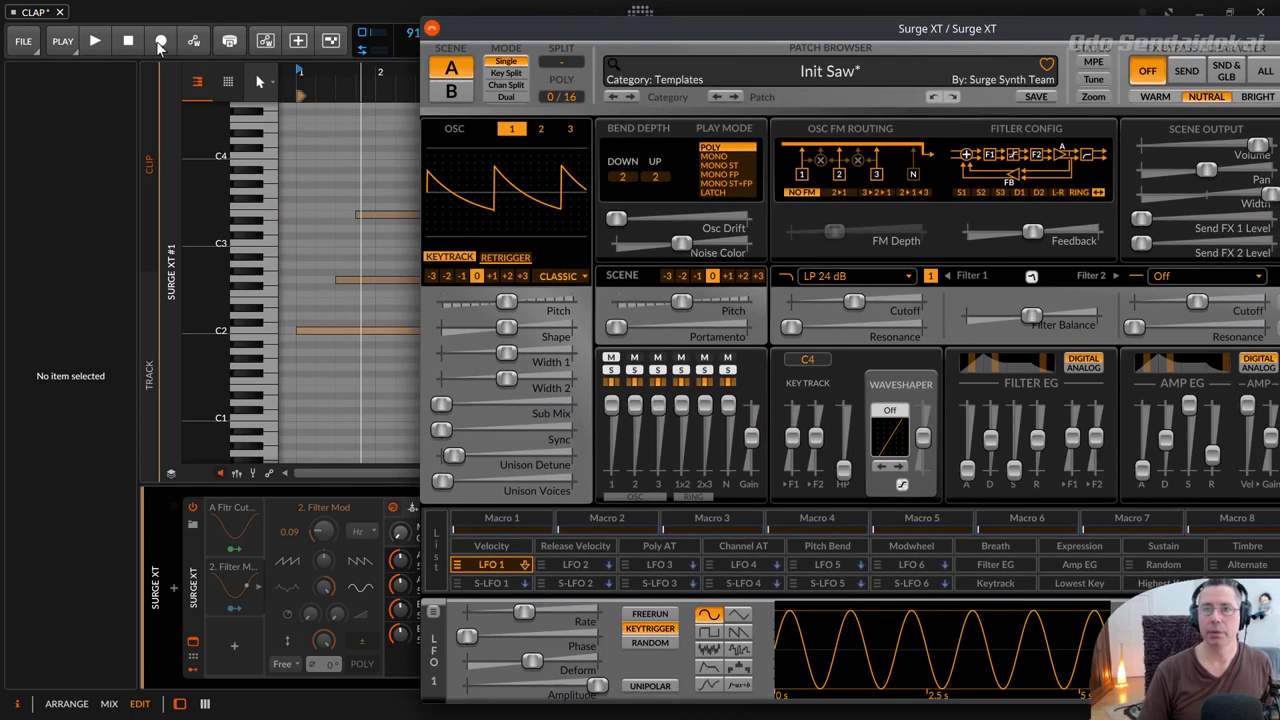
Play the Surge XT clip, set the Filter 1 cutoff to about 650 Hz and stop playback
{"action": "left_click", "coordinate": [108, 38]}
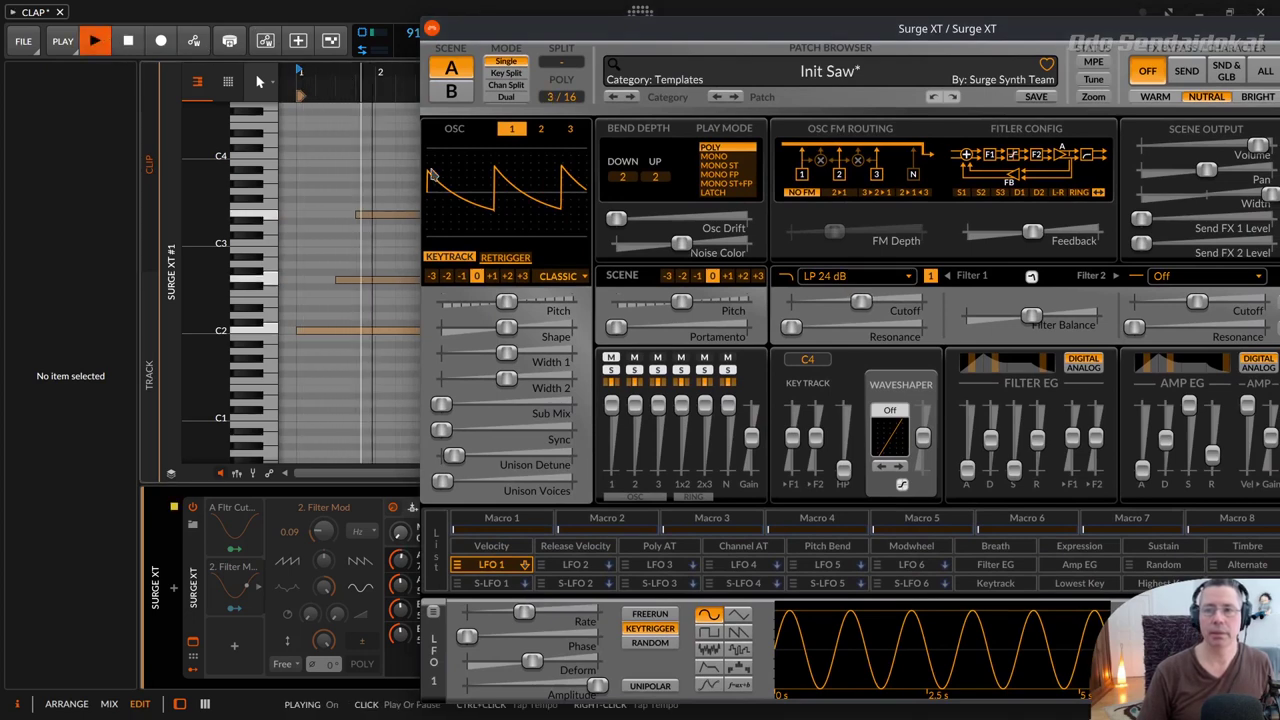
{"action": "left_click_drag", "start_coordinate": [862, 301], "coordinate": [904, 301]}
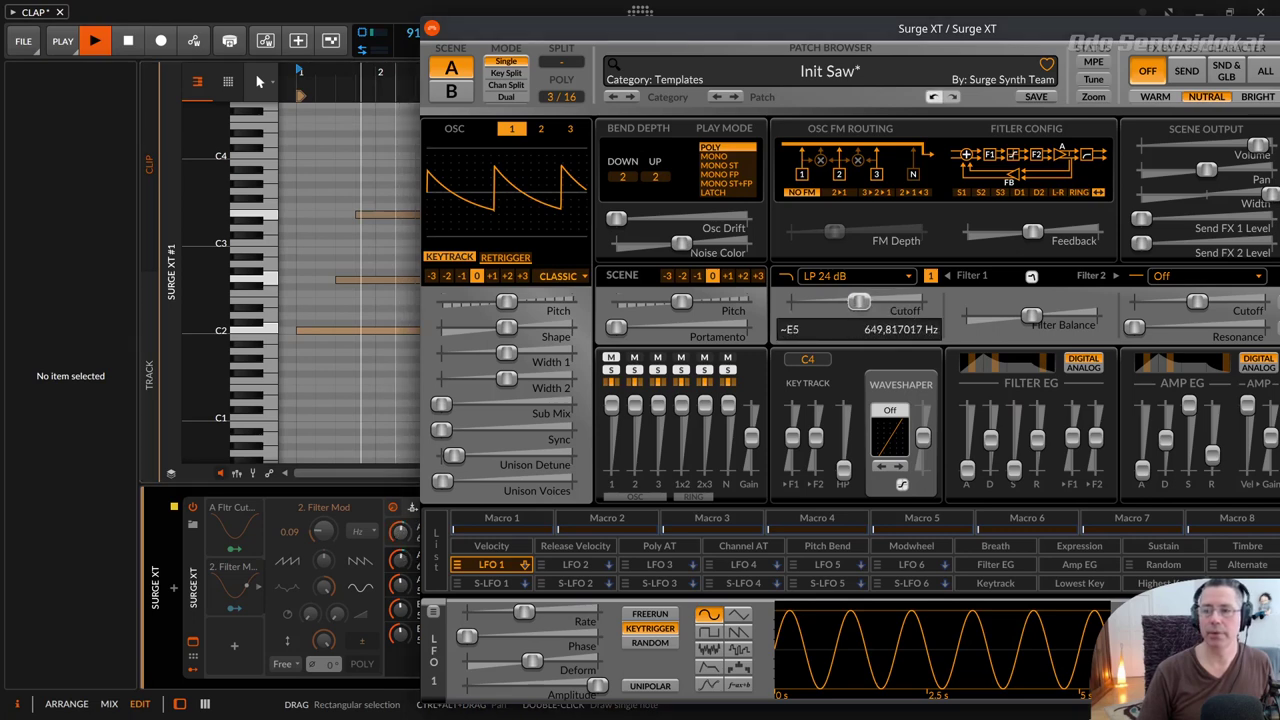
{"action": "left_click", "coordinate": [136, 48]}
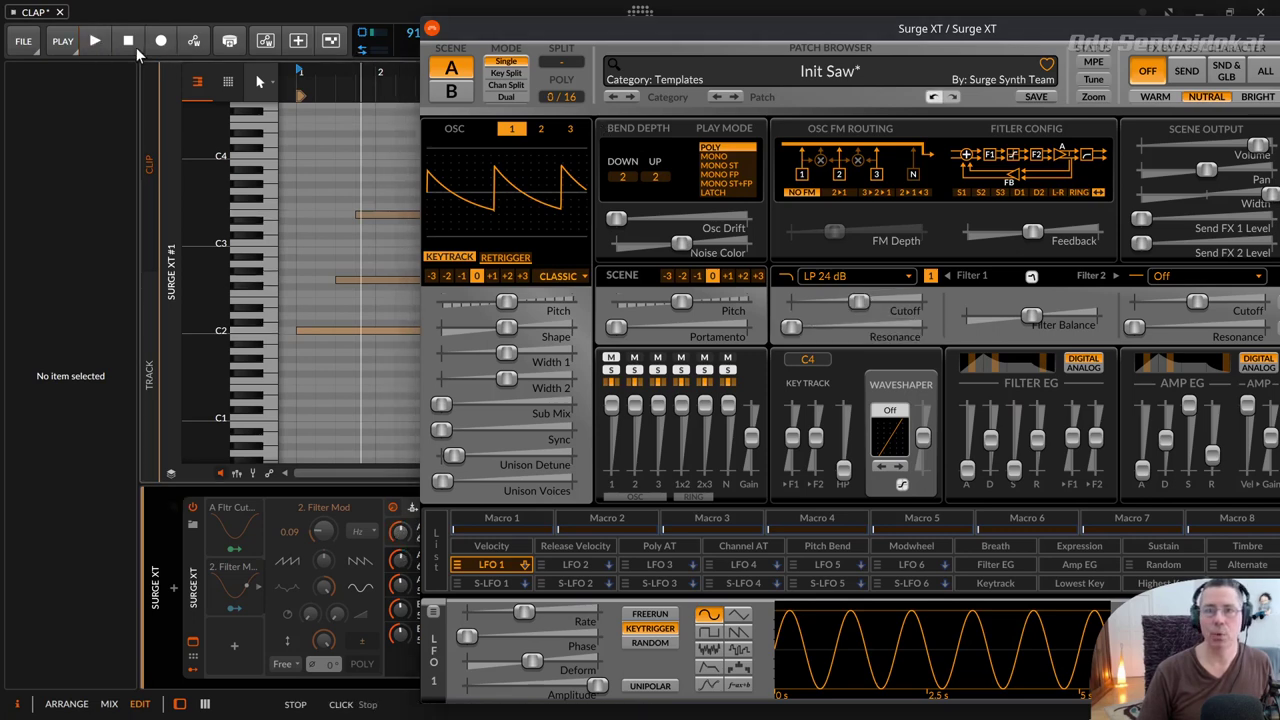
Activate the per-voice A Fltr Cutoff modulator on Surge XT and audition the clip
{"action": "right_click", "coordinate": [224, 540]}
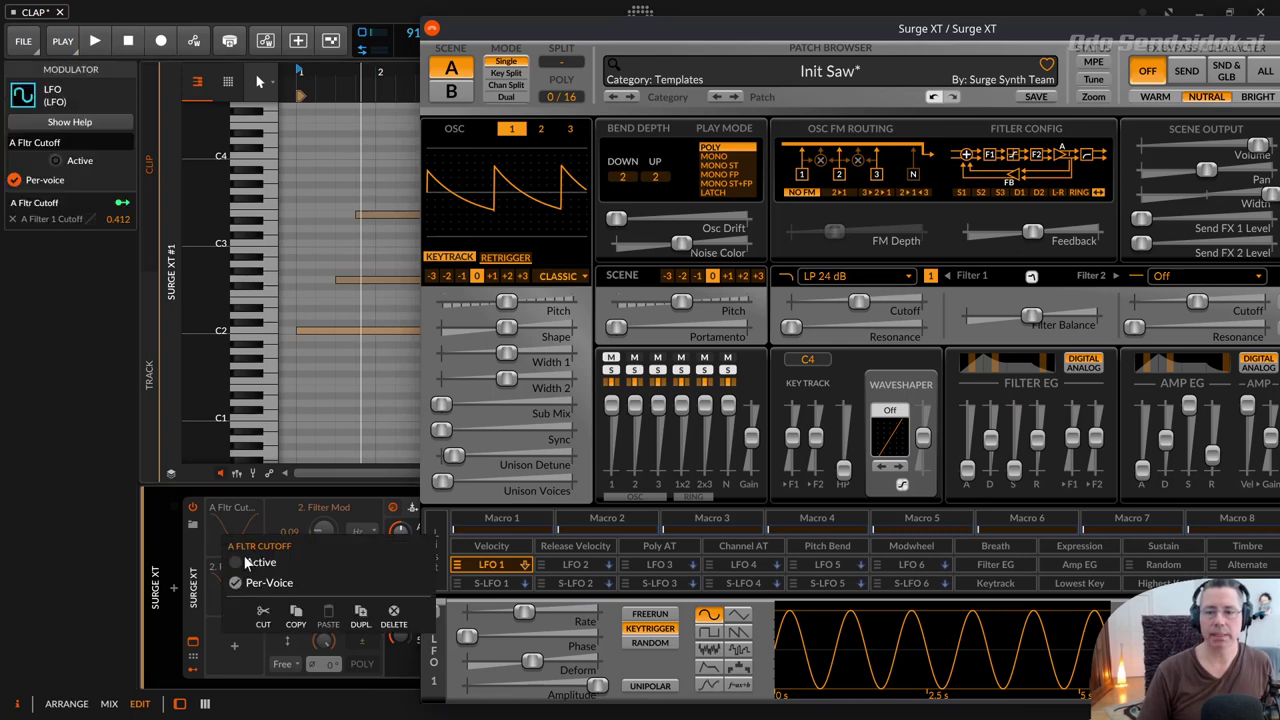
{"action": "left_click", "coordinate": [250, 562]}
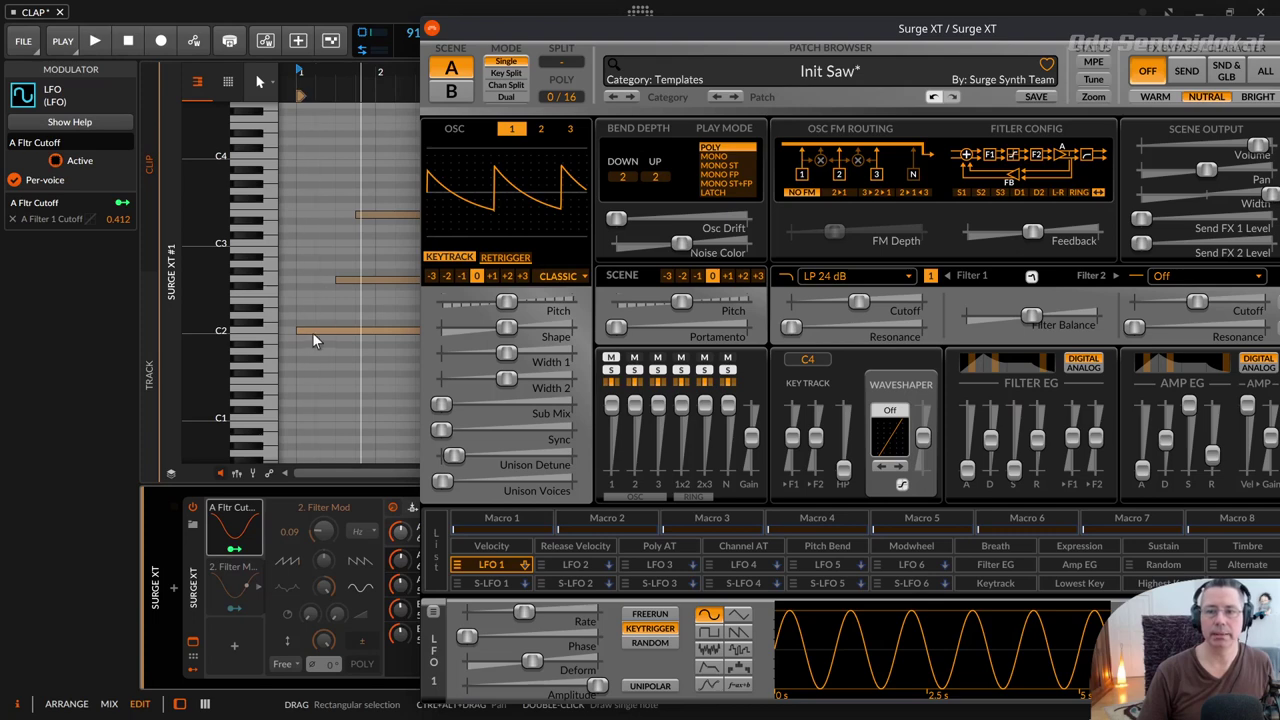
{"action": "left_click", "coordinate": [96, 41]}
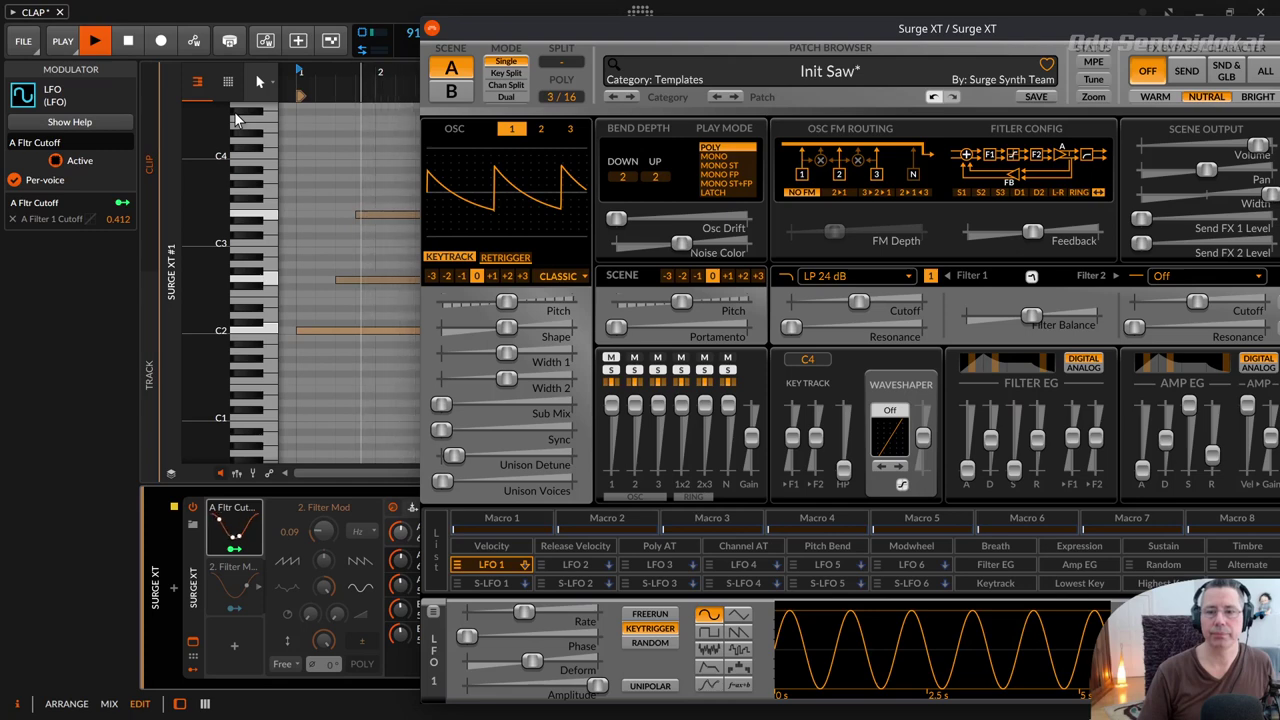
{"action": "left_click", "coordinate": [127, 42]}
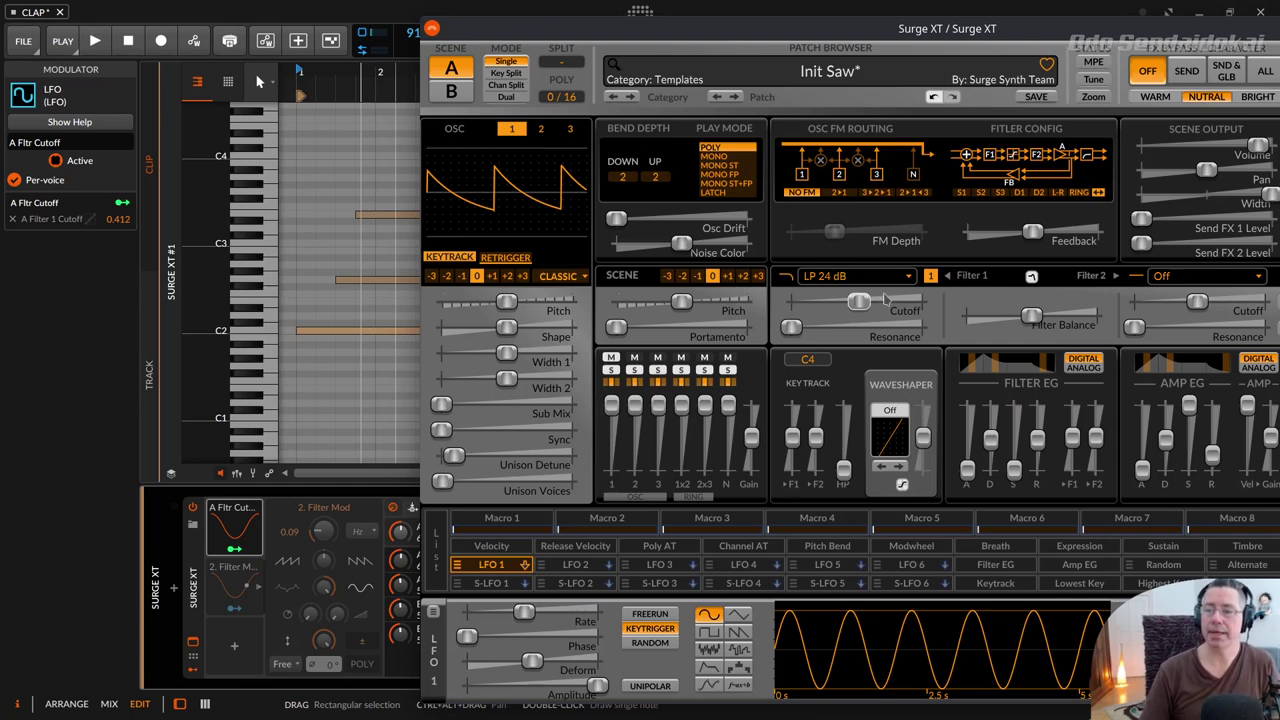
Activate the 2. Filter Mod LFO on Surge XT and raise the Filter 1 cutoff to about 818 Hz
{"action": "right_click", "coordinate": [239, 590]}
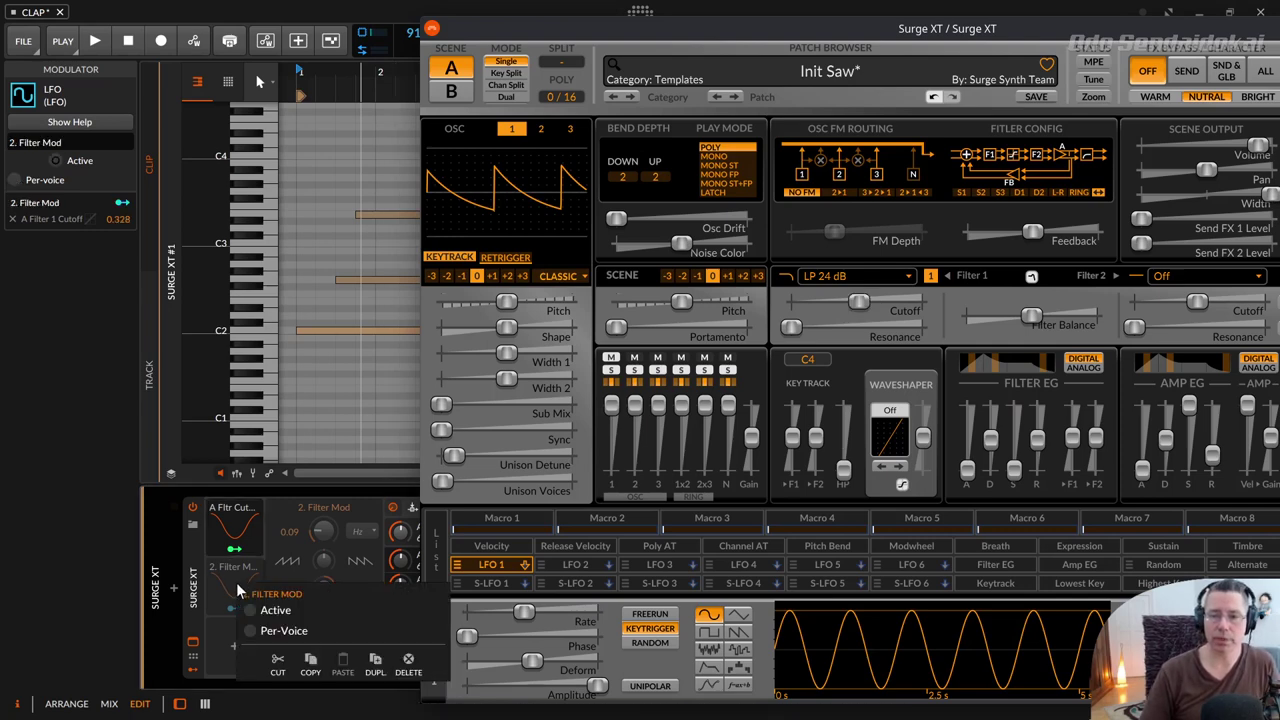
{"action": "left_click", "coordinate": [312, 609]}
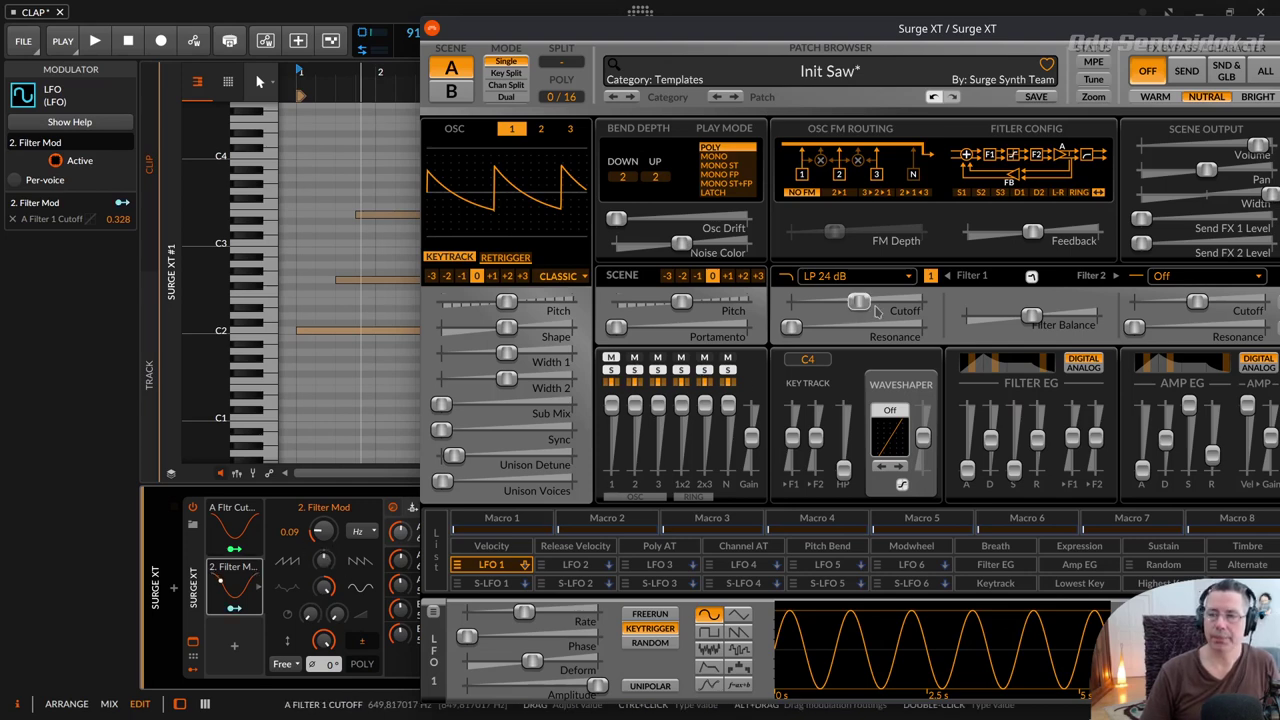
{"action": "mouse_move", "coordinate": [858, 302]}
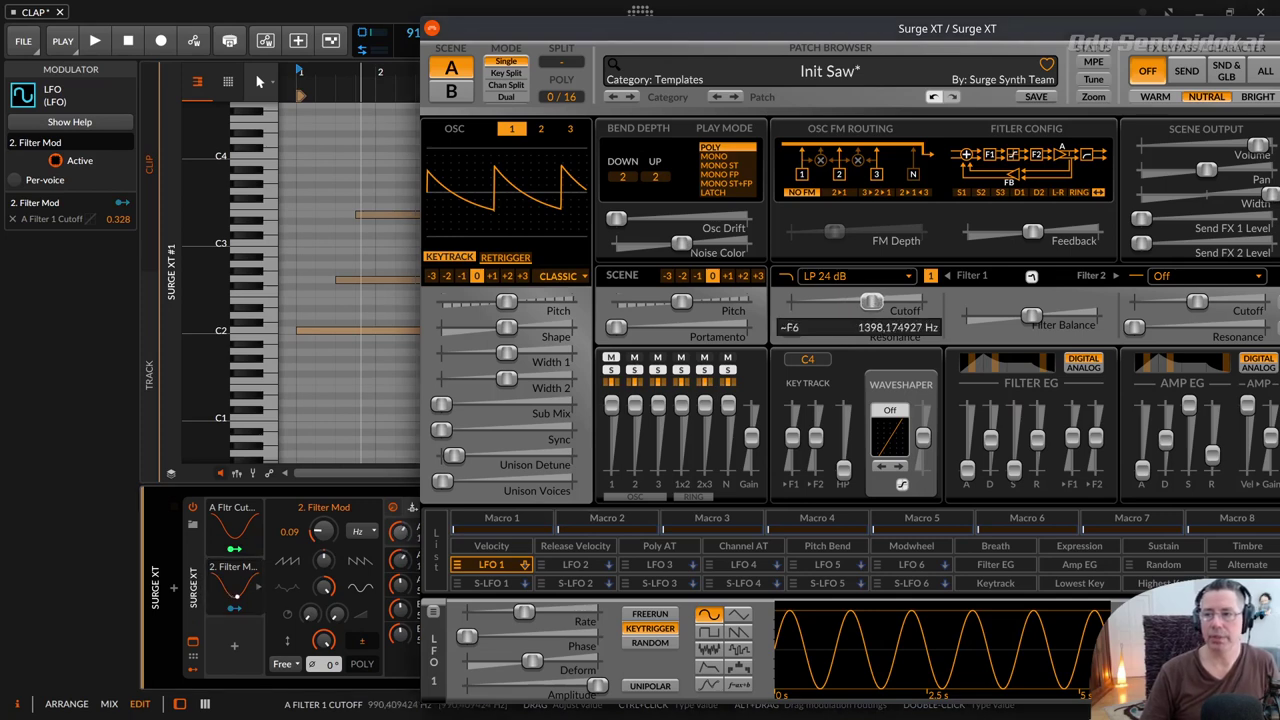
{"action": "mouse_move", "coordinate": [858, 302]}
{"action": "left_mouse_down"}
{"action": "mouse_move", "coordinate": [886, 302]}
{"action": "mouse_move", "coordinate": [824, 302]}
{"action": "mouse_move", "coordinate": [862, 302]}
{"action": "left_mouse_up"}
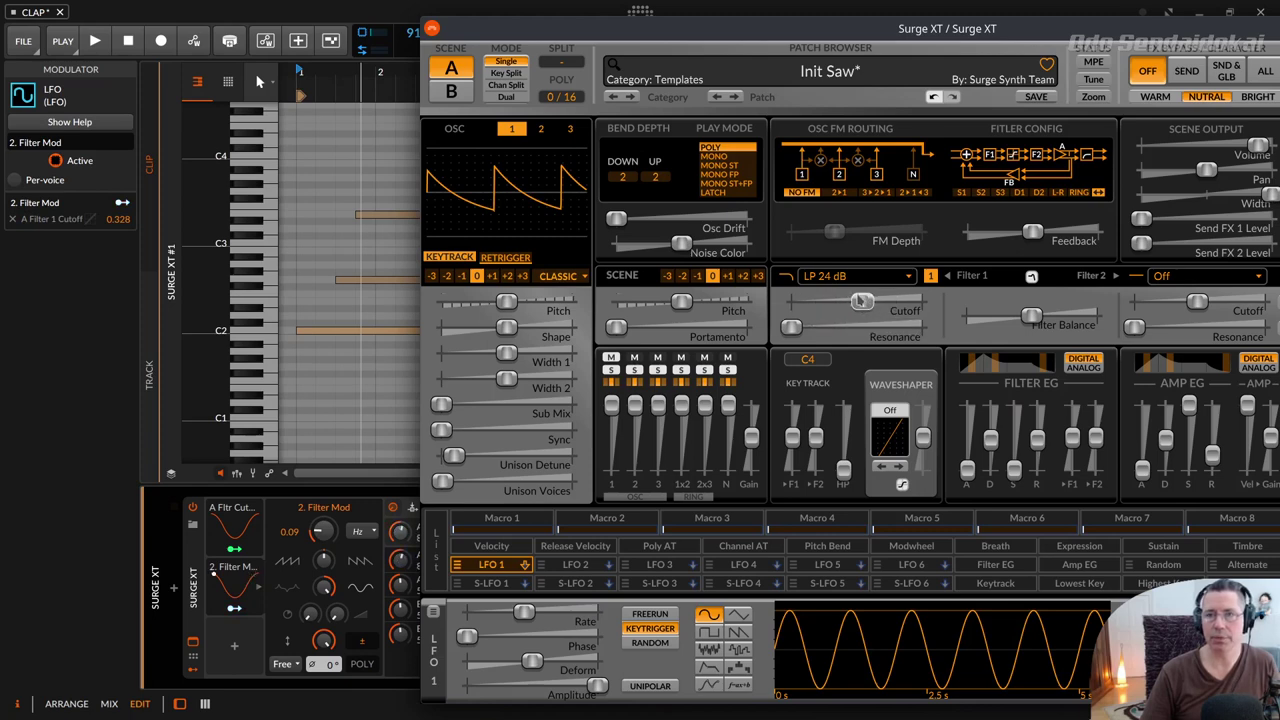
Audition the clip with both cutoff modulators active and close the Surge XT plug-in window
{"action": "left_click", "coordinate": [94, 41]}
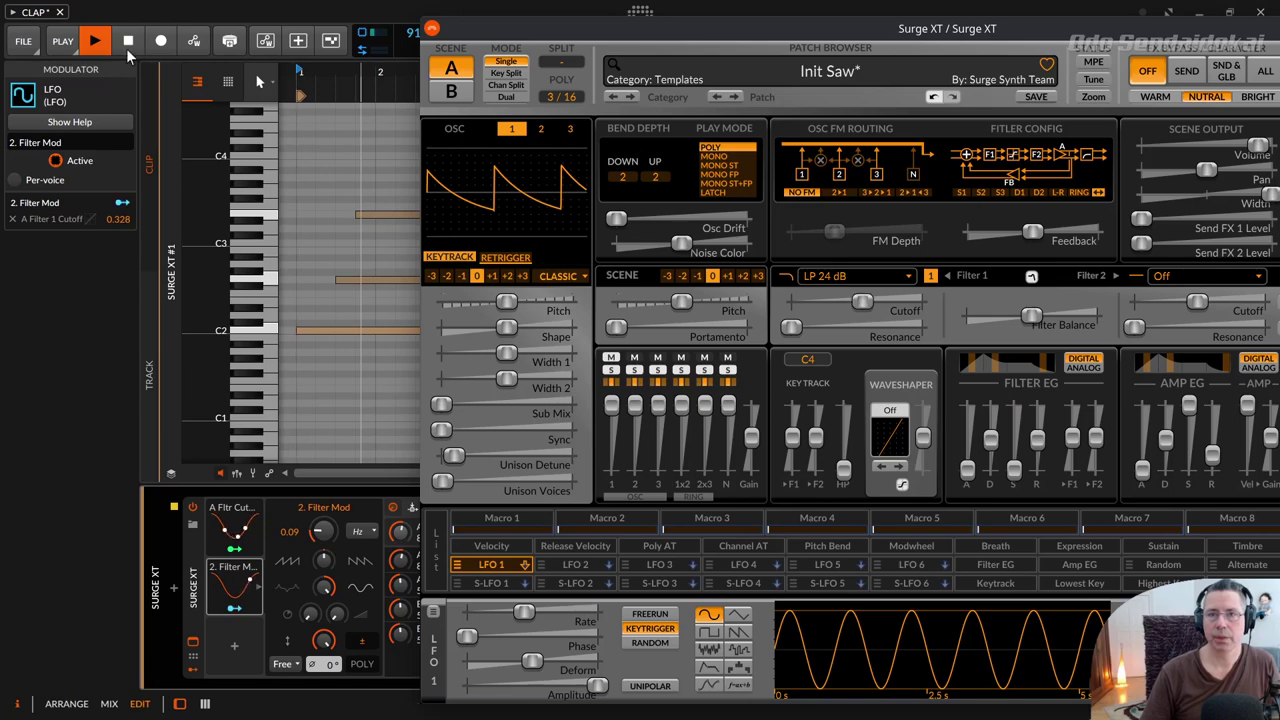
{"action": "key", "text": "space"}
{"action": "left_click_drag", "start_coordinate": [886, 30], "coordinate": [602, 24]}
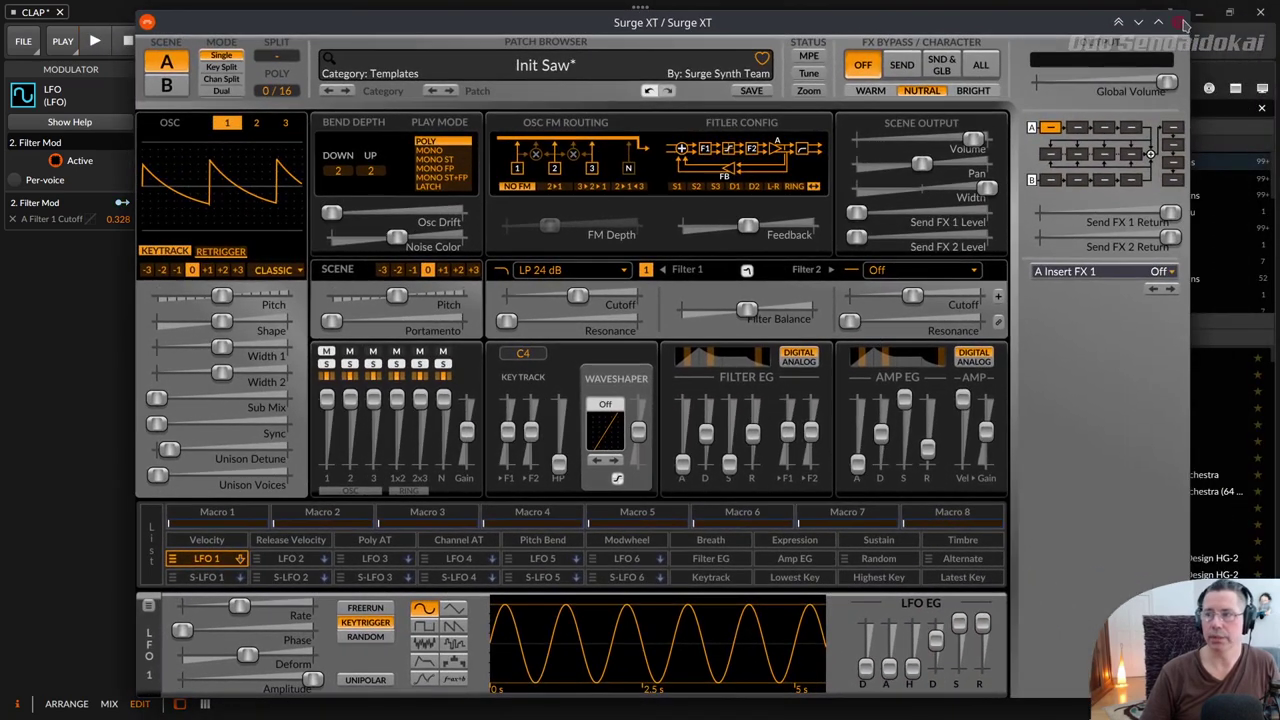
{"action": "left_click", "coordinate": [1183, 22]}
Inspect the Surge XT device's modulation mappings, briefly entering and leaving mapping mode for Voice Stack Spread
{"action": "left_click", "coordinate": [189, 570]}
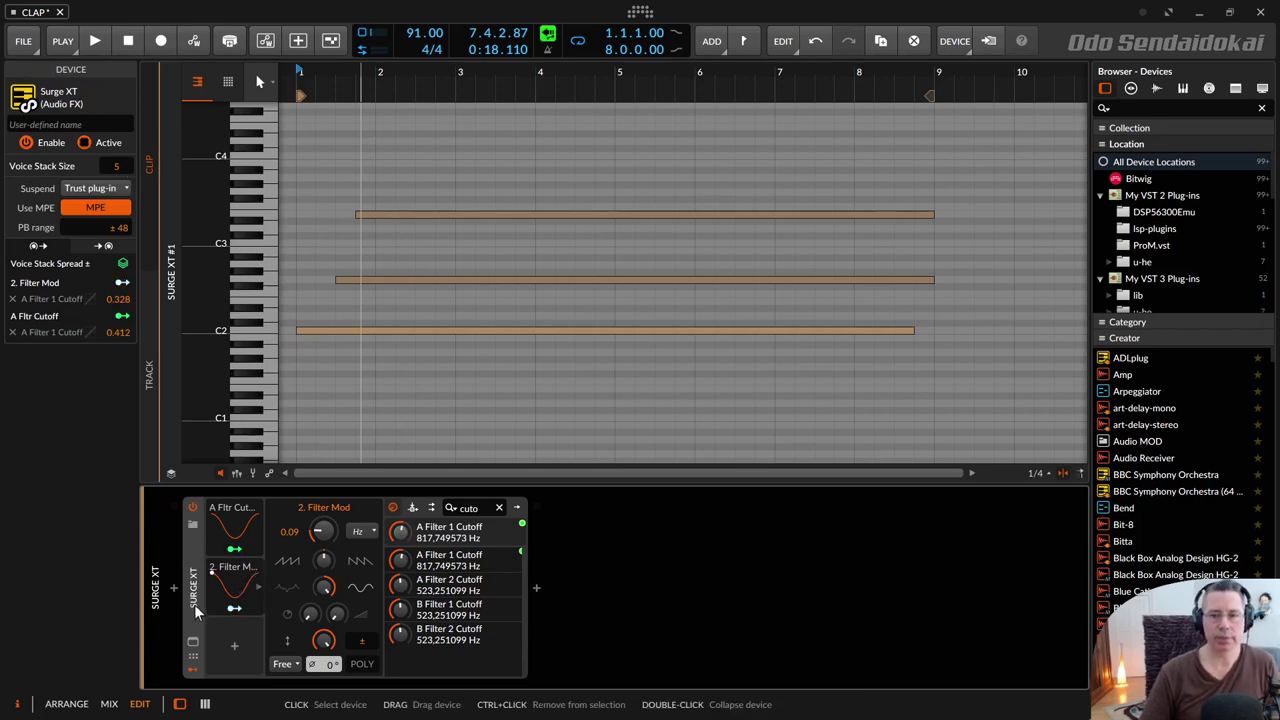
{"action": "left_click", "coordinate": [121, 265]}
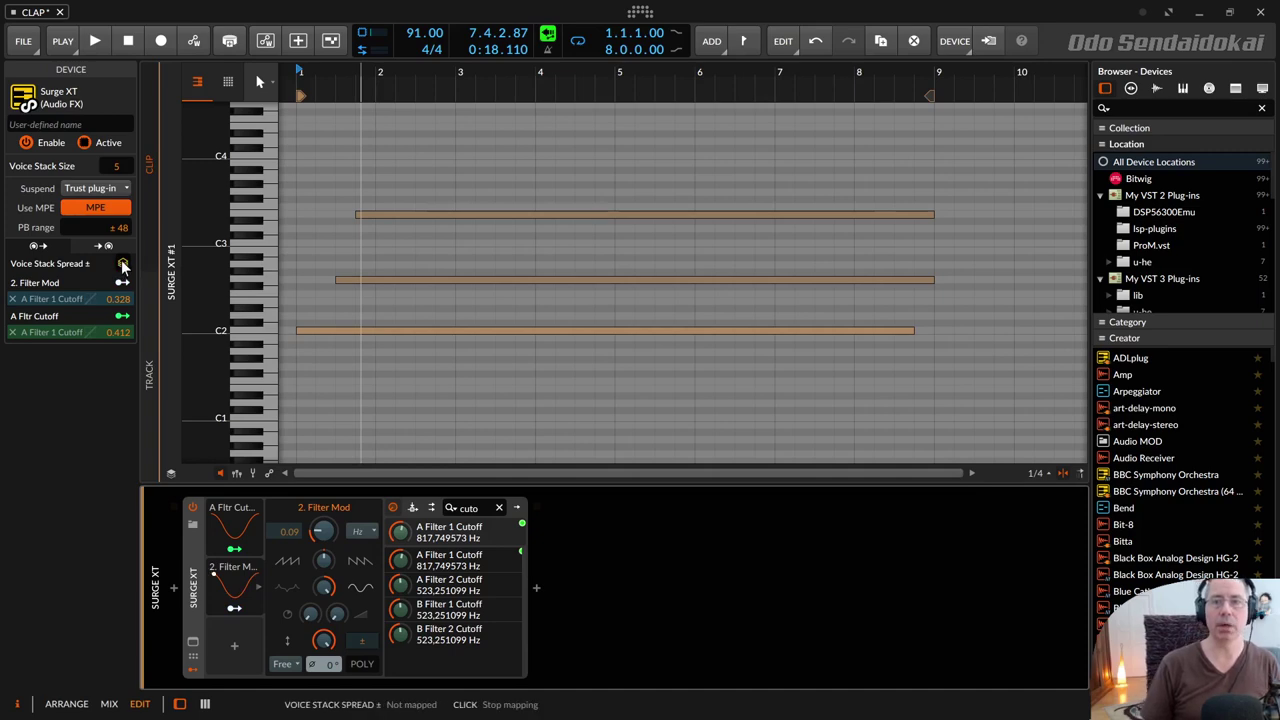
{"action": "left_click", "coordinate": [121, 264]}
Return to the arranger, select the Hive track and open its plug-in window clear of the track list
{"action": "key", "text": "alt+1"}
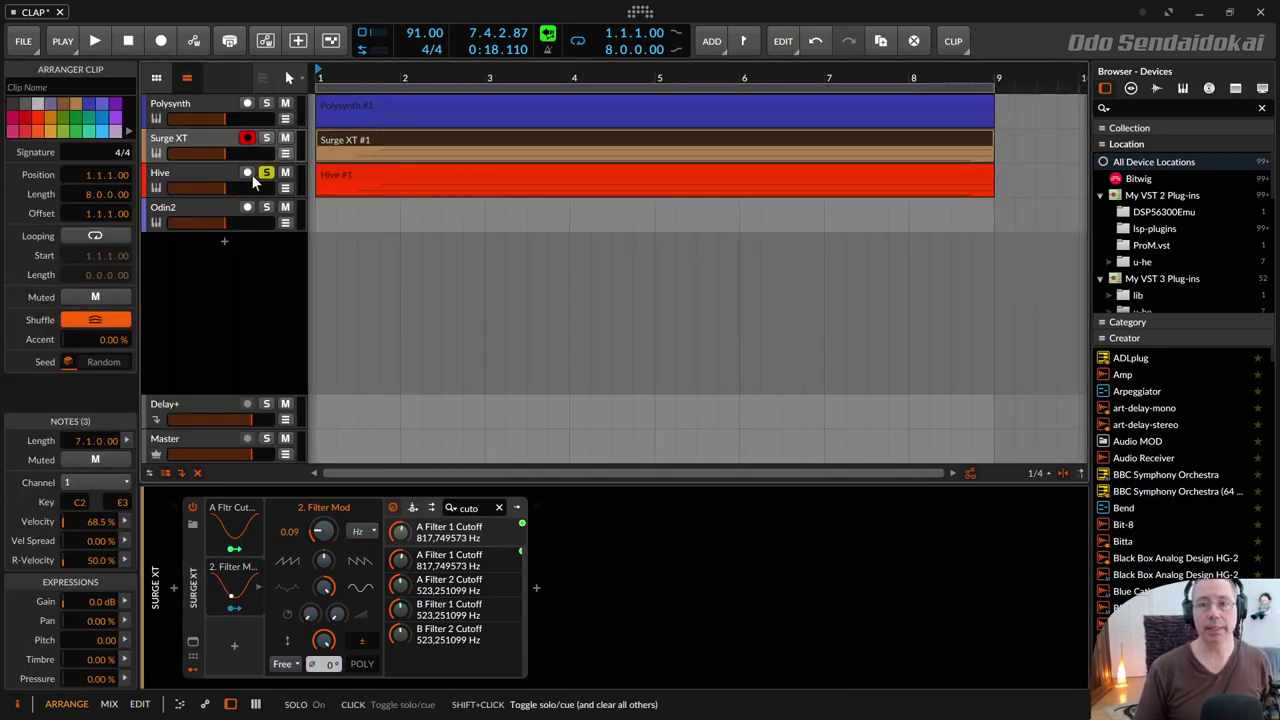
{"action": "left_click", "coordinate": [201, 176]}
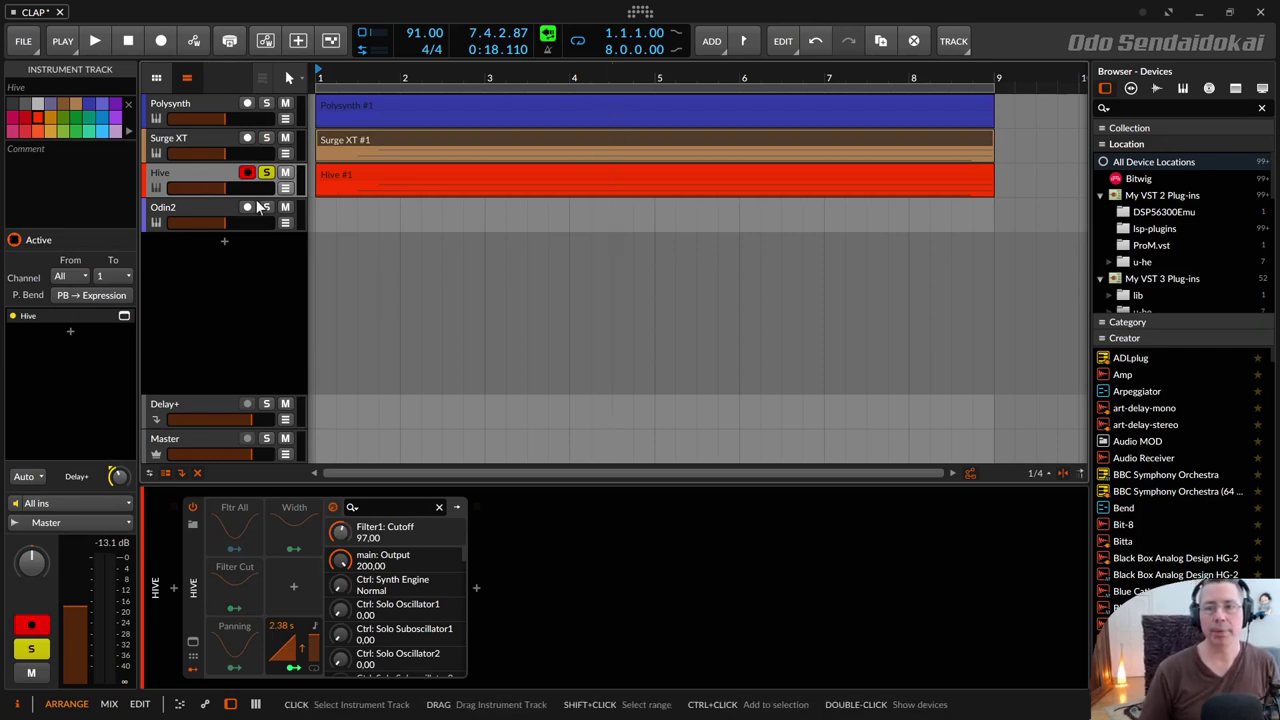
{"action": "left_click", "coordinate": [194, 645]}
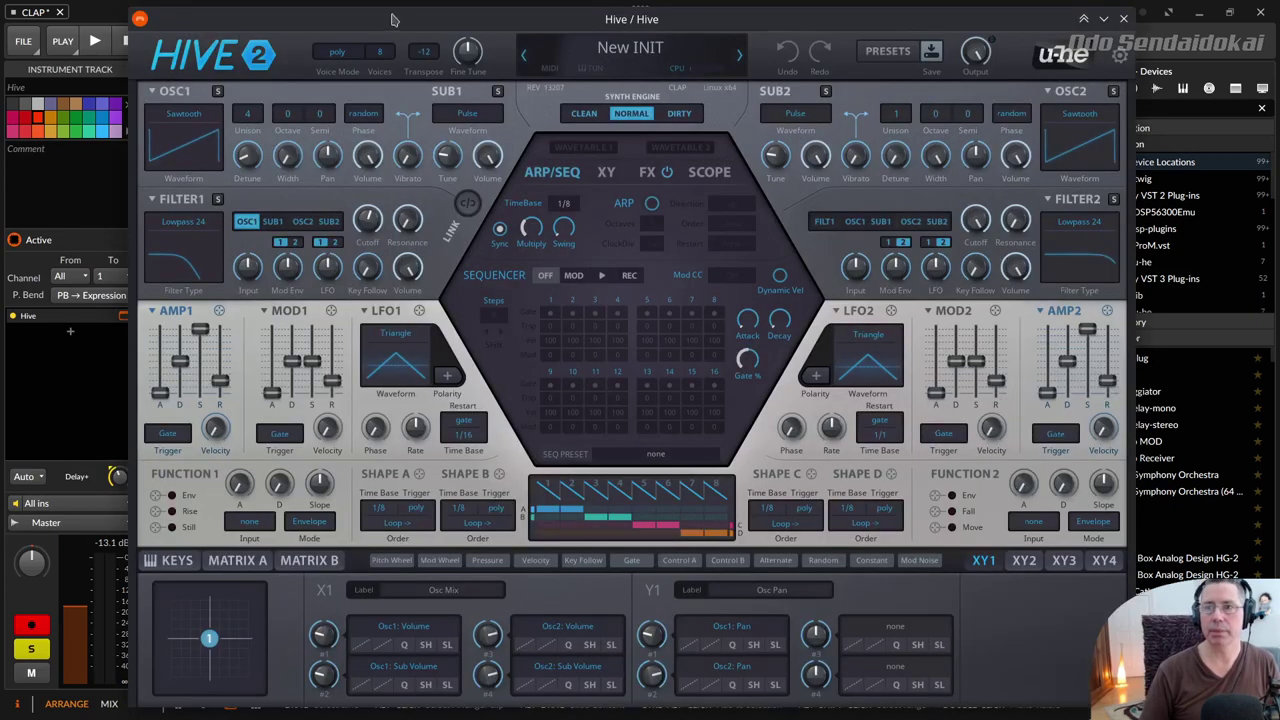
{"action": "left_click_drag", "start_coordinate": [392, 19], "coordinate": [782, 19]}
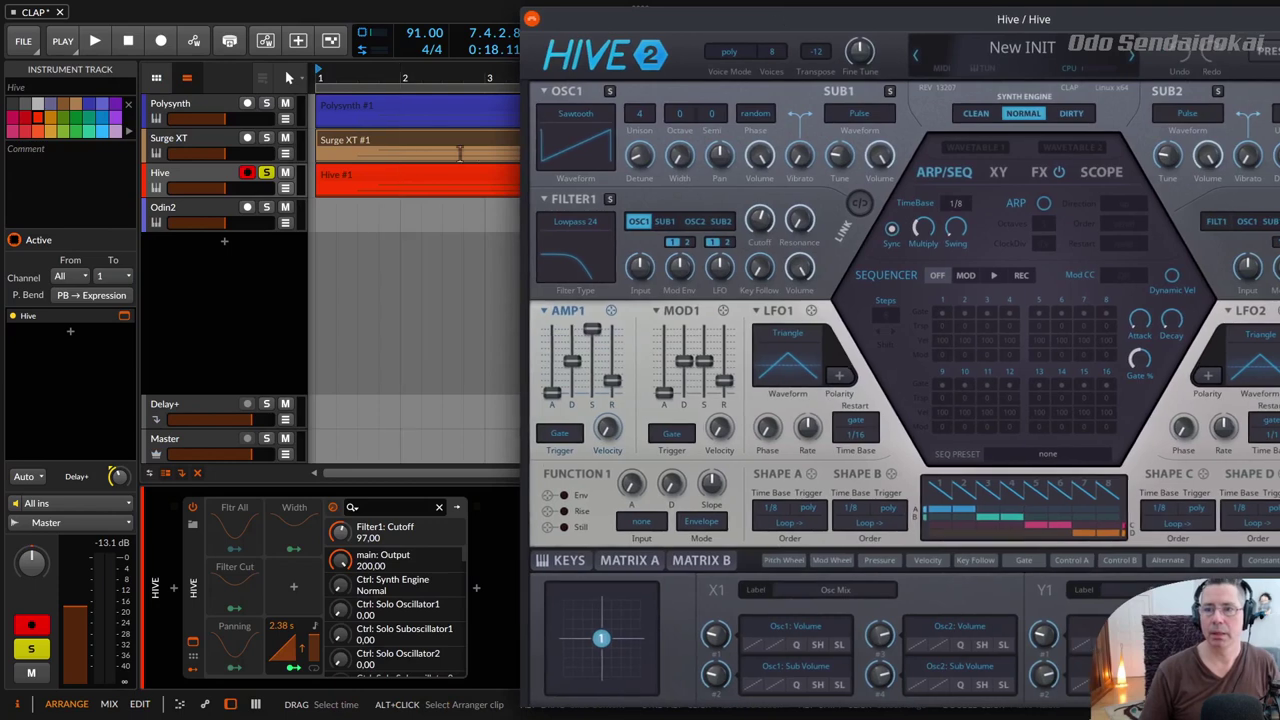
Open the Hive #1 clip in the note editor, zoomed out to show its three notes beside the plug-in window
{"action": "left_click", "coordinate": [444, 171]}
{"action": "double_click", "coordinate": [444, 171]}
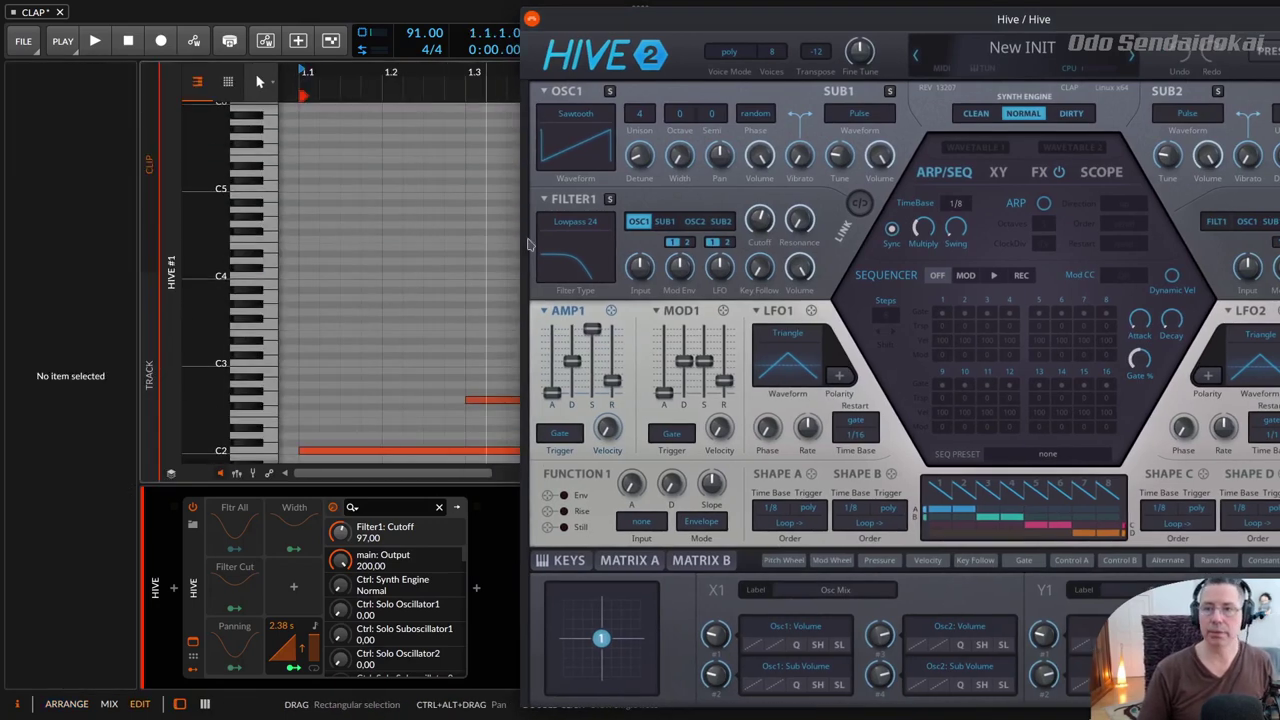
{"action": "left_click_drag", "start_coordinate": [395, 72], "coordinate": [391, 12]}
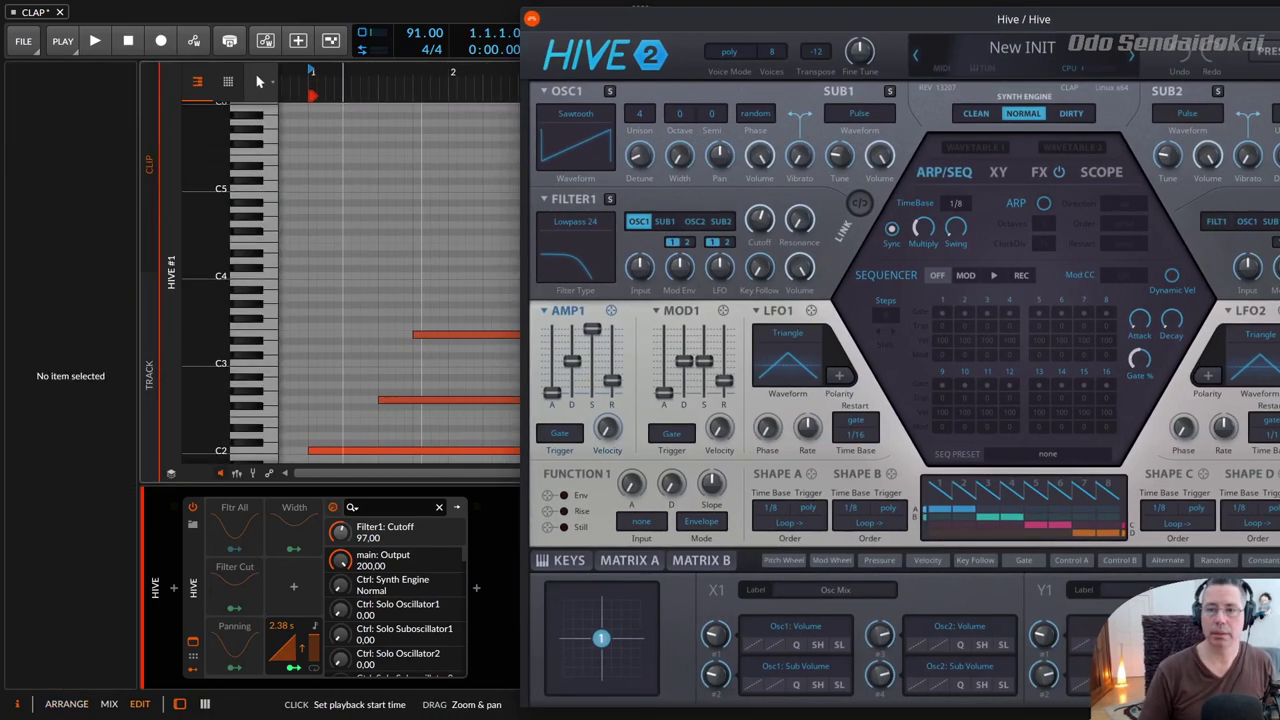
{"action": "left_click_drag", "start_coordinate": [621, 15], "coordinate": [584, 15]}
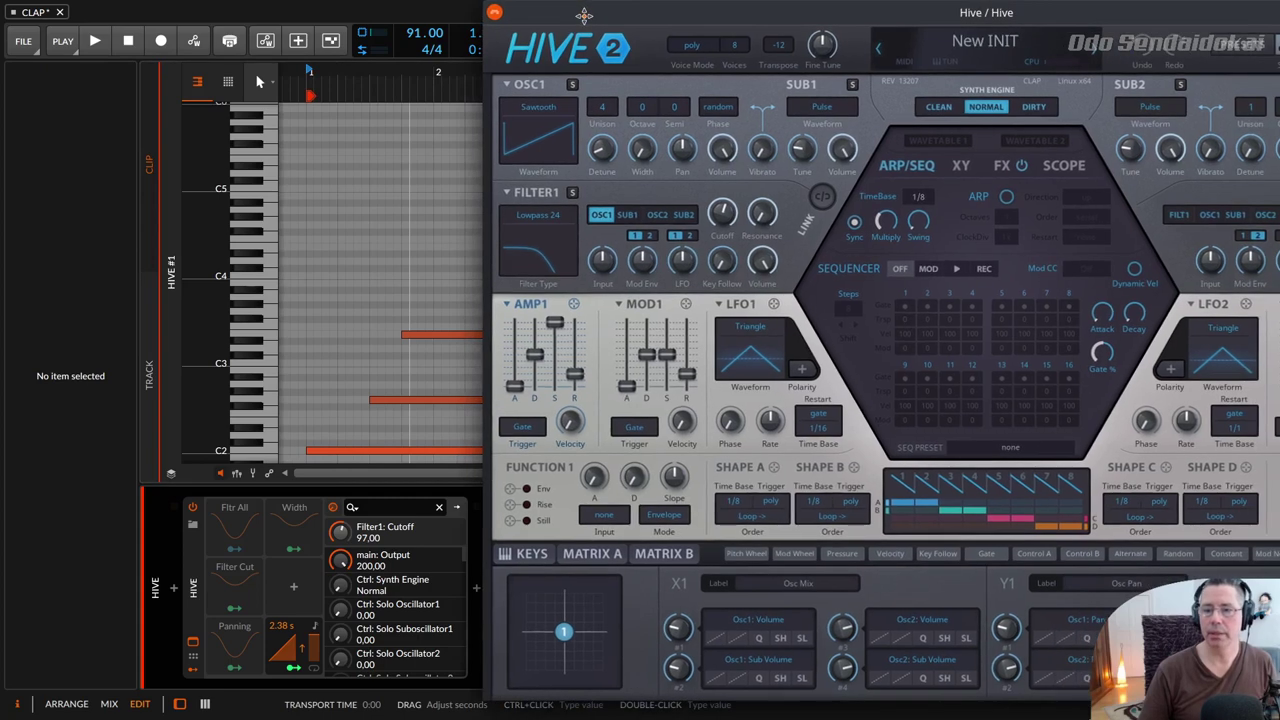
Activate the Fltr All LFO modulator on Hive and audition the clip
{"action": "left_click", "coordinate": [236, 522]}
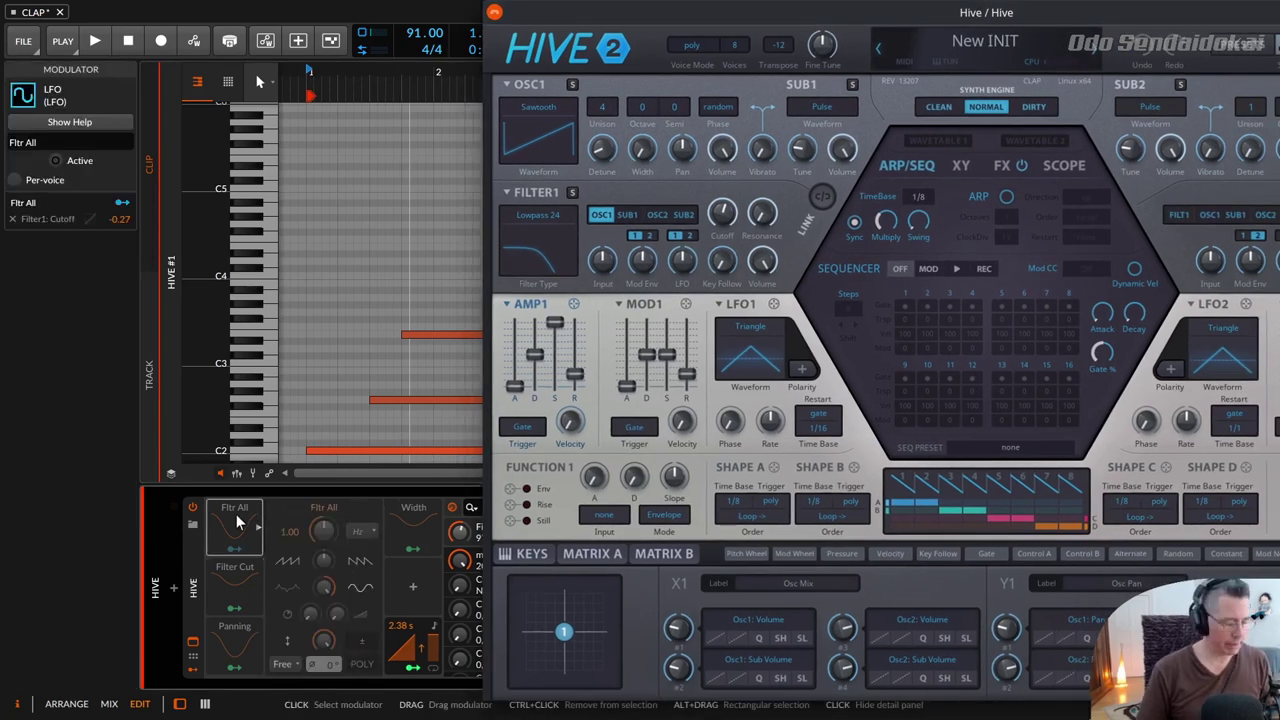
{"action": "left_click", "coordinate": [258, 527]}
{"action": "right_click", "coordinate": [245, 525]}
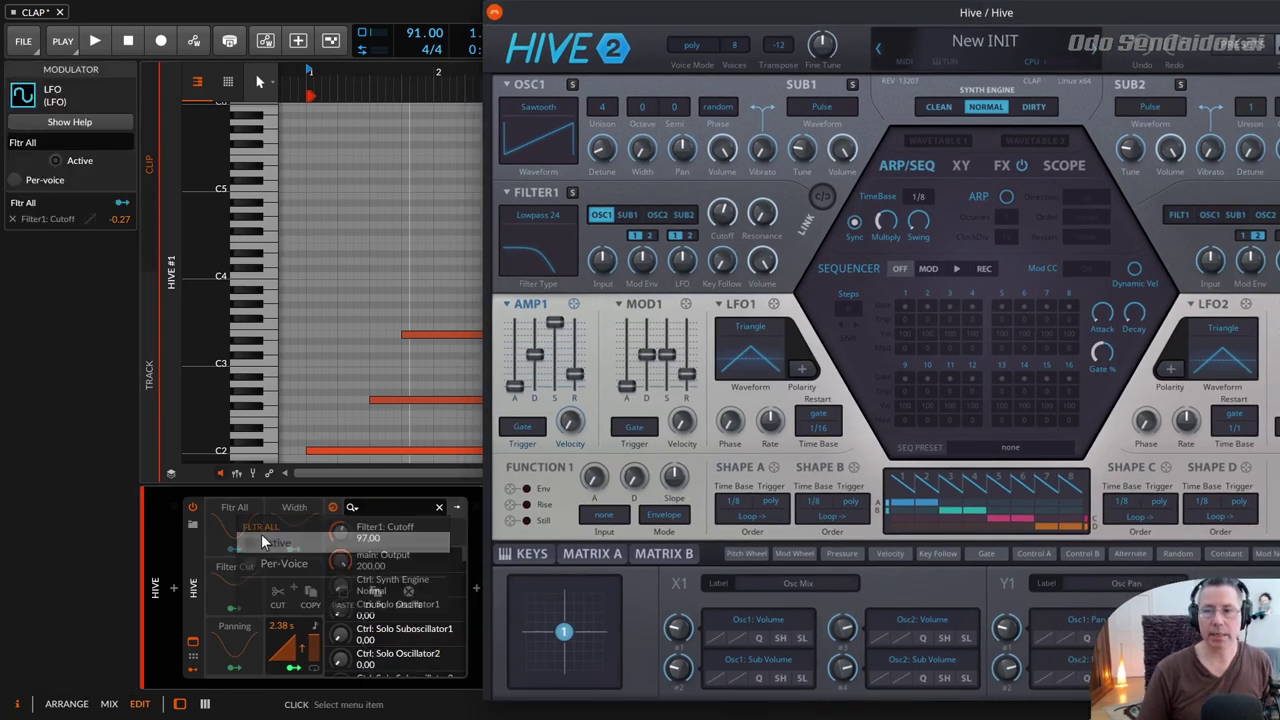
{"action": "left_click", "coordinate": [263, 541]}
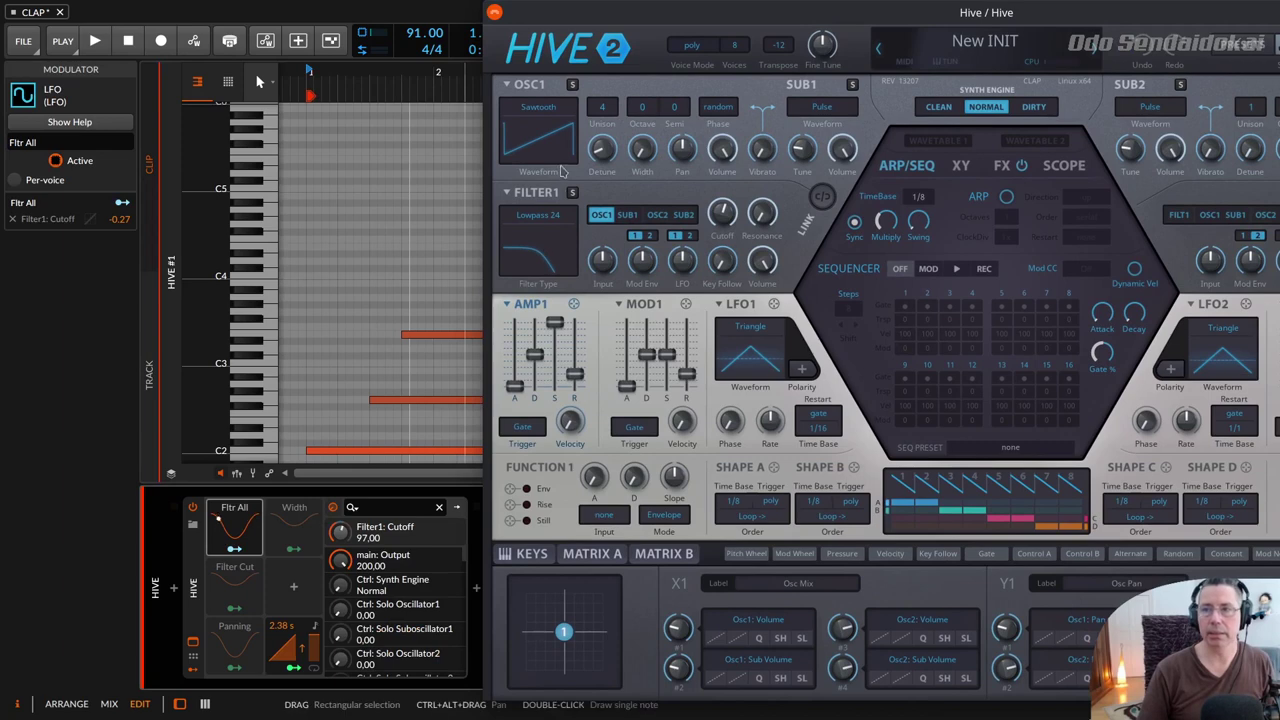
{"action": "left_click", "coordinate": [95, 45]}
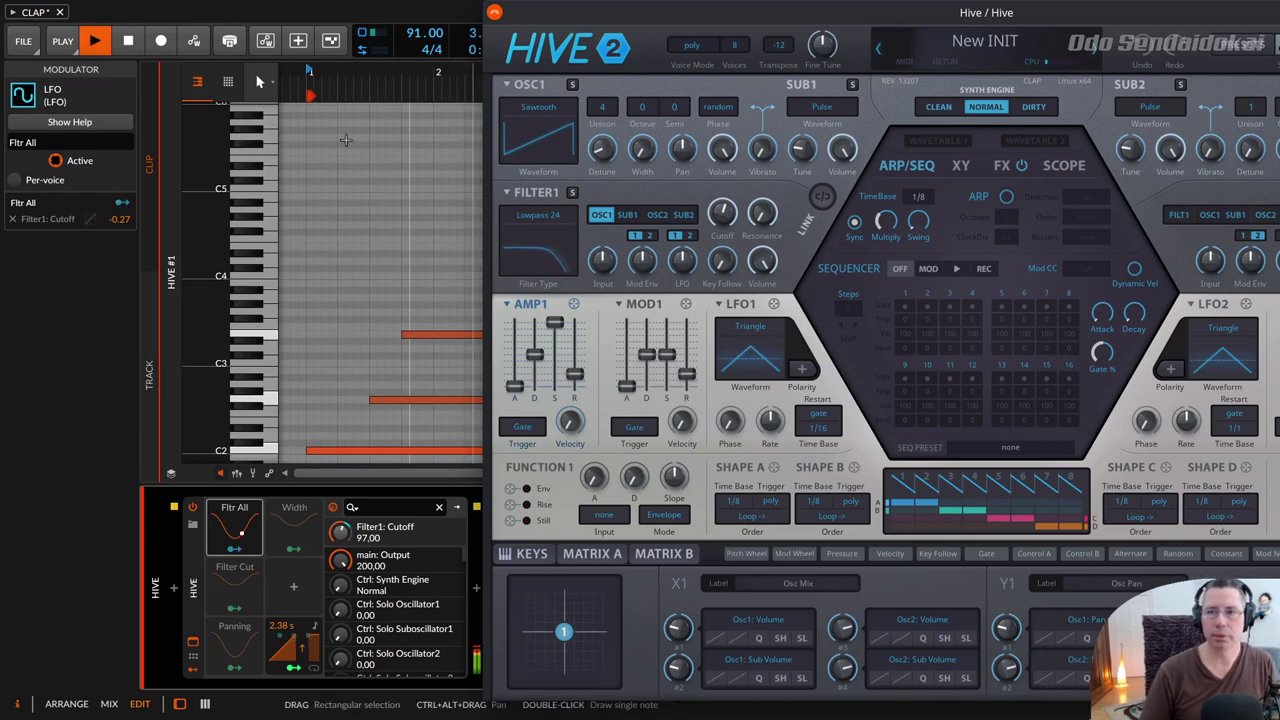
{"action": "key", "text": "space"}
Deactivate Hive's Fltr All modulator, activate the per-voice Filter Cut modulator instead and start playback
{"action": "right_click", "coordinate": [230, 530]}
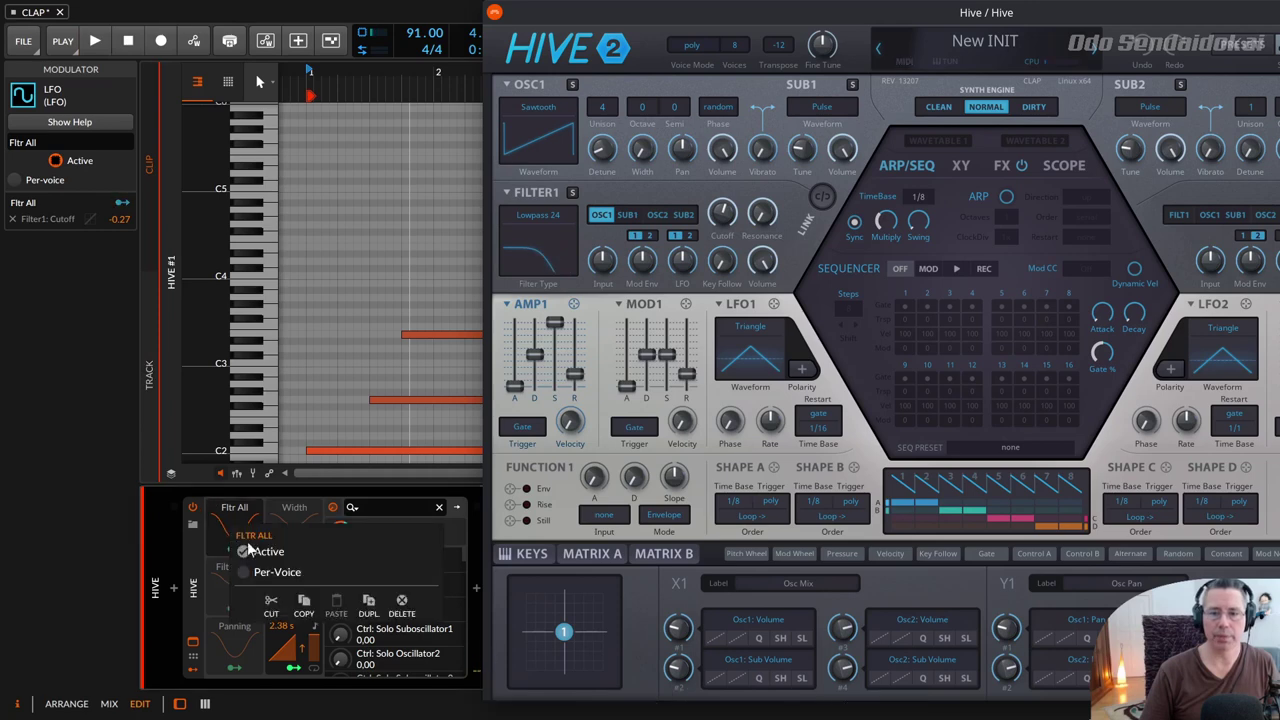
{"action": "left_click", "coordinate": [250, 578]}
{"action": "right_click", "coordinate": [252, 580]}
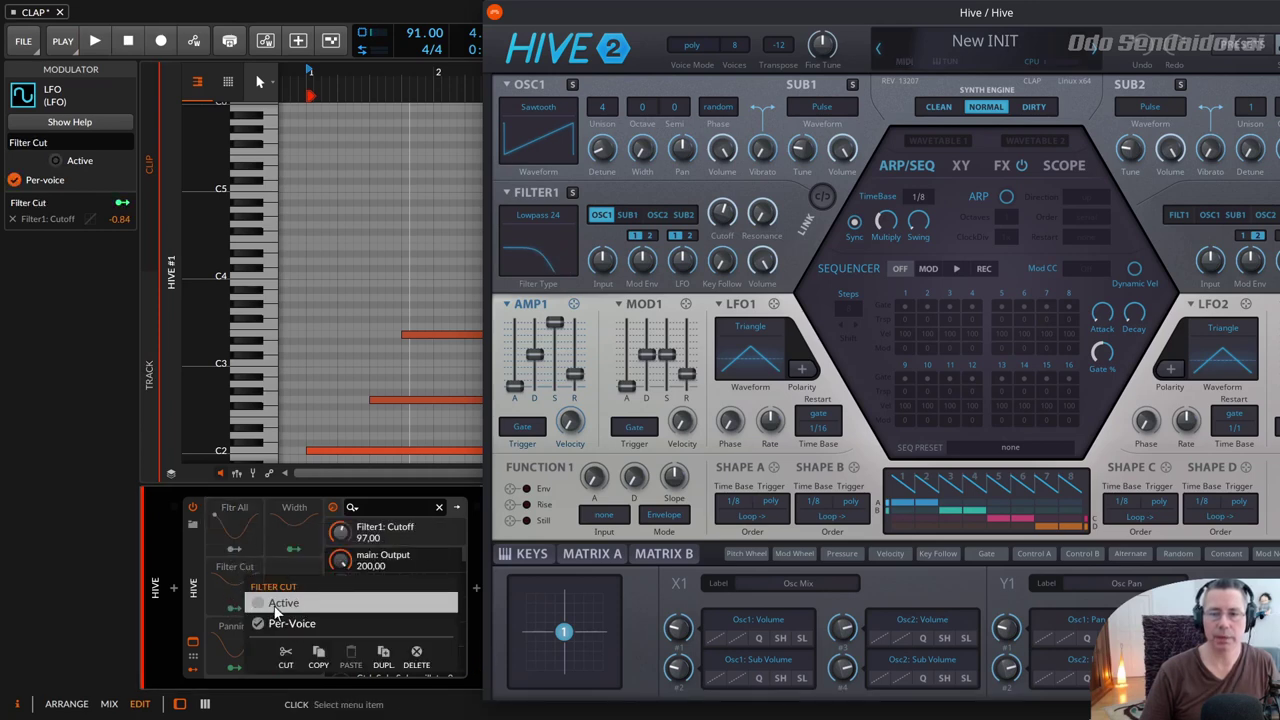
{"action": "left_click", "coordinate": [278, 604]}
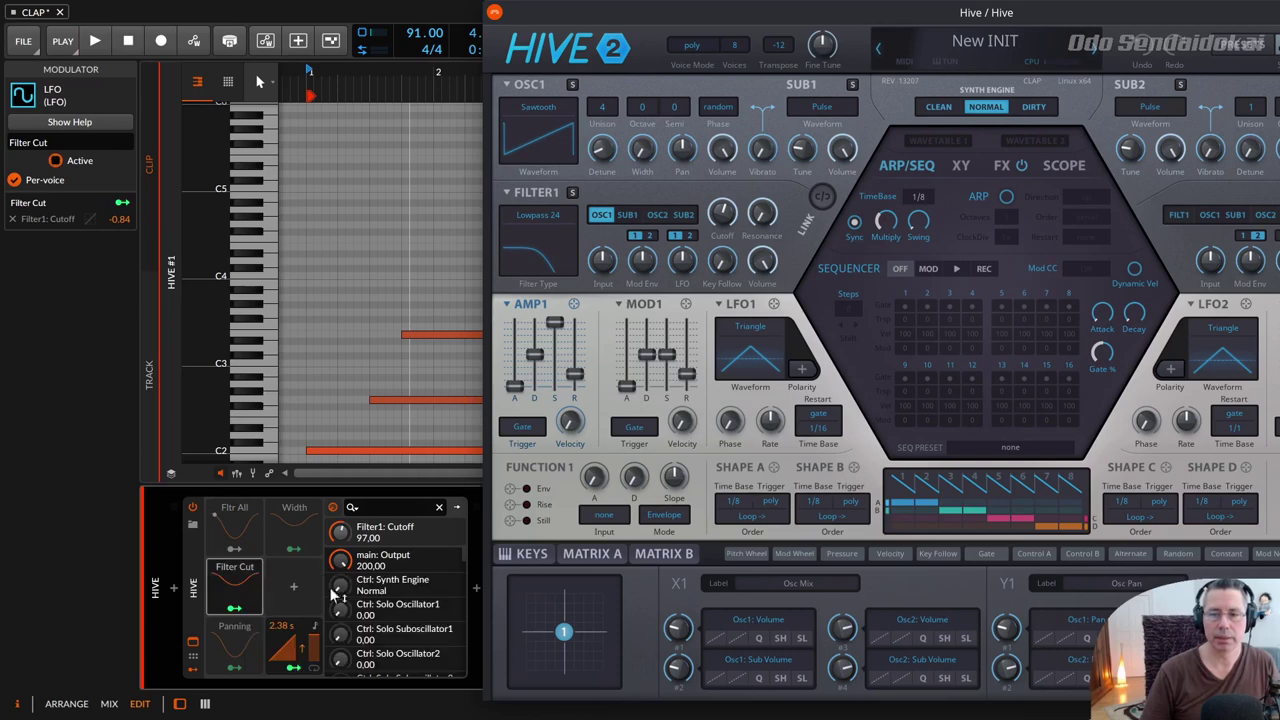
{"action": "left_click", "coordinate": [97, 41]}
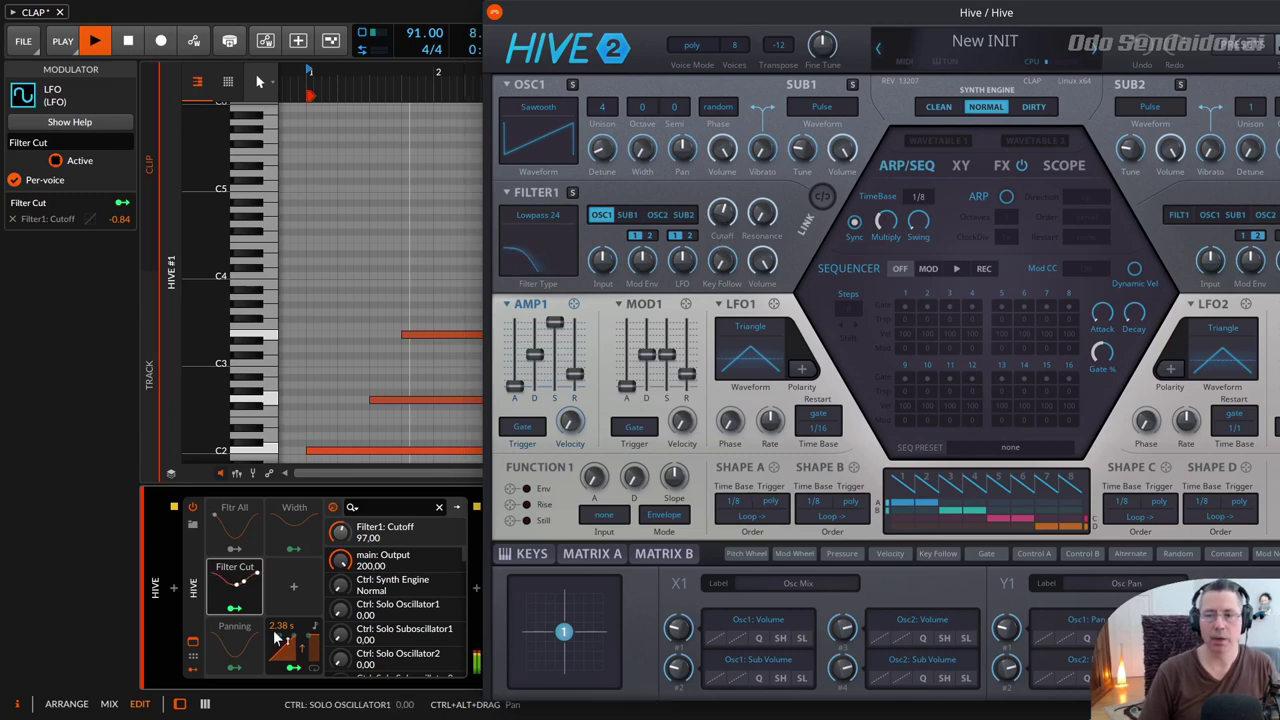
Activate Hive's per-voice Panning modulator during playback and raise the Filter 1 cutoff to 125
{"action": "right_click", "coordinate": [236, 646]}
{"action": "left_click", "coordinate": [248, 648]}
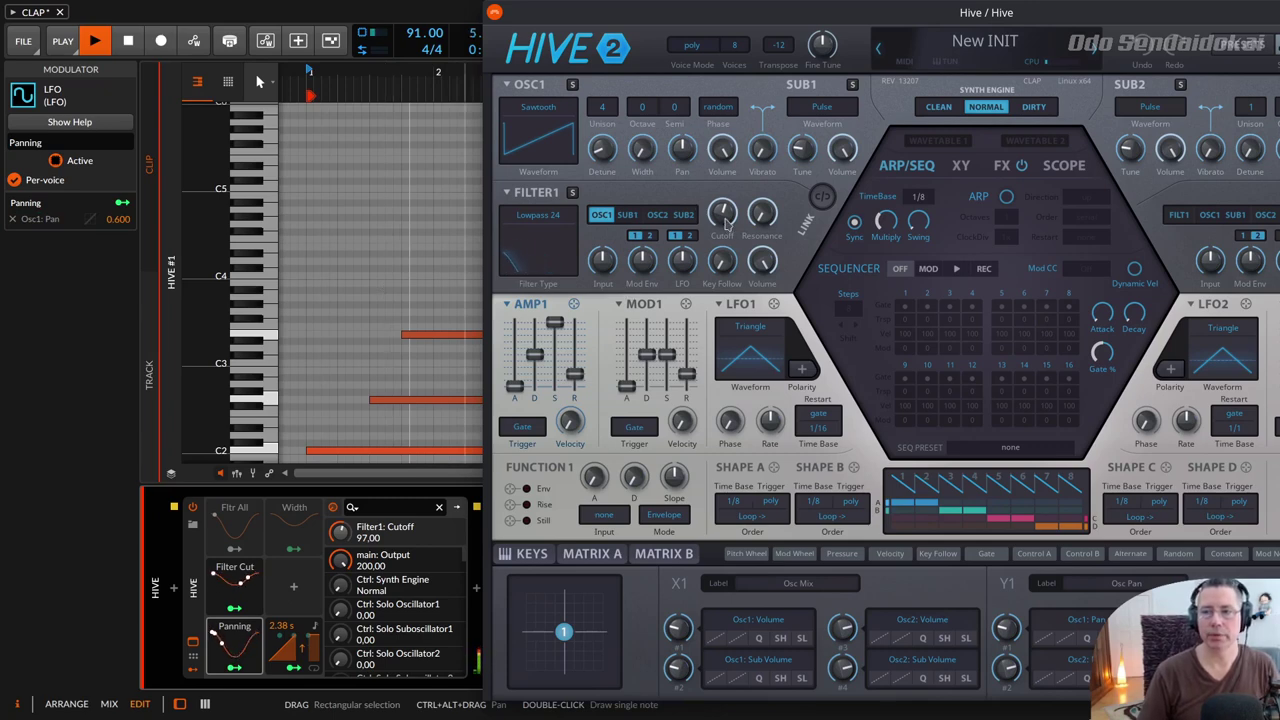
{"action": "left_click_drag", "start_coordinate": [726, 224], "coordinate": [728, 285]}
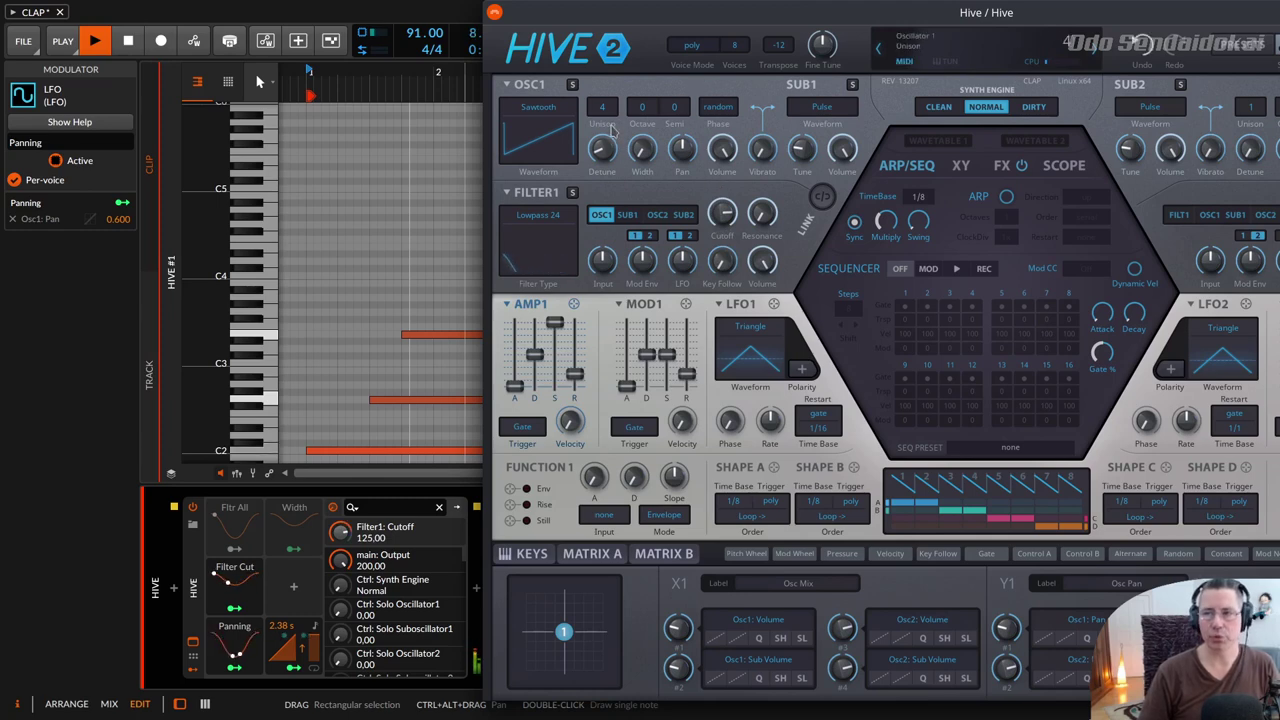
Try different Osc1 Width values, set it to 0, and activate the per-voice Width modulator with its detail settings shown
{"action": "left_click", "coordinate": [642, 148]}
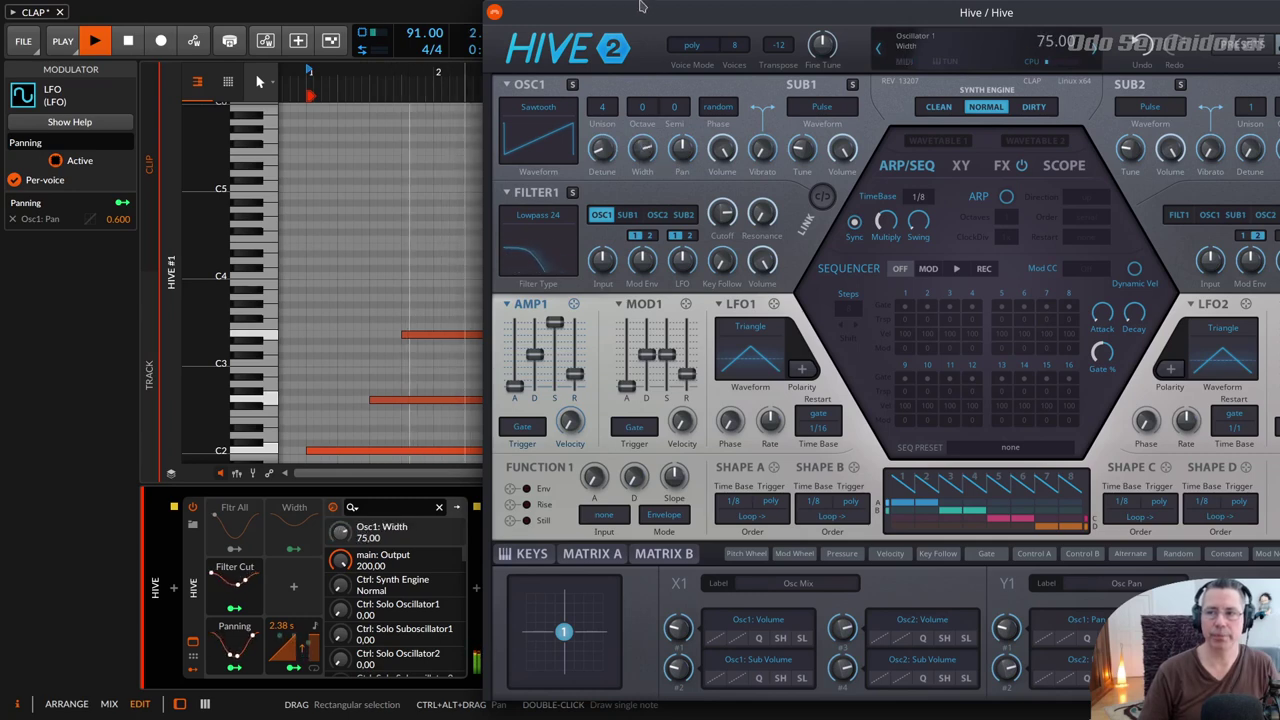
{"action": "left_click_drag", "start_coordinate": [642, 148], "coordinate": [644, 210]}
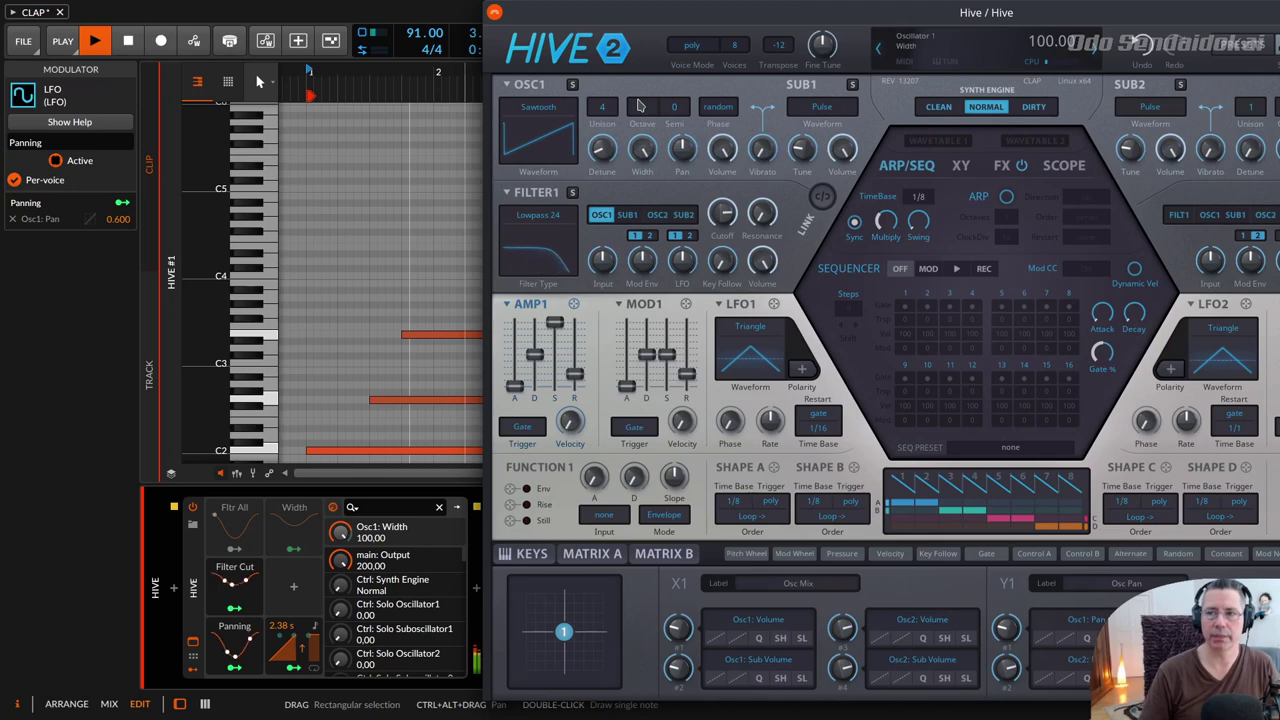
{"action": "left_click_drag", "start_coordinate": [640, 106], "coordinate": [645, 205]}
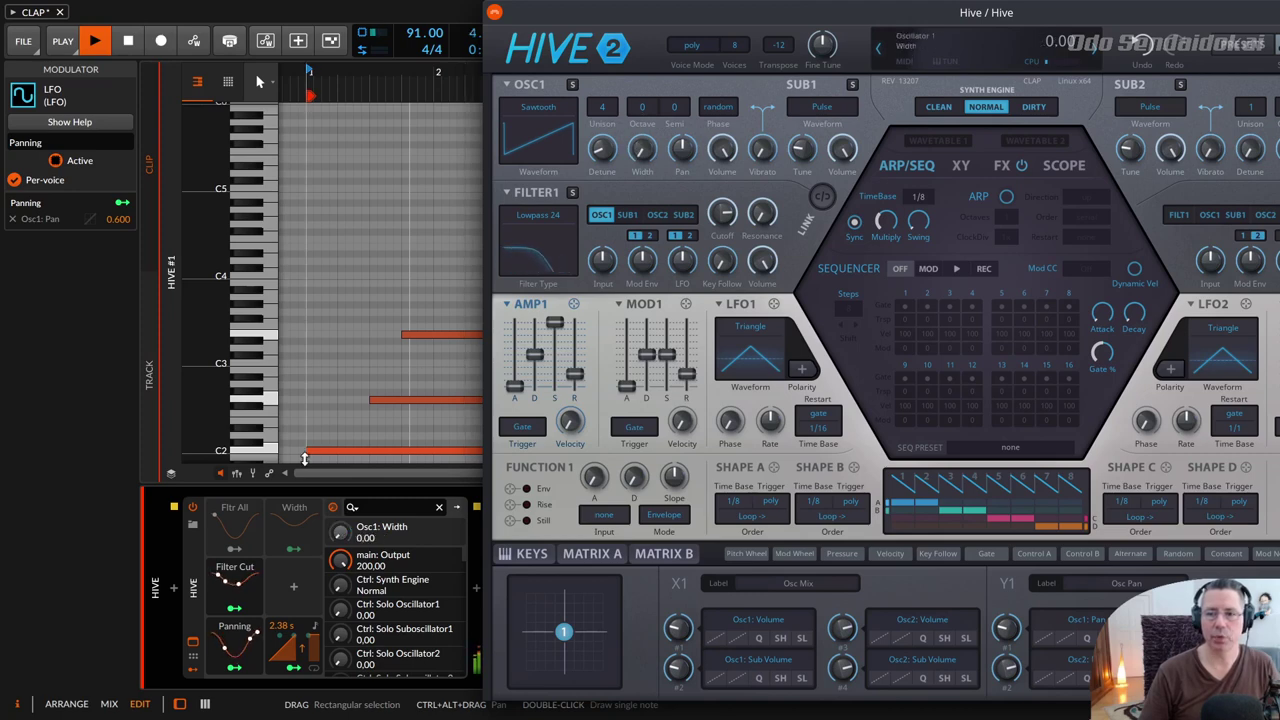
{"action": "left_click", "coordinate": [294, 530]}
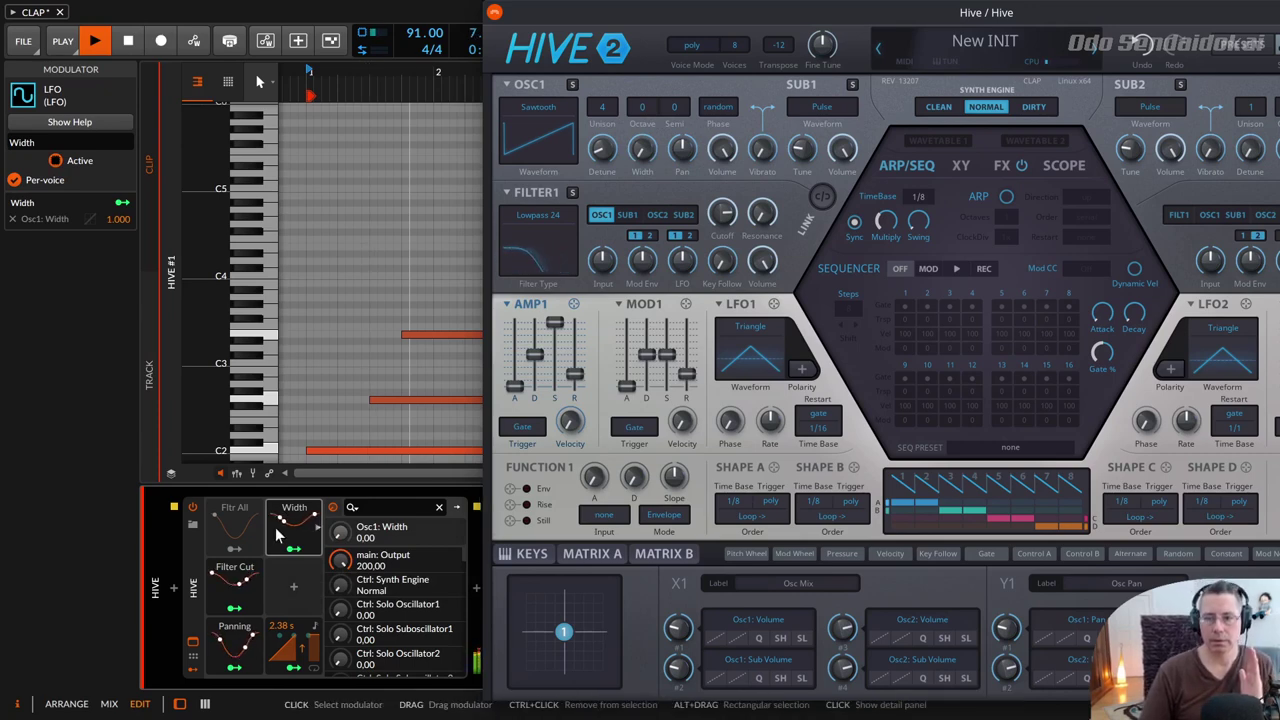
{"action": "key", "text": "Escape"}
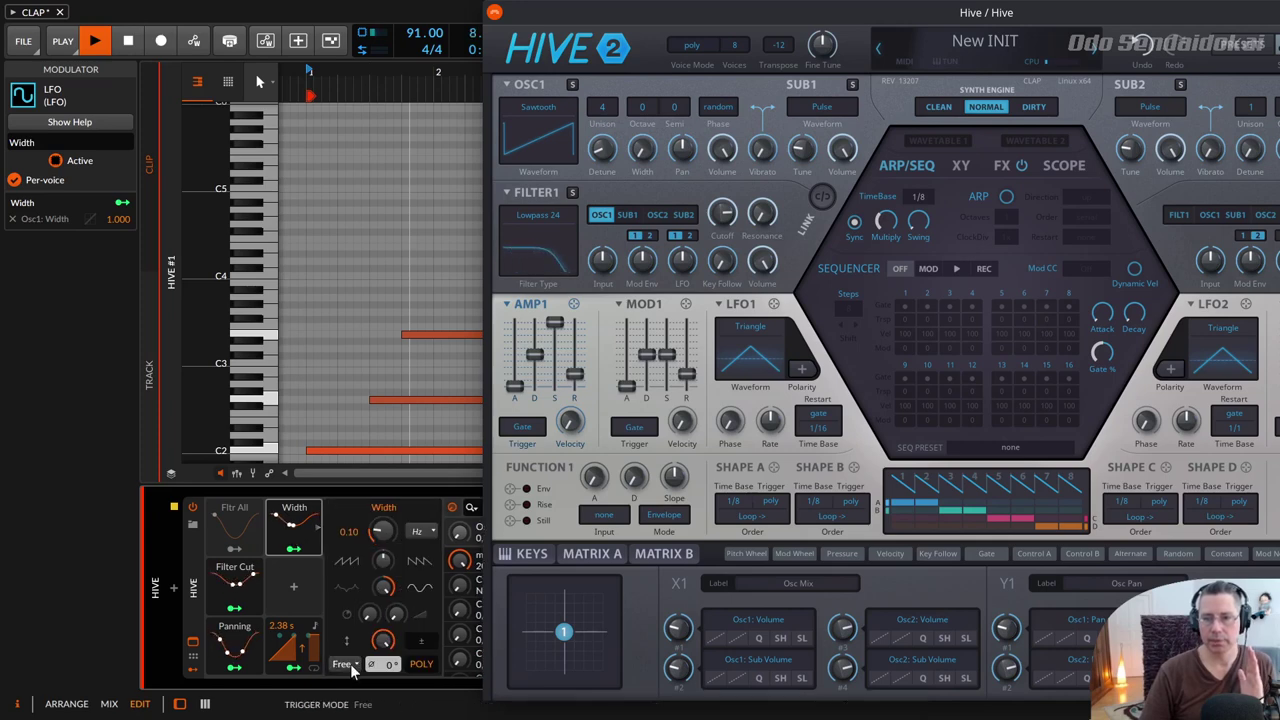